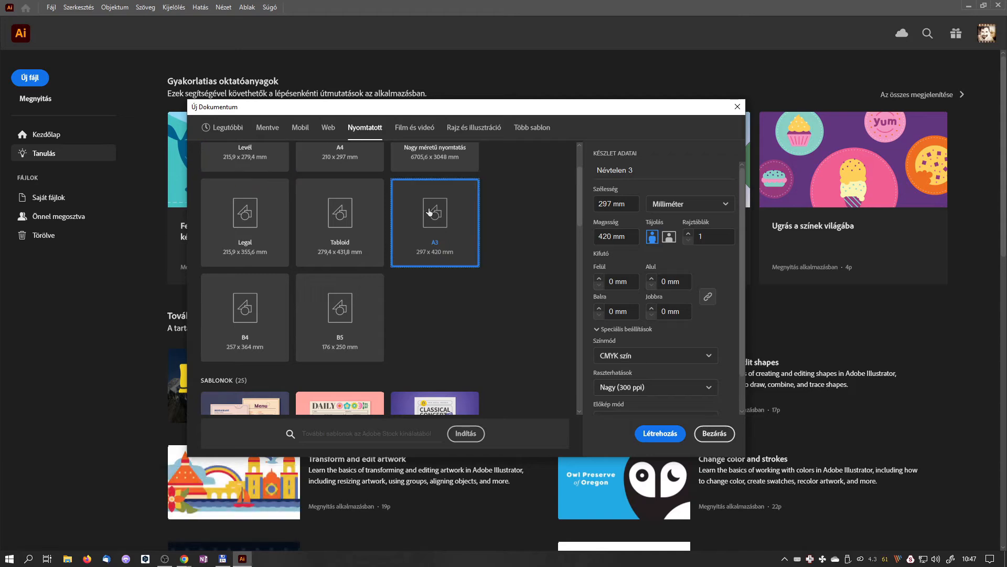
- Switch the A3 document preset to landscape and double its height to get a 420 × 594 mm page
click(670, 238)
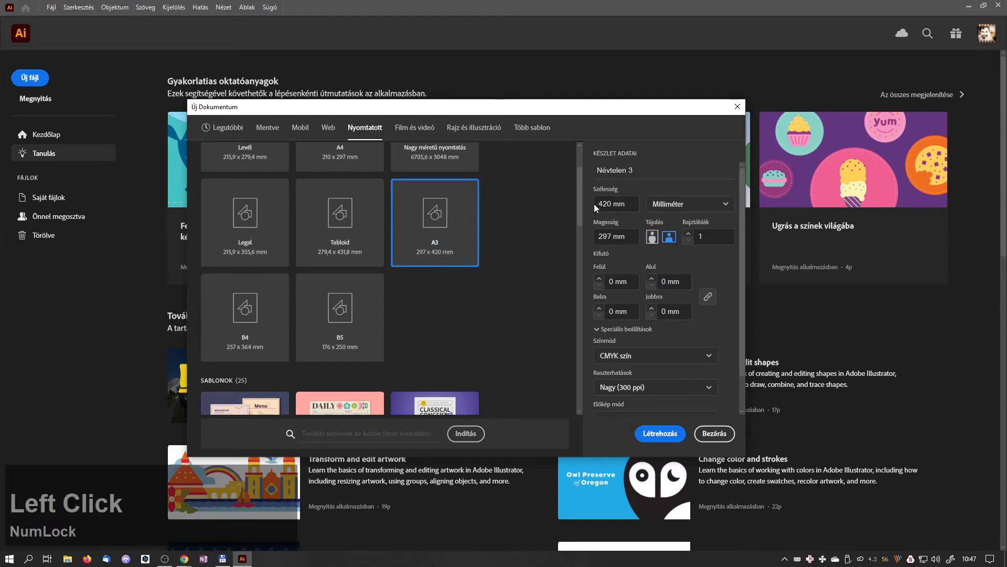
click(614, 239)
text(*)
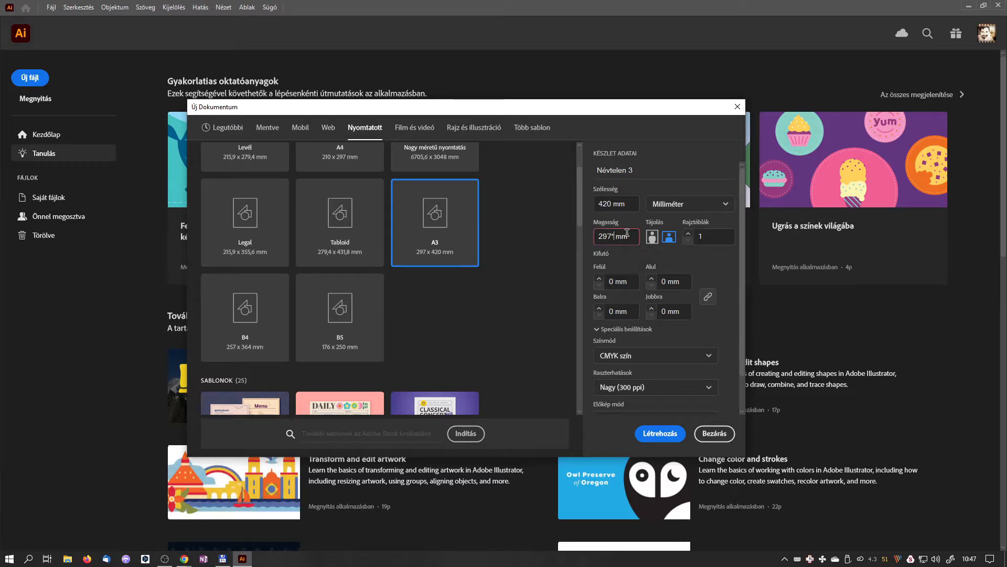
click(612, 204)
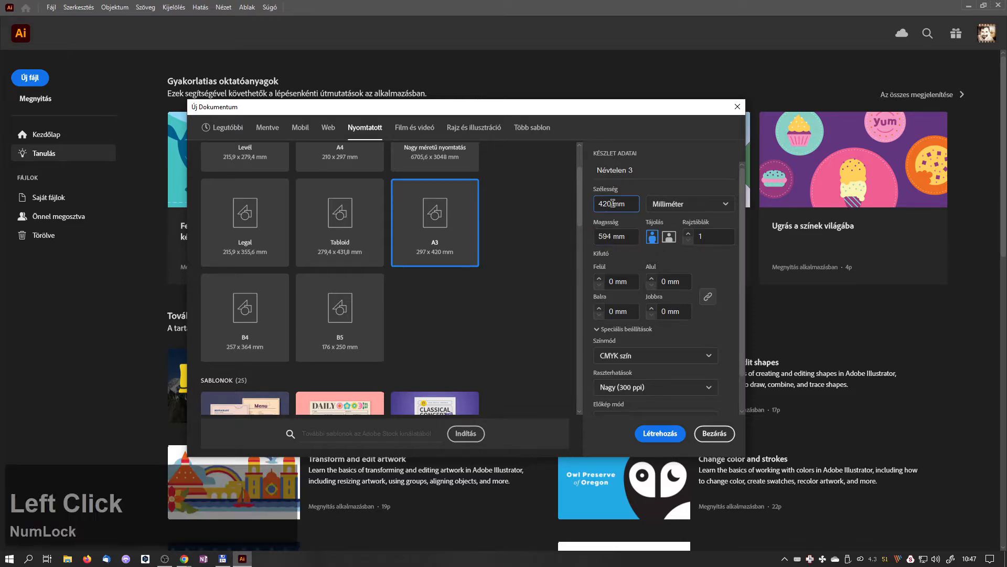
- Check the A2 dimensions in the web browser's paper size table, then return to the new document settings
drag(378, 565, 456, 19)
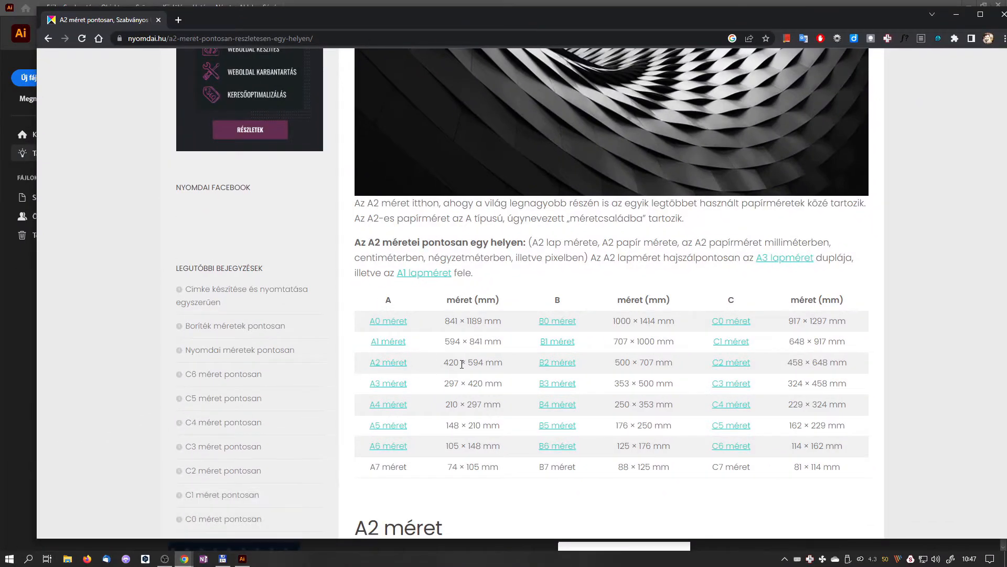
ctrl+scroll(461, 366, up, 4)
scroll(472, 370, down, 5)
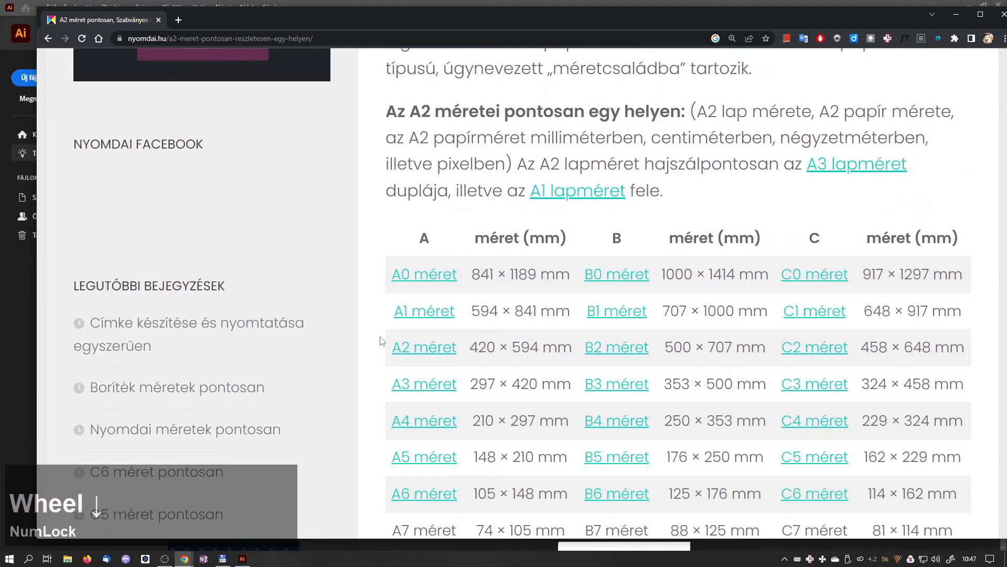
drag(774, 18, 761, 566)
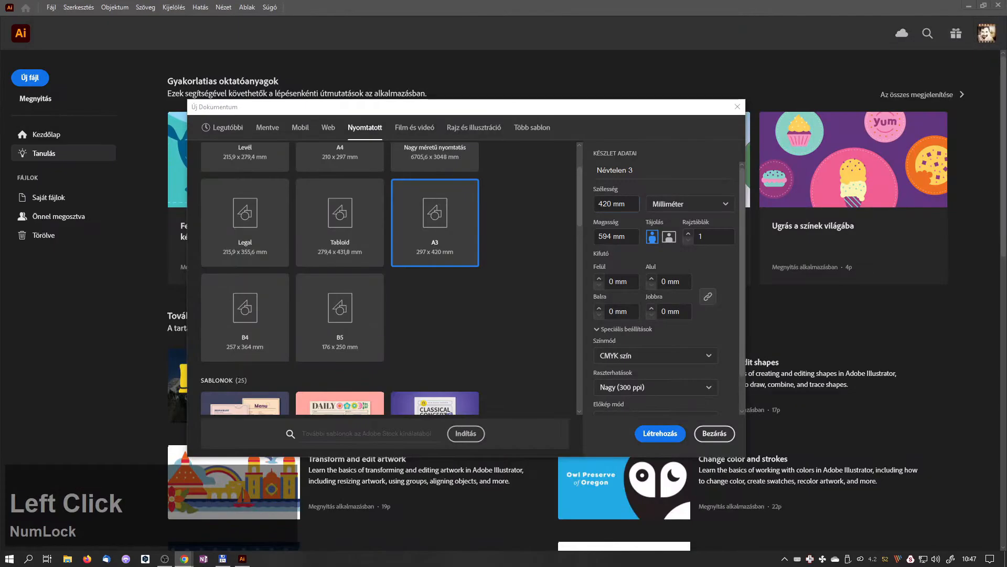
click(627, 210)
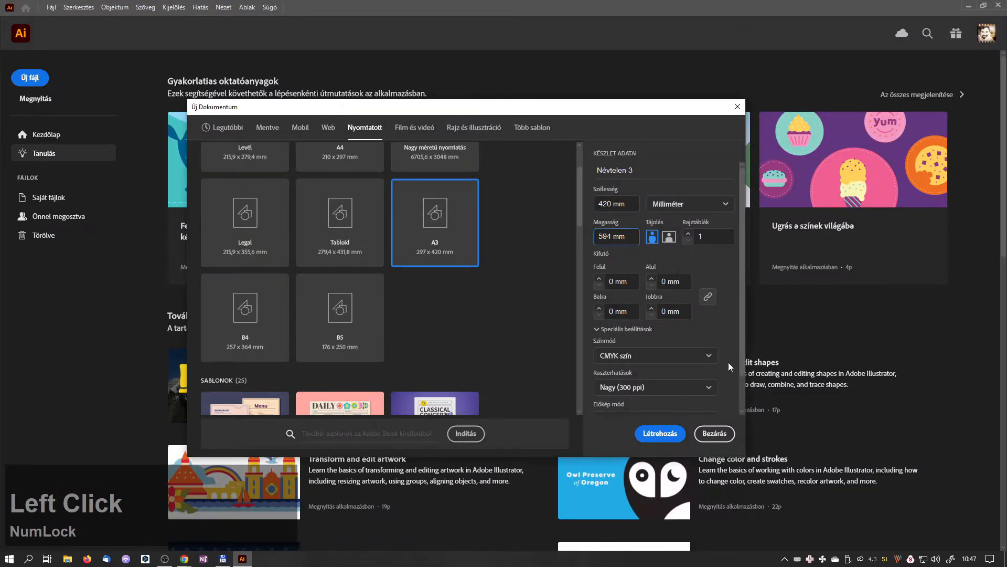
- Set a linked 1 mm bleed on all sides in the additional settings and create the CMYK document
drag(741, 273, 742, 332)
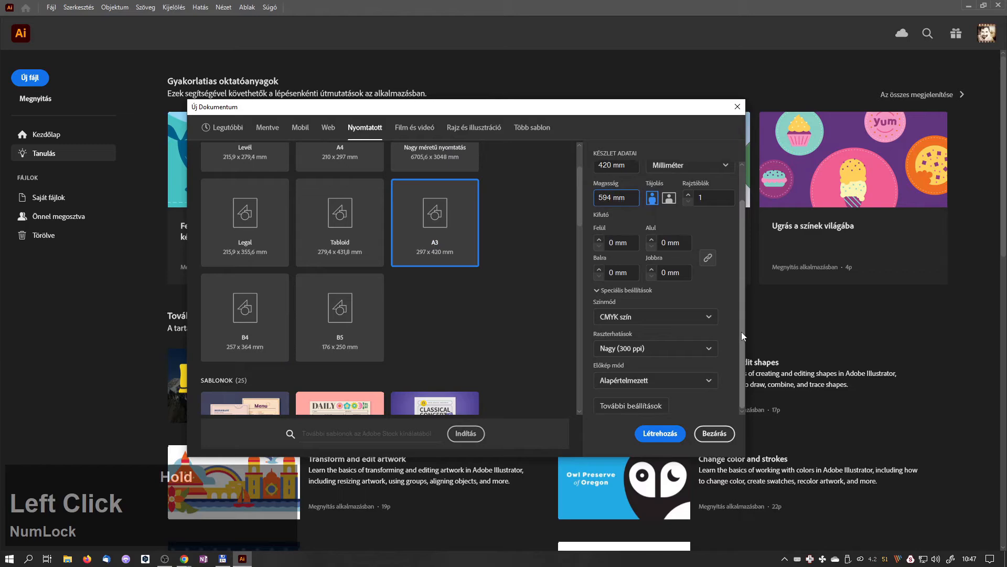
click(631, 405)
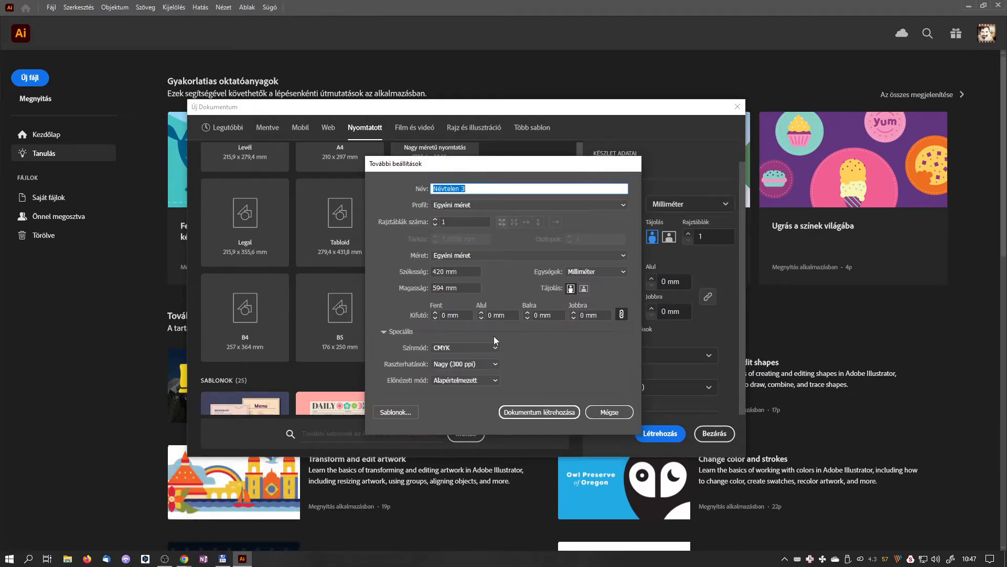
click(457, 316)
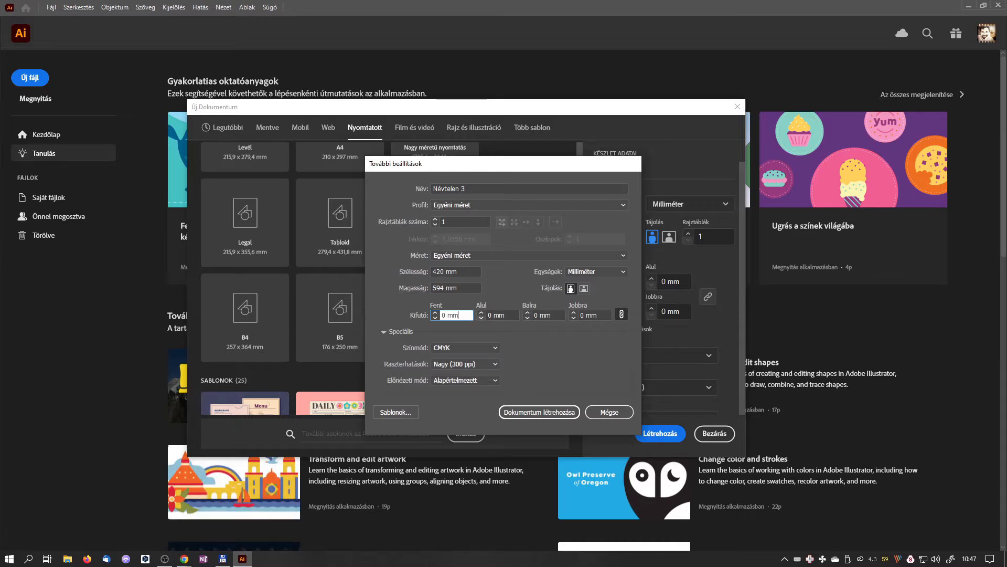
click(456, 315)
key(Up)
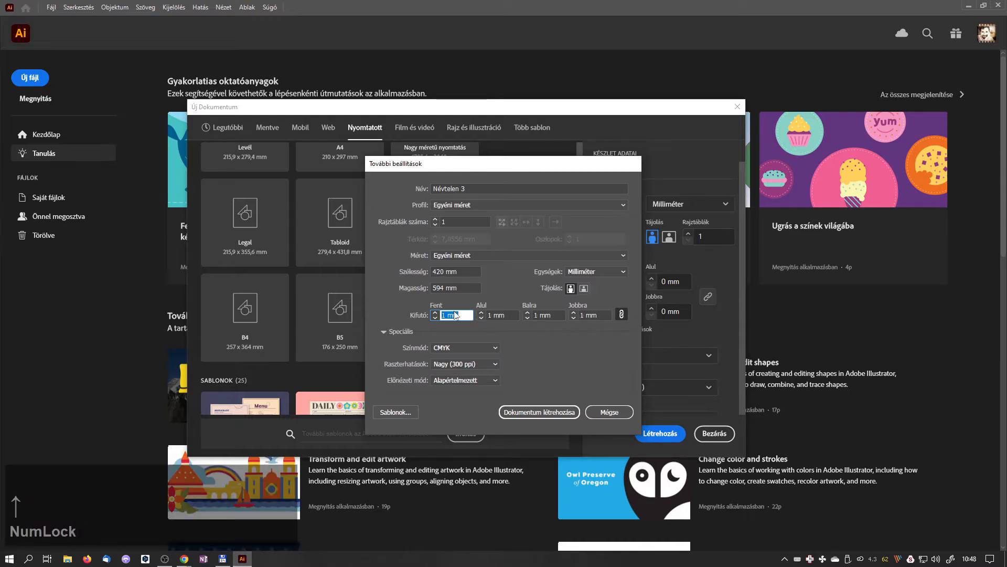
click(534, 411)
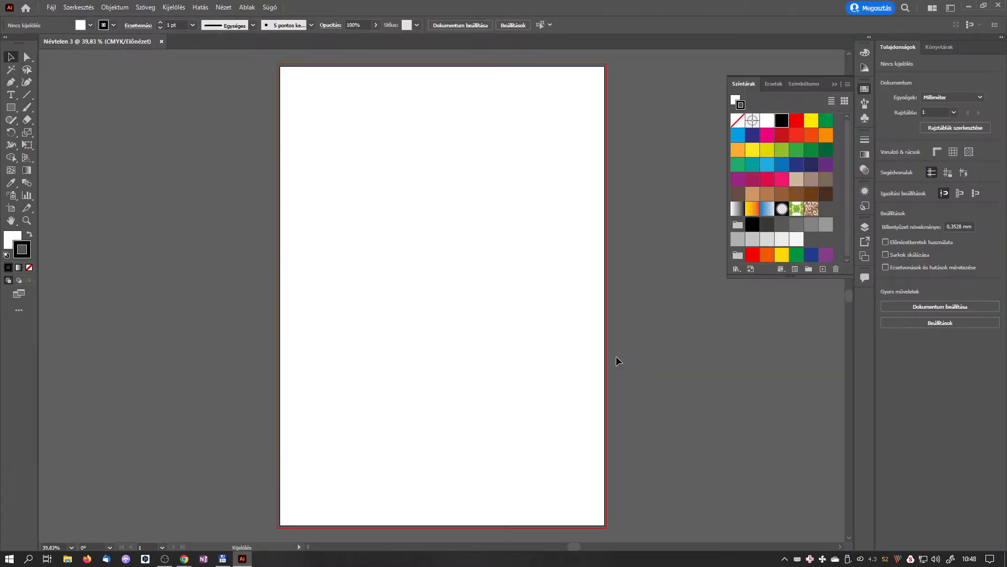
- Switch to Total Commander, show the files as thumbnails and place MODIANO.jpg on the Illustrator artboard
click(223, 559)
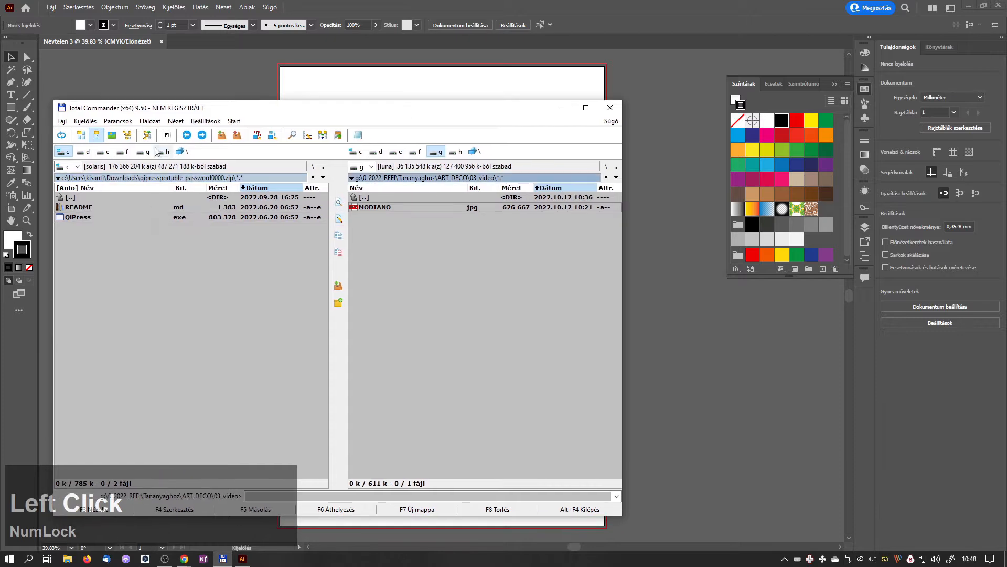
click(115, 136)
drag(443, 222, 459, 225)
drag(404, 151, 402, 151)
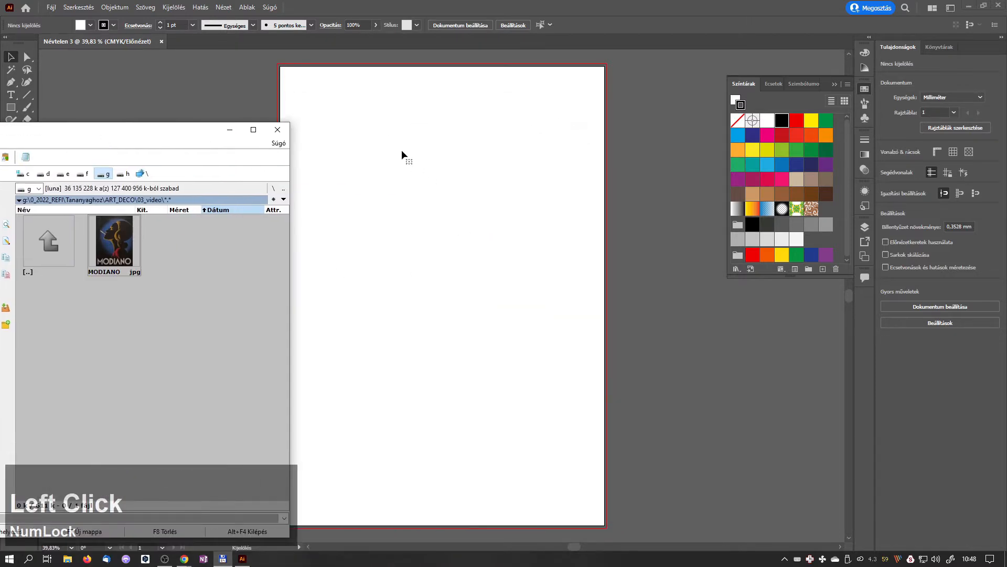
click(402, 149)
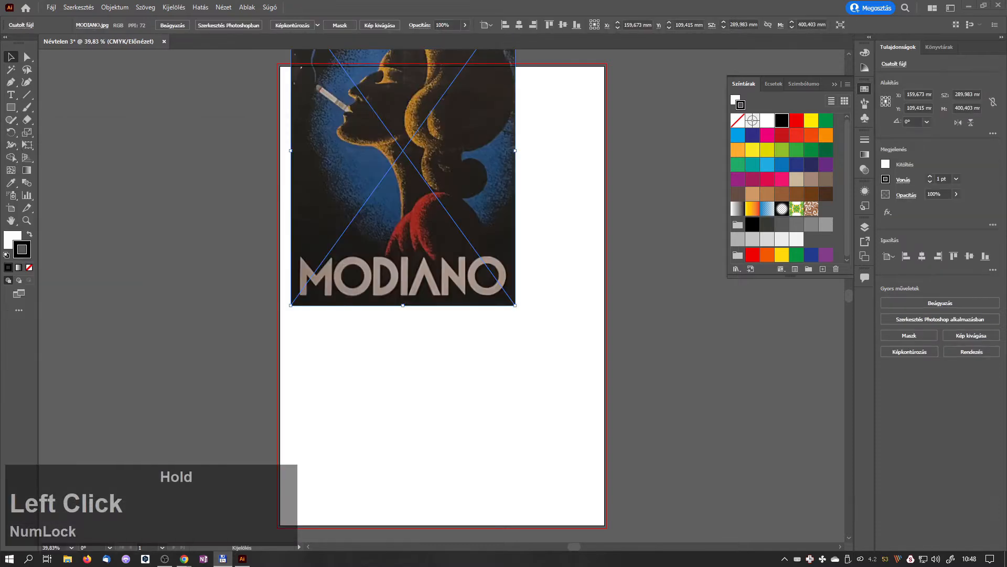
- Align the poster image with the artboard's upper-left corner and scale it proportionally to about 418 mm wide
drag(320, 137, 310, 205)
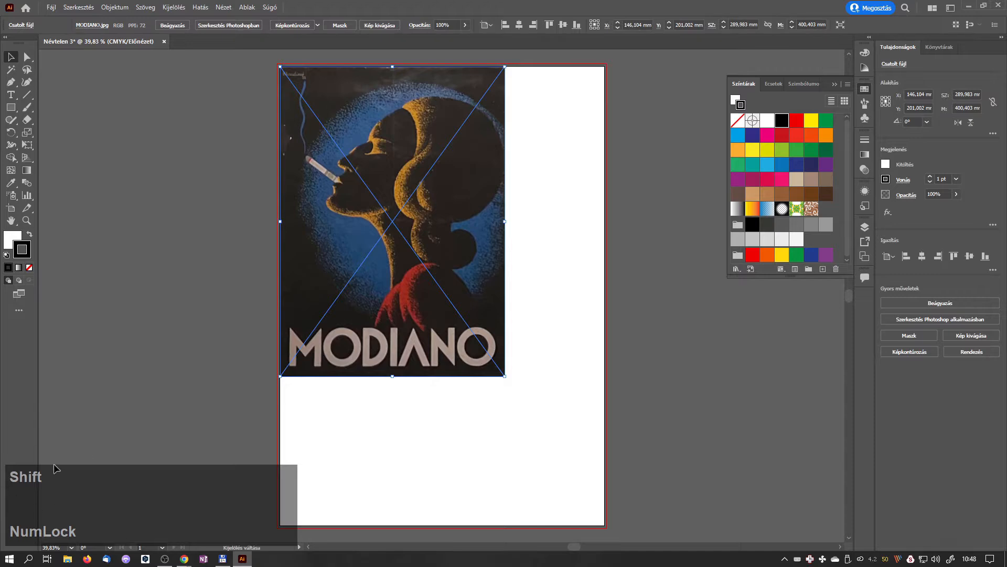
shift+click(44, 496)
drag(505, 376, 604, 523)
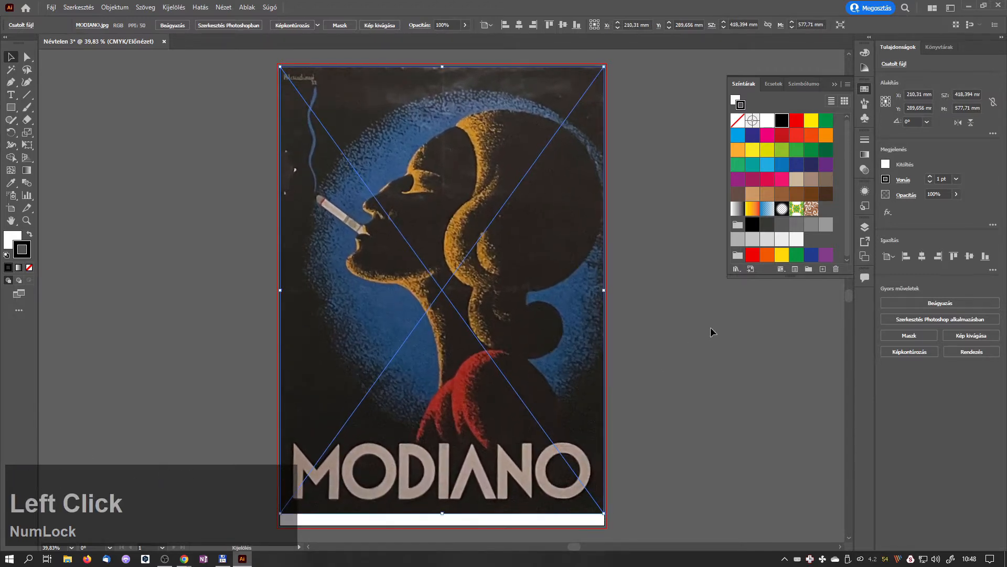
- Select the Essentials Classic workspace and reset it to its default layout
click(951, 7)
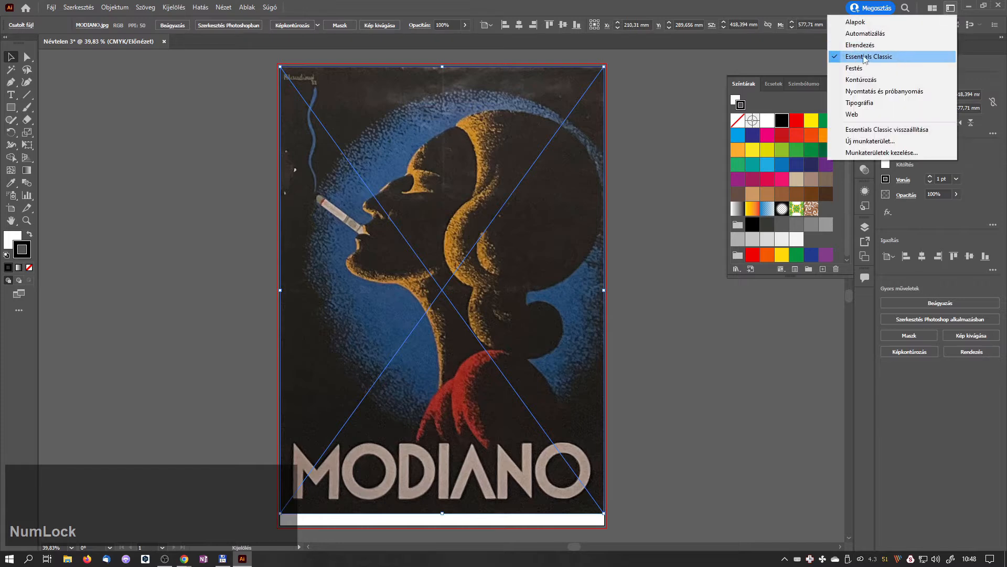
click(866, 58)
click(950, 8)
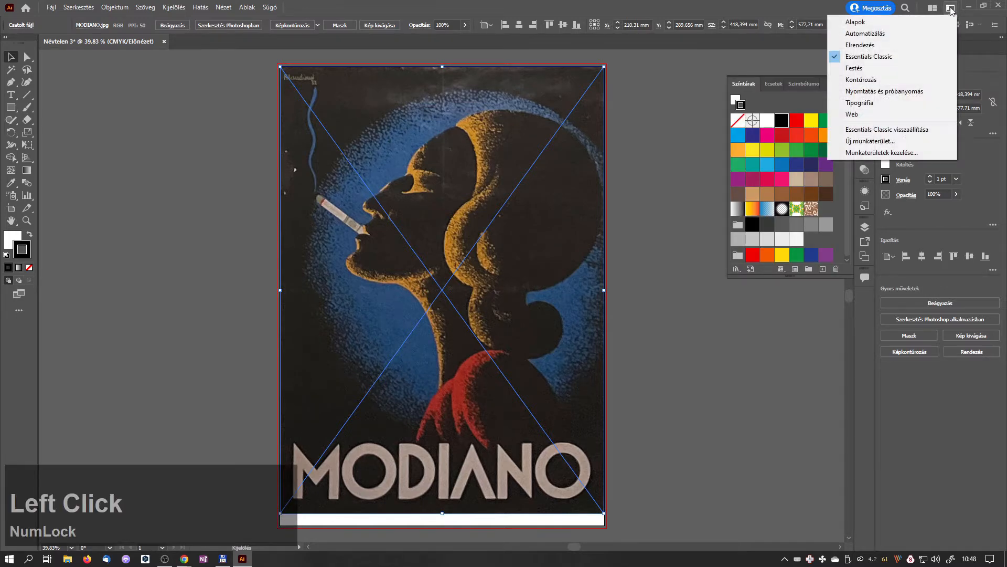
click(905, 130)
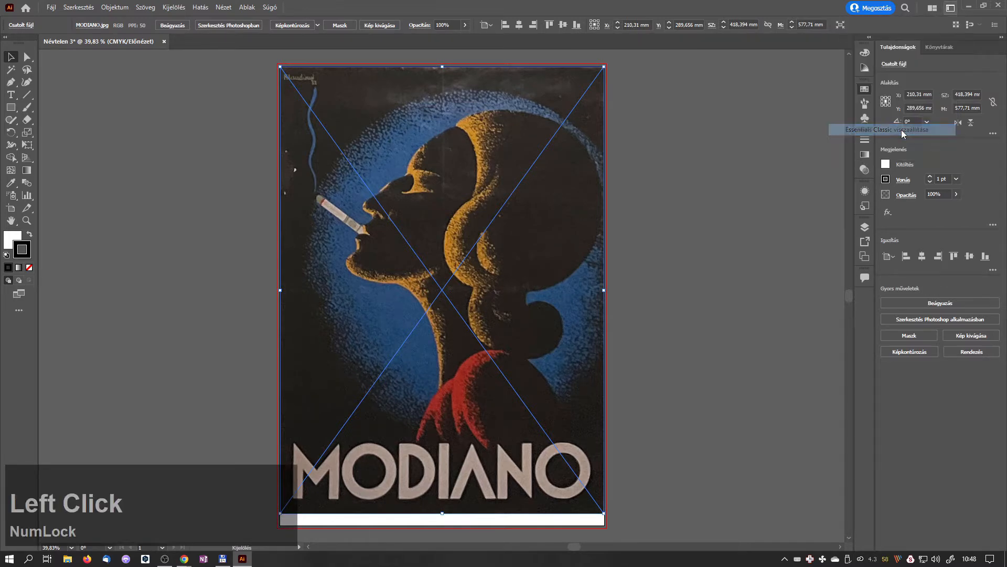
- Lock the layer holding the poster image and test it by trying to select and move the image
click(866, 229)
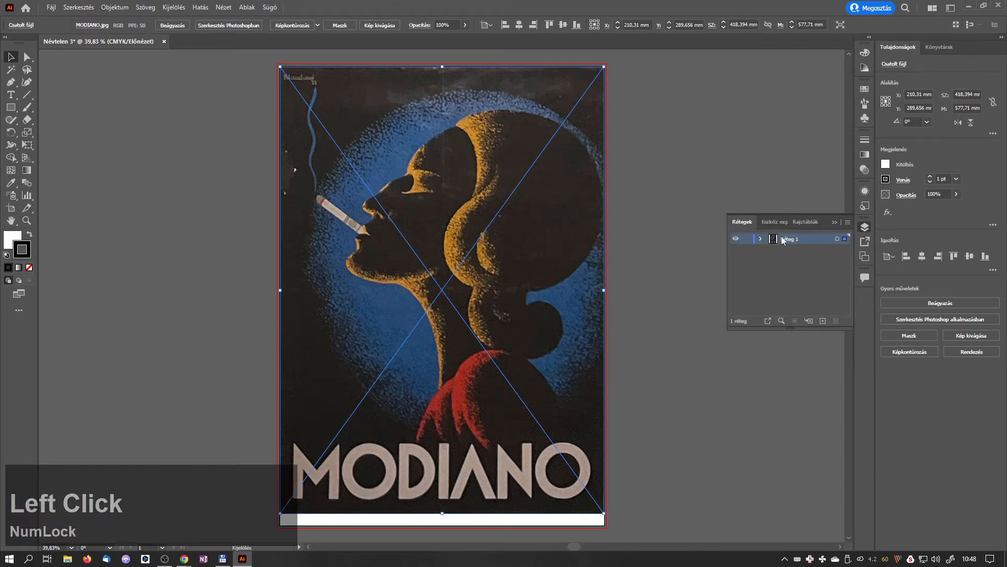
click(747, 239)
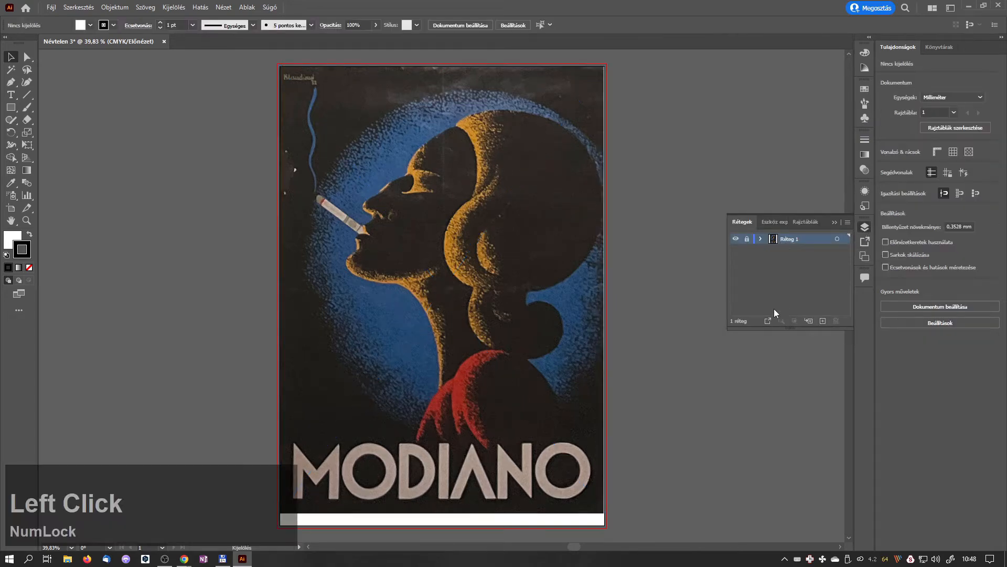
click(11, 55)
drag(421, 215, 437, 236)
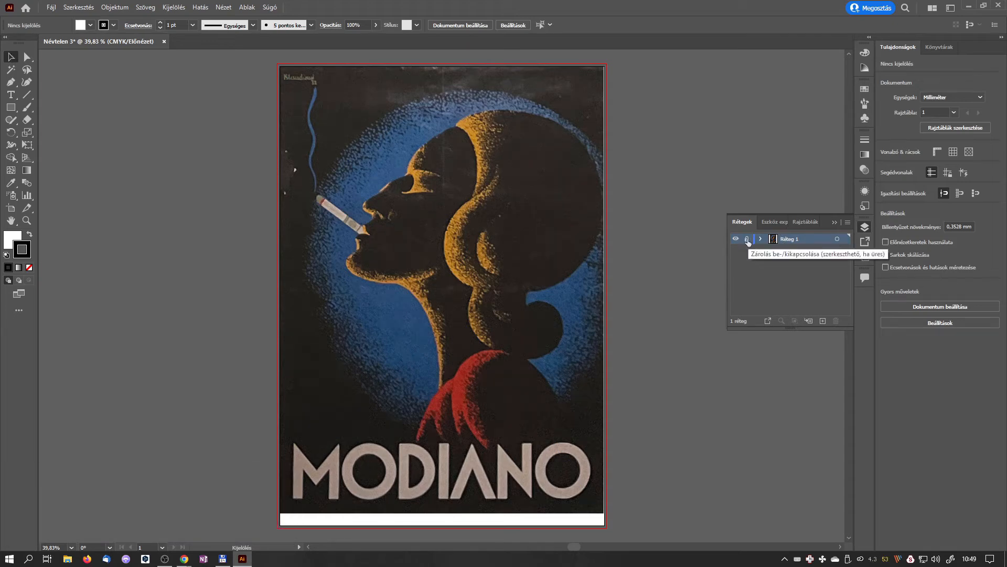
- Add a new layer above the locked image layer, name it "vektor" and make it active
click(823, 320)
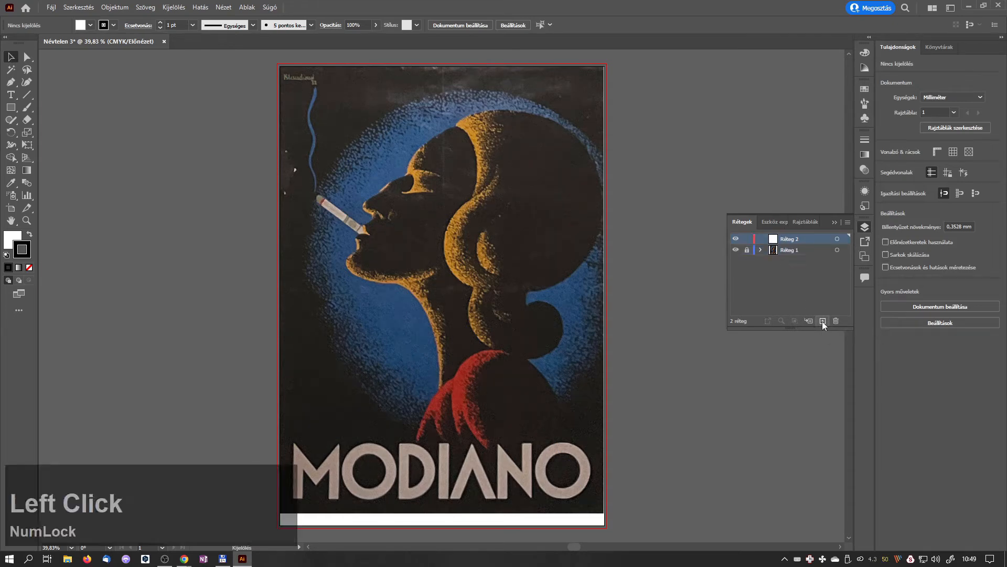
text(vektor)
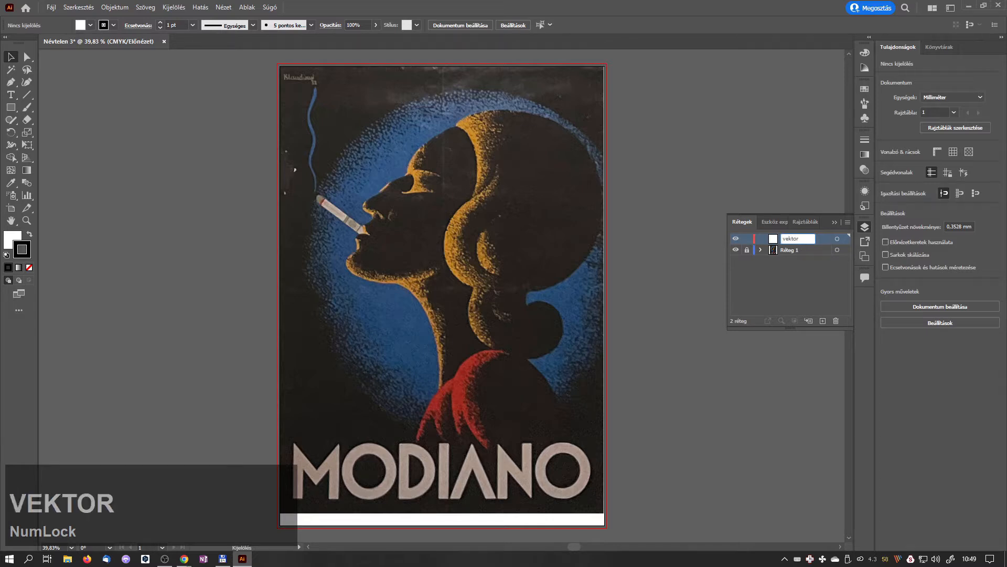
key(Return)
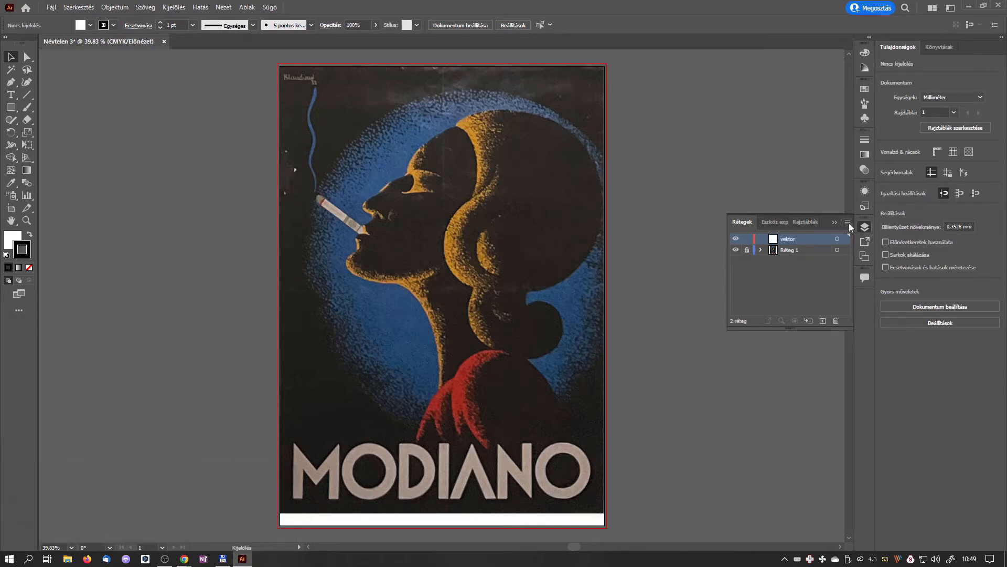
click(848, 223)
click(800, 240)
- Trace the forehead contour with the Pen tool, from the hairline down towards the brow
click(10, 84)
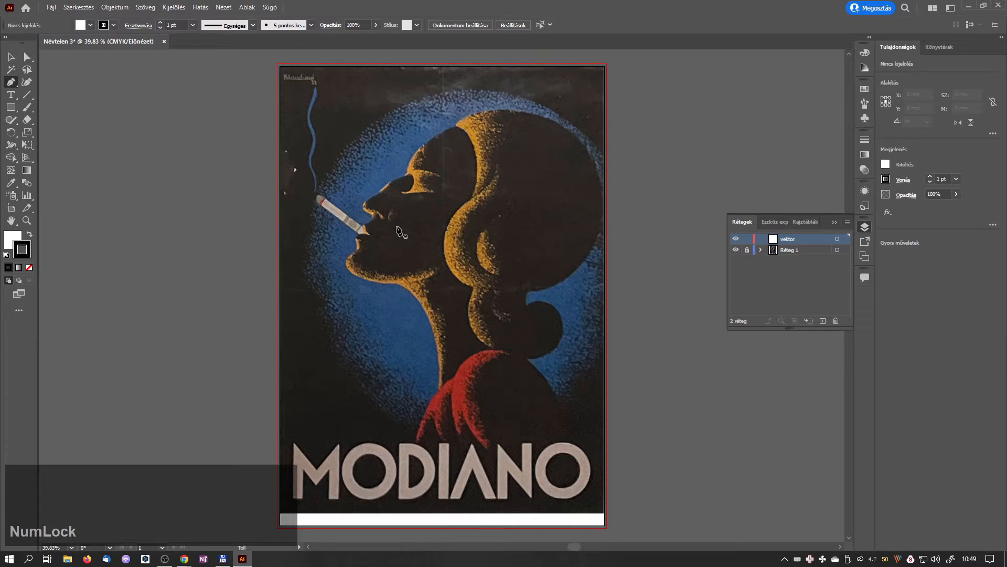
key(alt)
scroll(444, 245, up, 5)
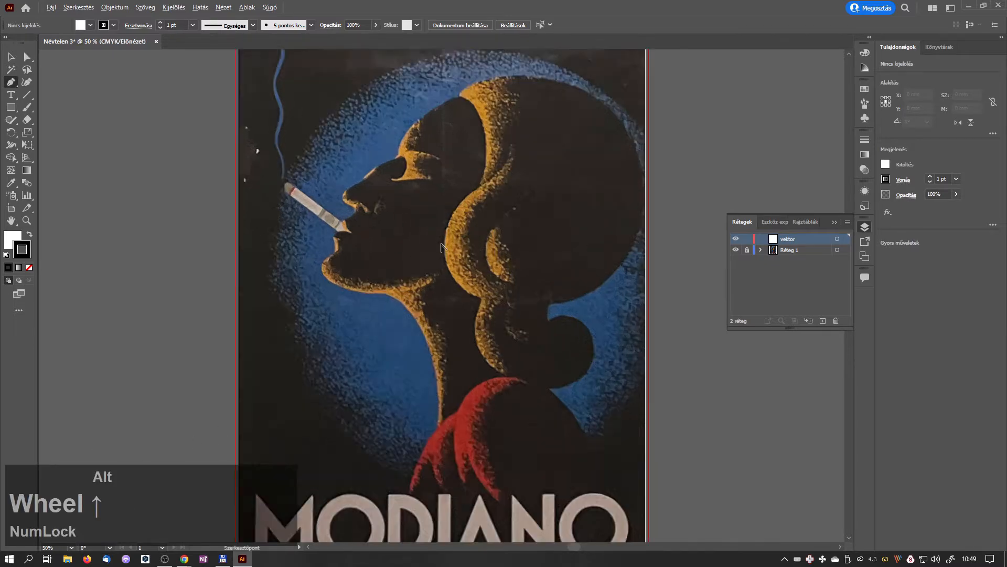
scroll(461, 191, down, 5)
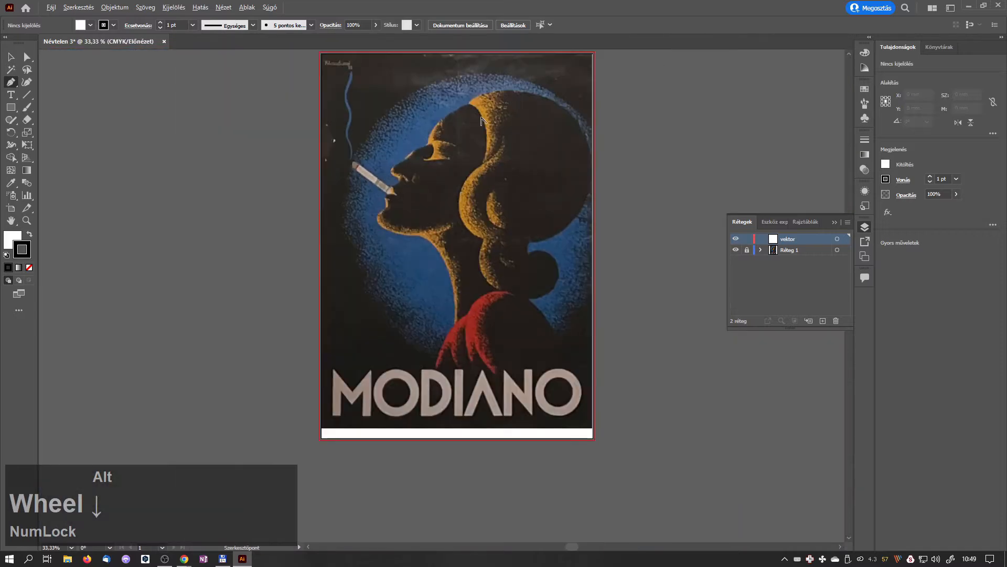
scroll(483, 105, up, 4)
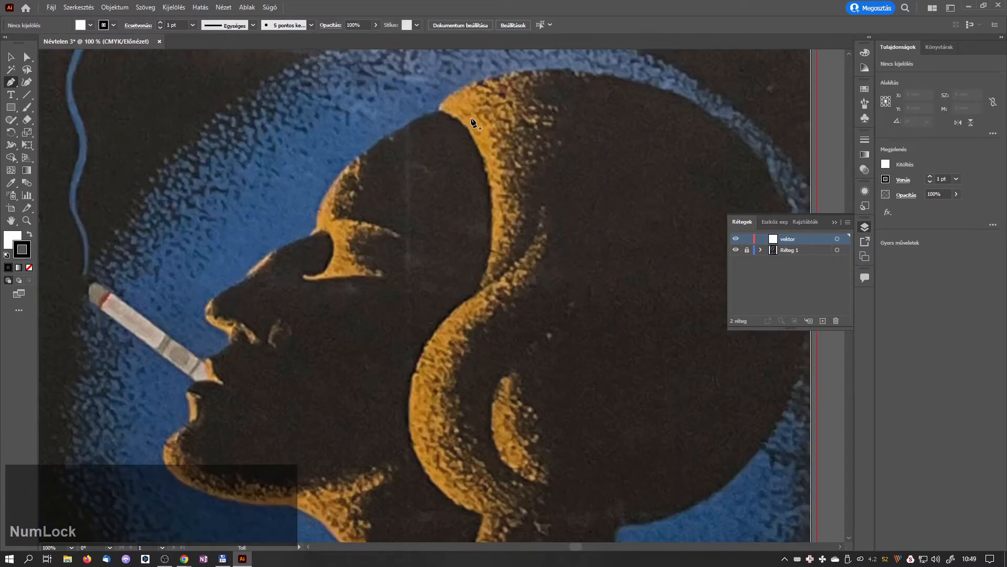
click(462, 106)
click(428, 110)
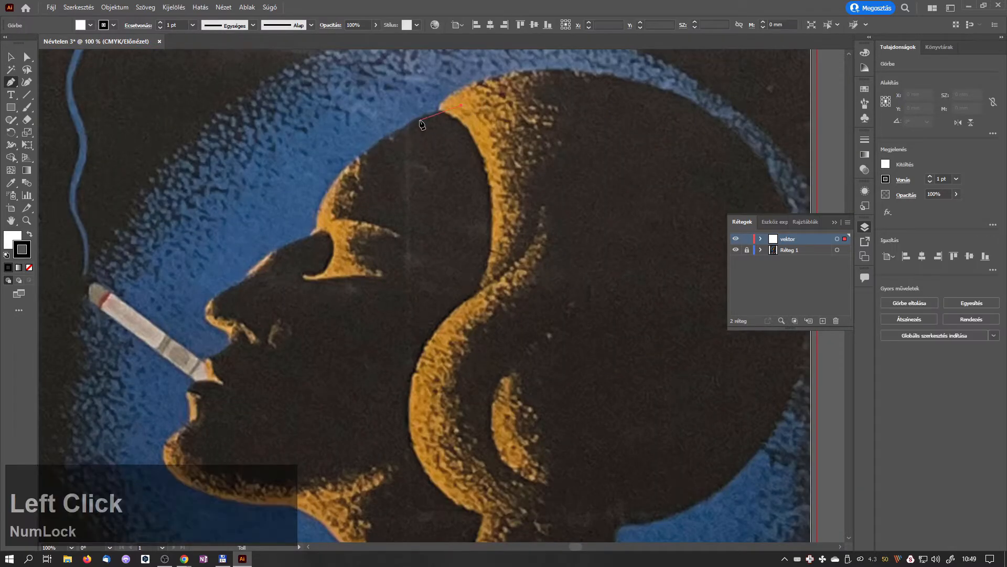
click(400, 127)
click(375, 146)
click(358, 162)
click(336, 181)
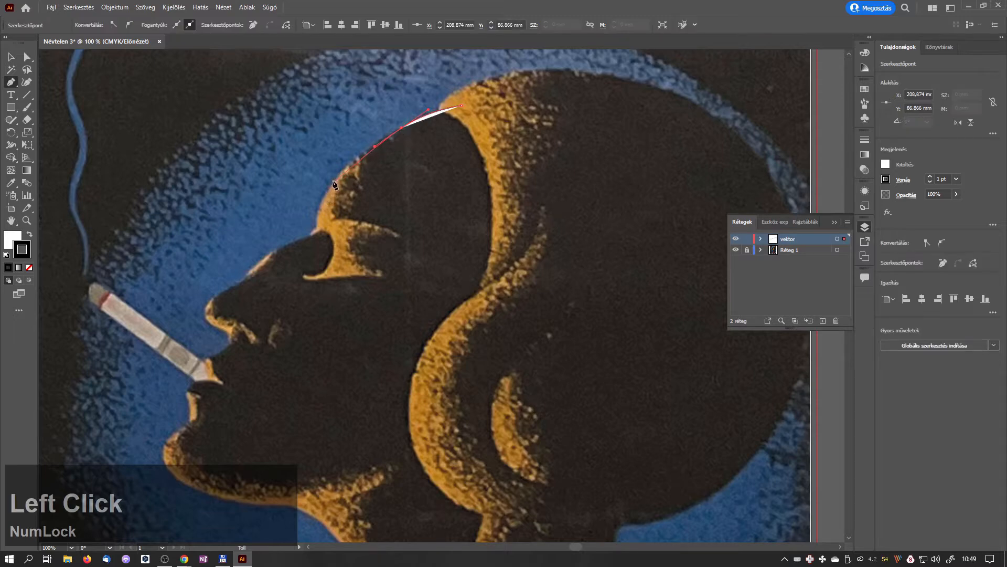
click(316, 208)
- Remove the traced path's fill and set its stroke colour to red
click(865, 89)
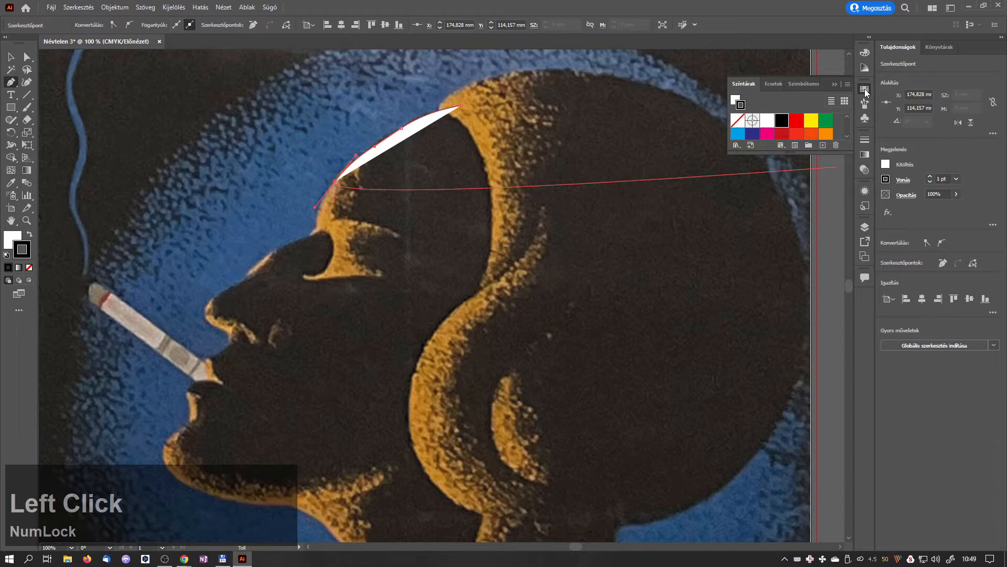
click(737, 120)
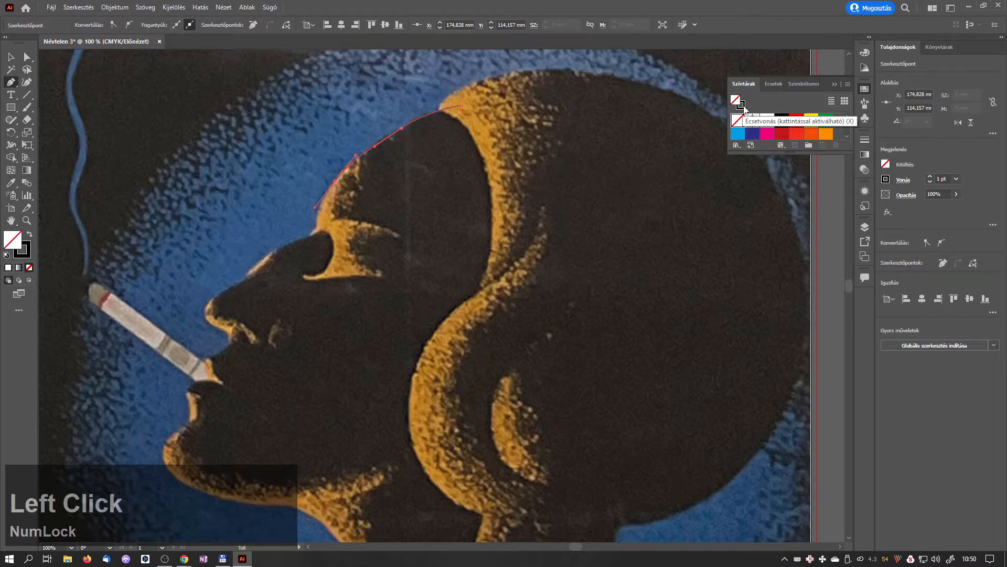
click(797, 122)
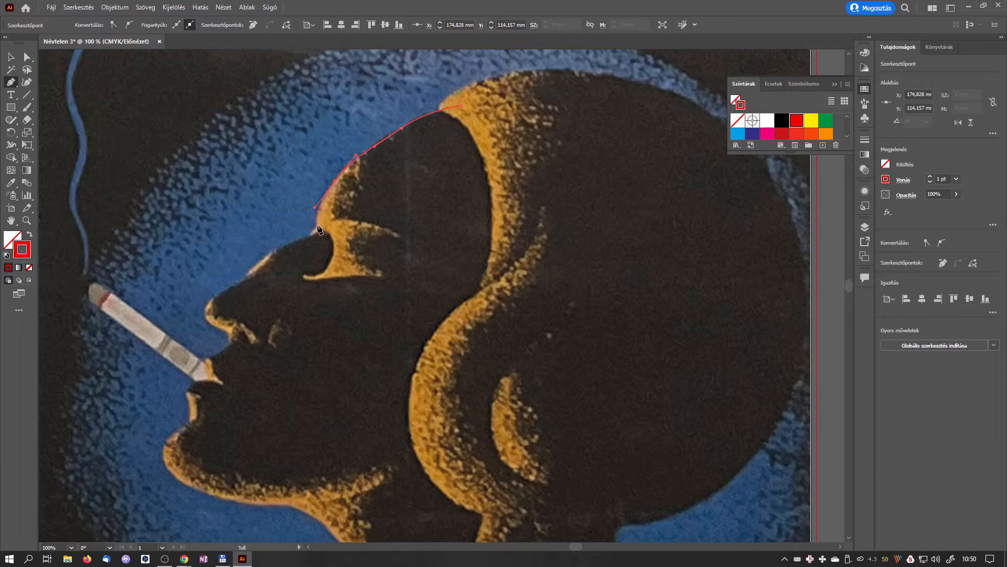
- Set the stroke weight of the red contour path to 4 pt
click(865, 140)
click(792, 151)
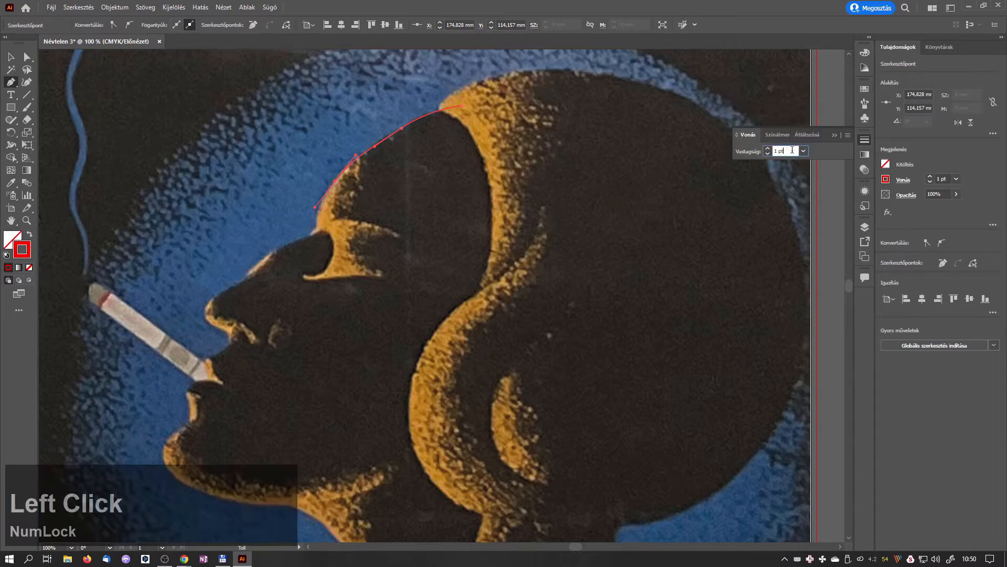
scroll(792, 150, up, 3)
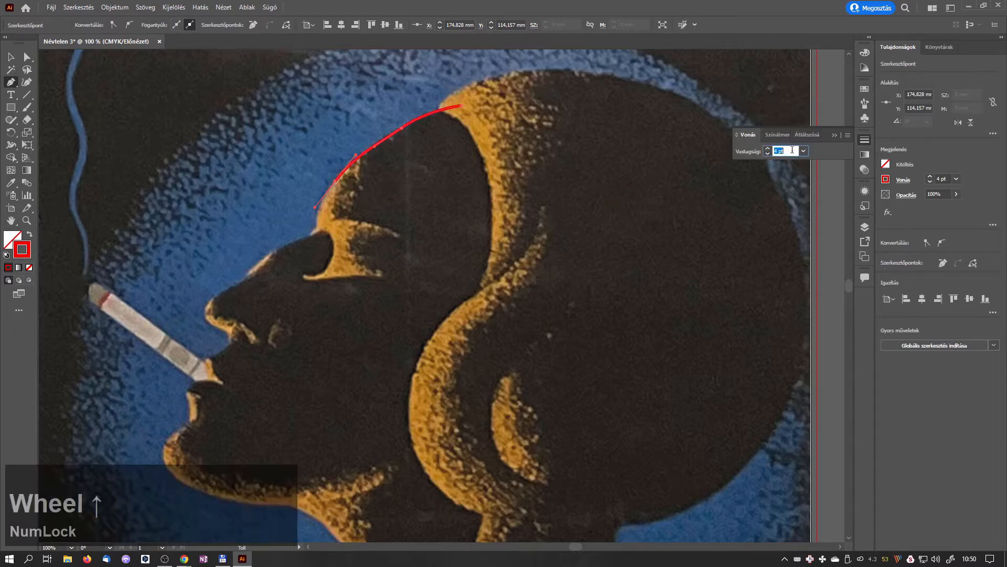
- Continue the face contour with the Pen tool from the brow over the nose to the upper lip at the cigarette
click(317, 226)
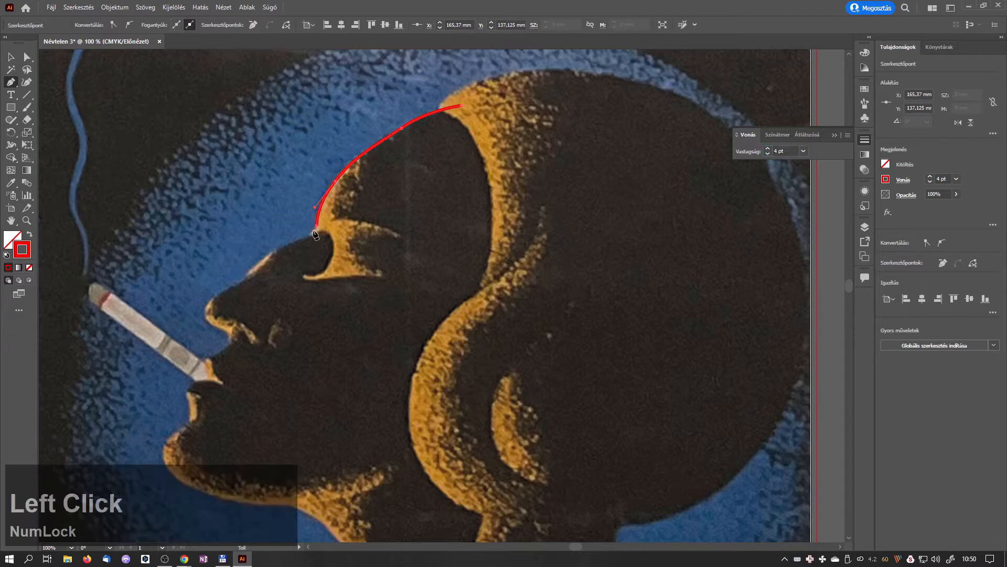
click(311, 233)
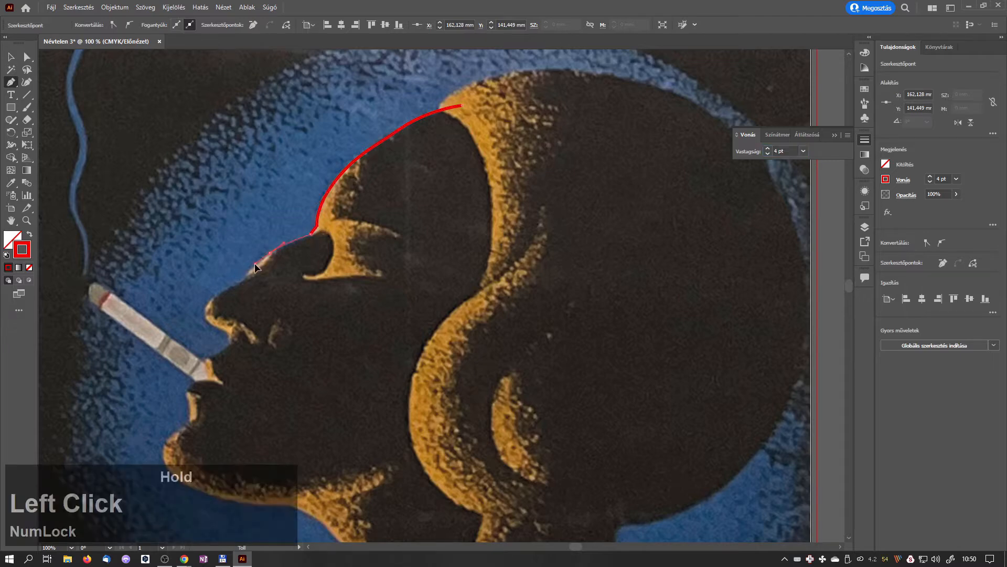
drag(254, 268, 248, 282)
drag(210, 329, 212, 330)
key(alt)
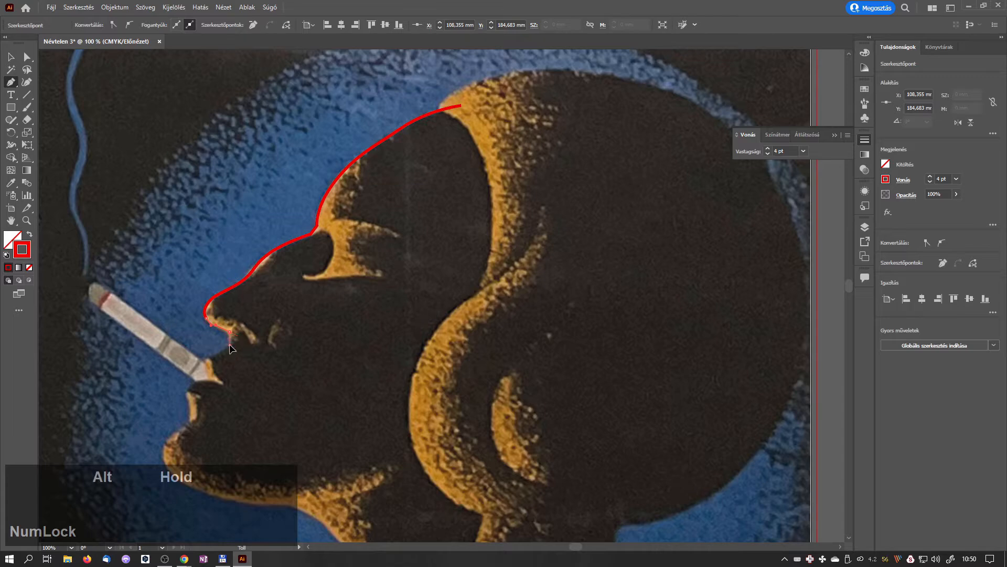
drag(229, 346, 207, 362)
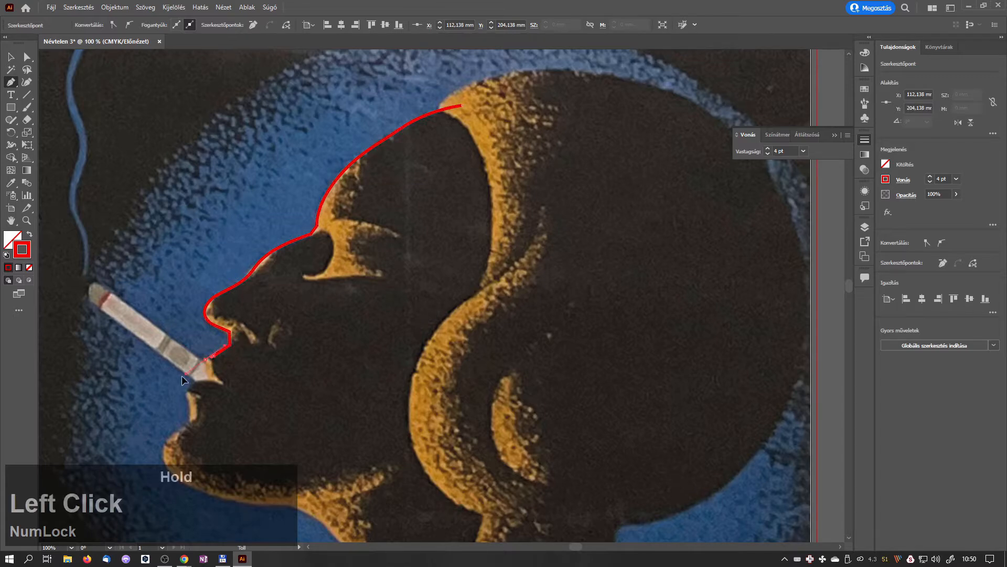
key(alt)
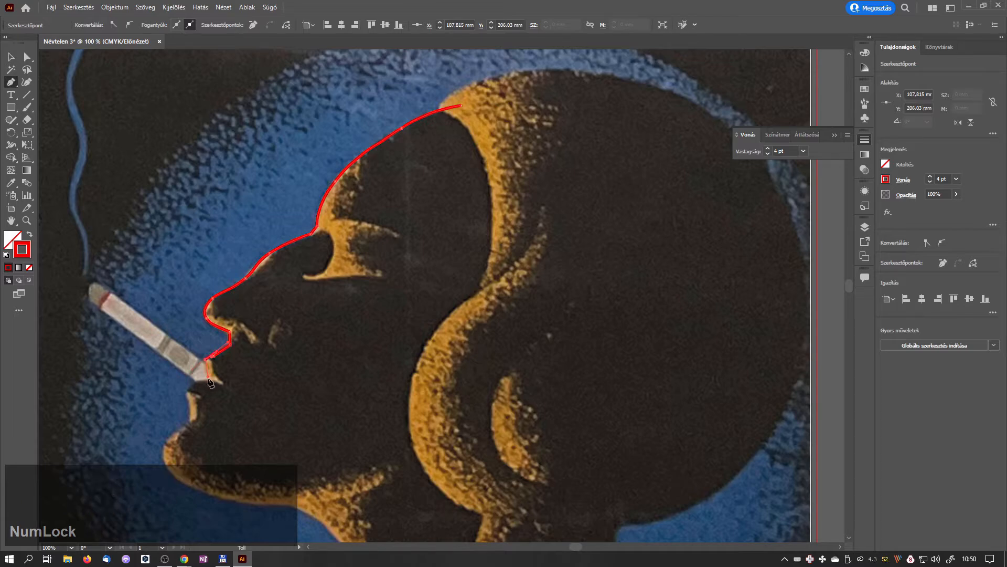
- Trace the mouth, chin and jawline, and run the path roughly through the hair back to the hairline to close the face shape
click(212, 383)
click(187, 394)
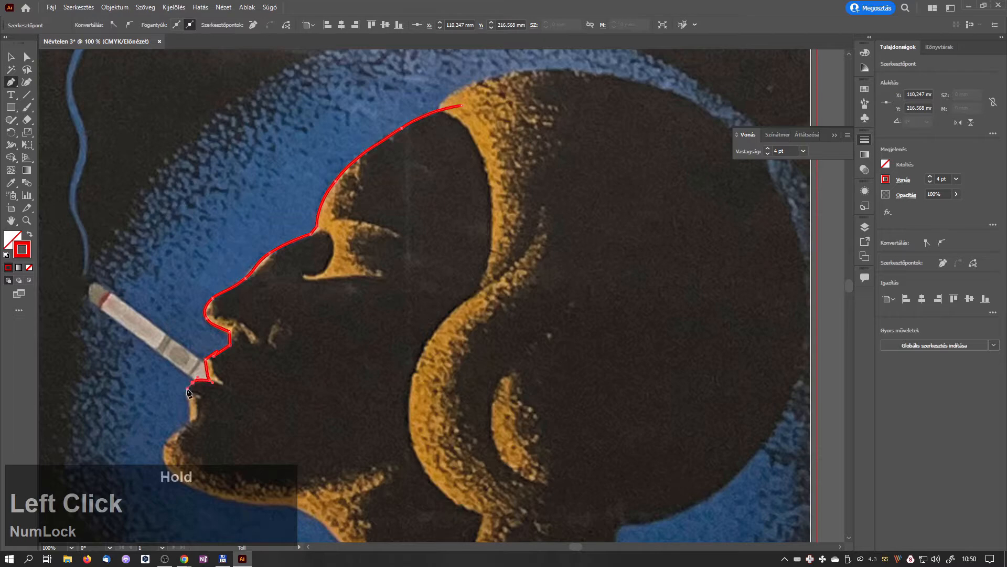
drag(190, 420, 163, 456)
drag(204, 497, 334, 498)
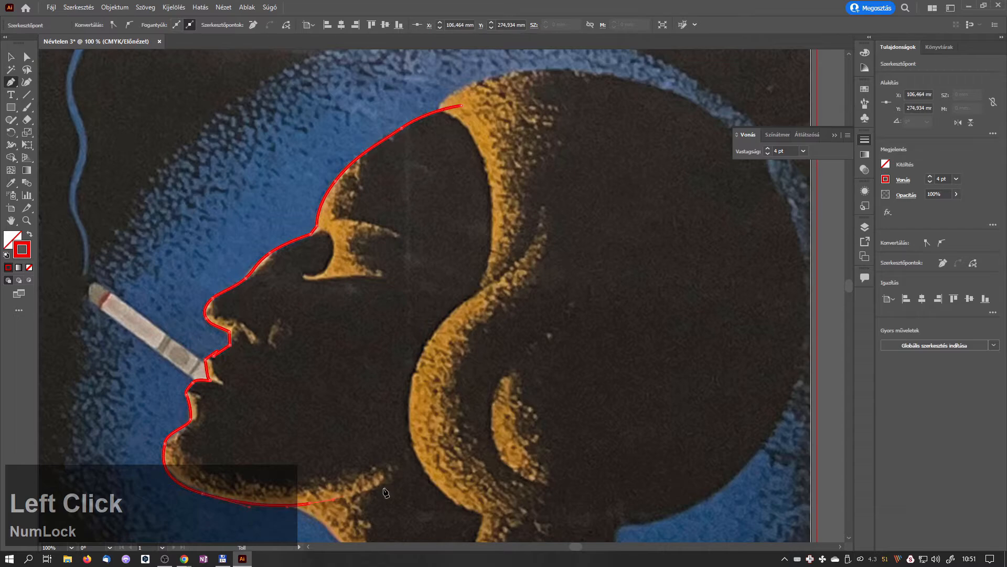
drag(412, 476, 441, 472)
click(534, 379)
click(543, 168)
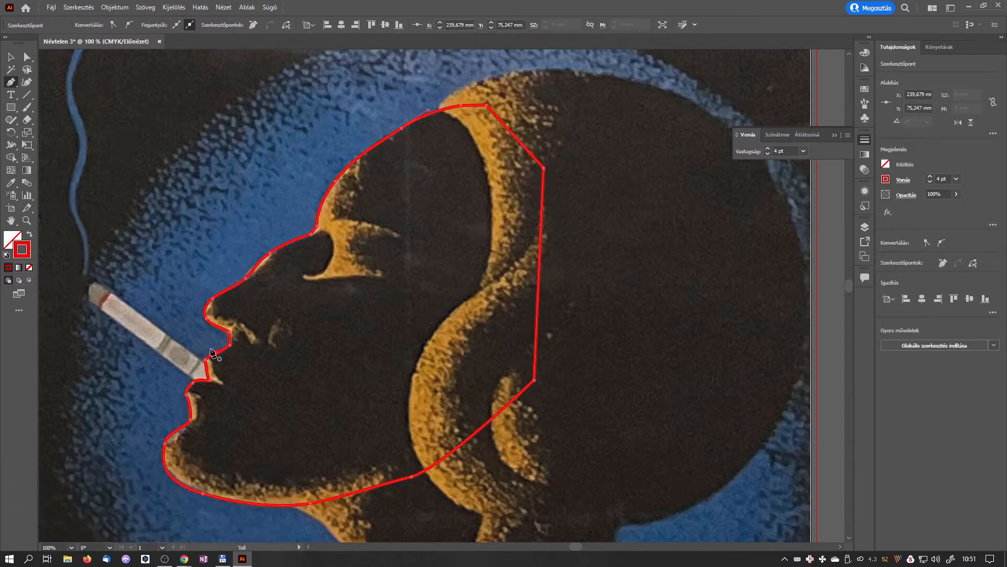
- Straighten the folded contour segment between the nose and upper lip by adjusting its anchor point with Direct Selection
scroll(218, 357, up, 5)
click(27, 57)
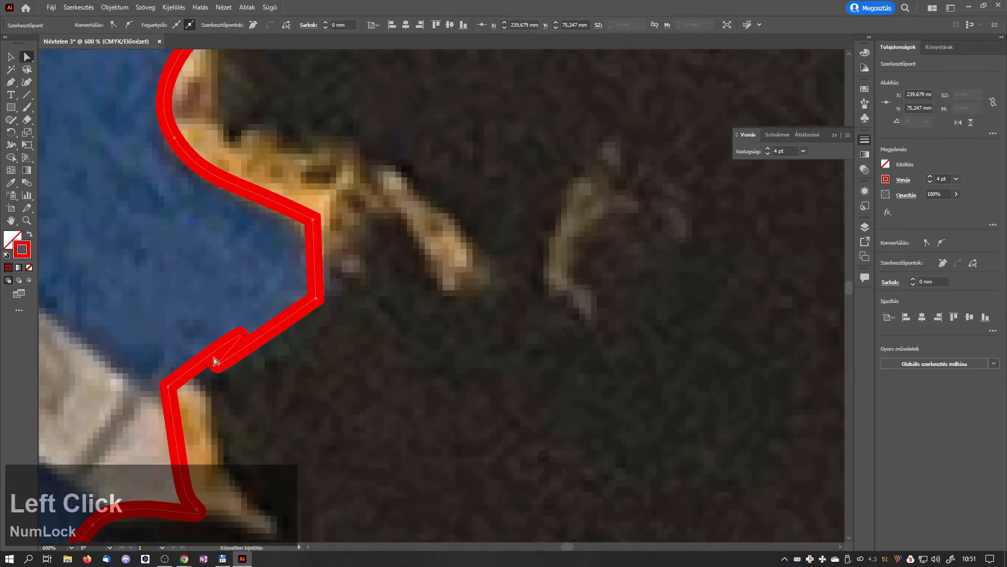
click(219, 364)
mouse_move(301, 284)
mouse_down()
mouse_move(189, 374)
mouse_move(210, 370)
mouse_up()
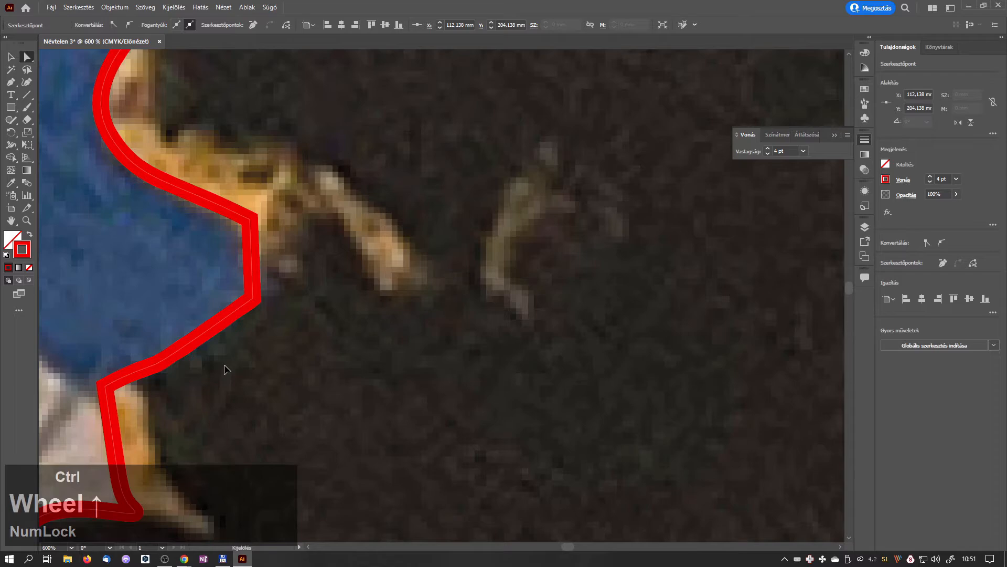
scroll(225, 367, down, 5)
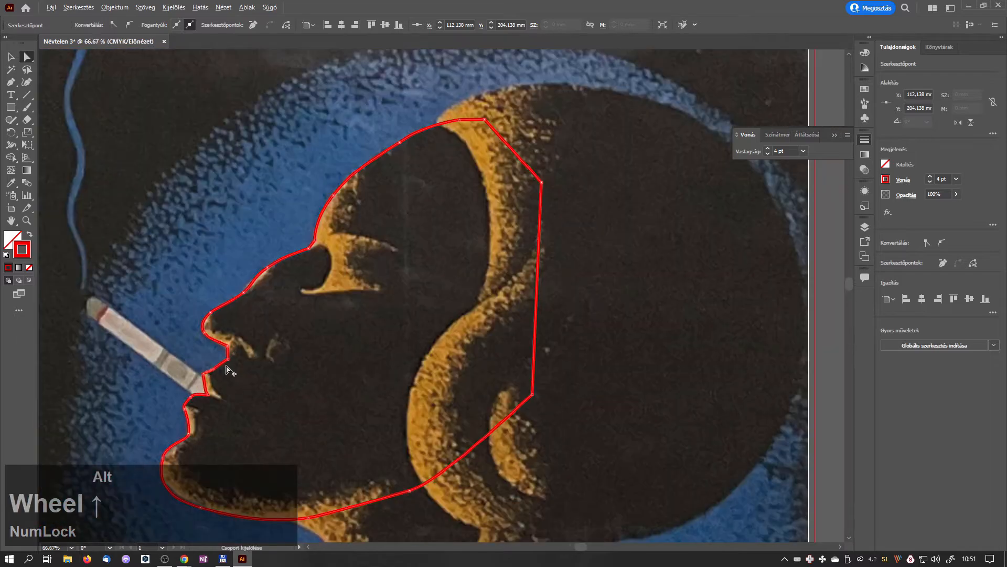
- Trace the outer contour of the head's hair with the Pen tool, from the hairline around the back towards the nape
click(158, 85)
click(11, 82)
click(326, 100)
drag(486, 68, 602, 86)
drag(685, 231, 711, 315)
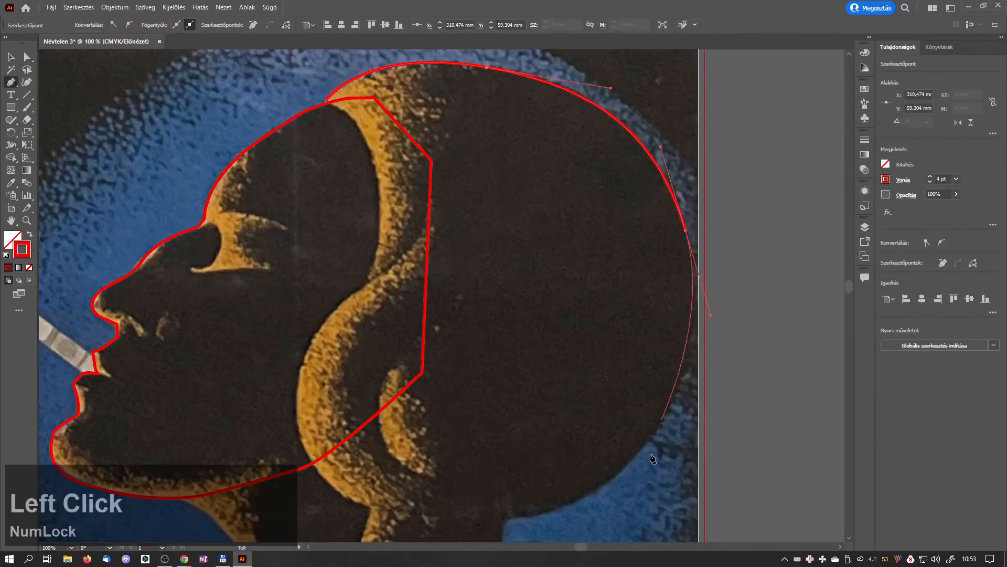
mouse_move(628, 465)
mouse_down()
mouse_move(561, 510)
mouse_move(463, 518)
mouse_up()
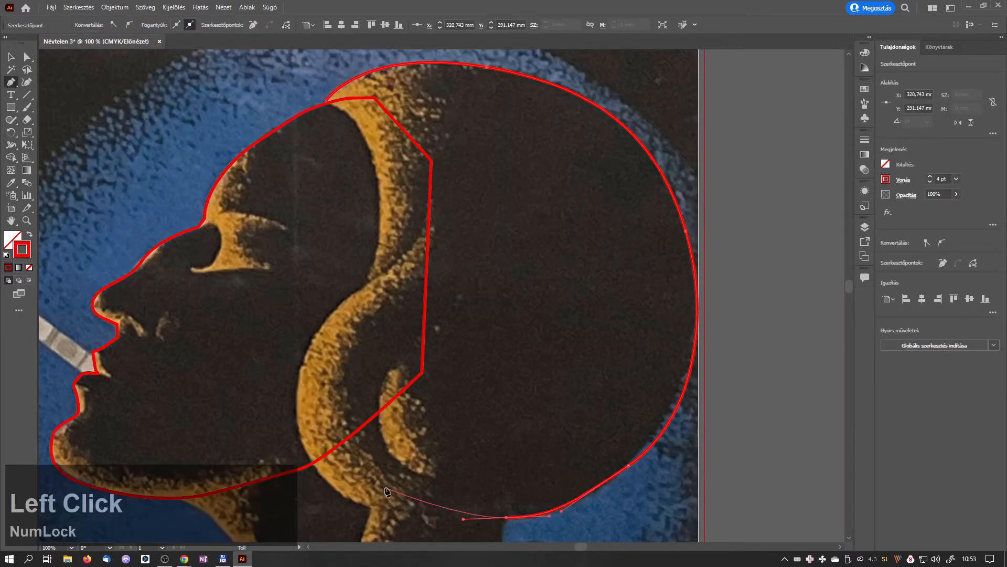
- Continue the hair path up along the inner face-side edge and close it at the hairline
click(385, 488)
drag(352, 359, 368, 319)
drag(368, 281, 382, 234)
drag(376, 161, 359, 130)
click(325, 100)
- Trace the curved golden lock of hair beside the cheek and close its path roughly inside the dark hair area
scroll(445, 270, down, 2)
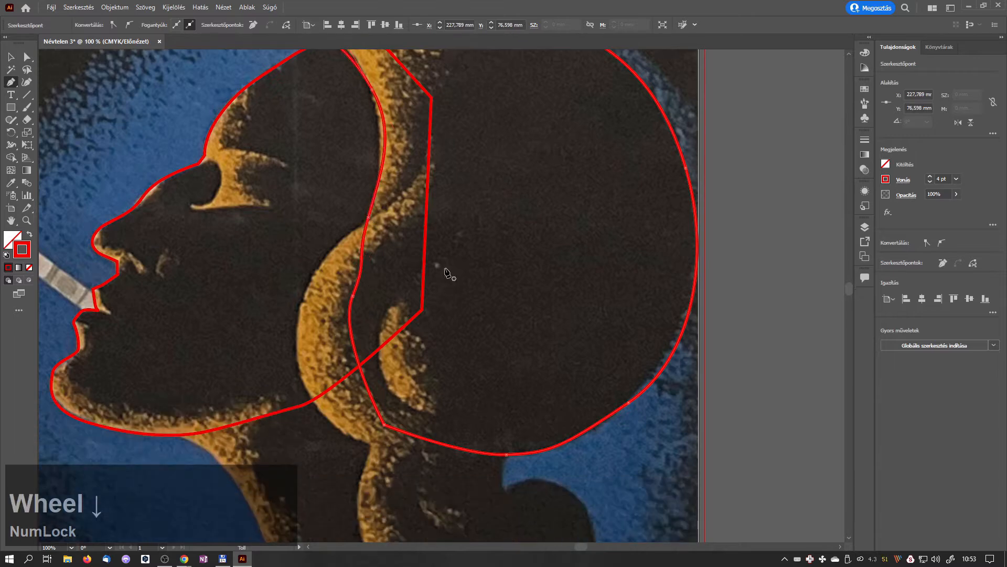
click(439, 126)
drag(417, 179, 398, 201)
drag(335, 247, 308, 275)
drag(299, 371, 310, 405)
drag(350, 437, 376, 449)
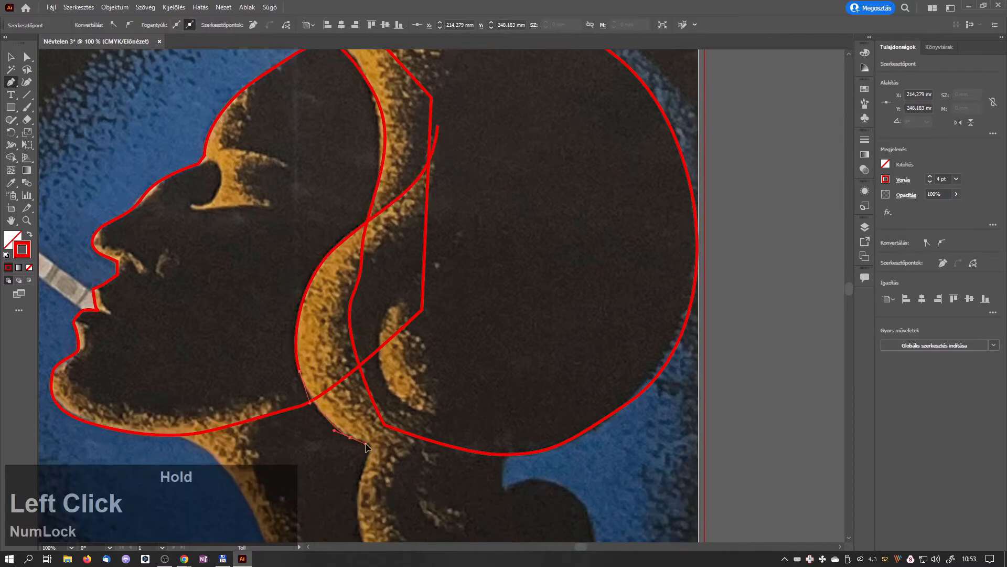
drag(439, 453, 472, 453)
click(529, 446)
click(494, 241)
click(439, 126)
- Trace the small golden highlight inside the hair as its own shape, with a rough edge on the dark side
scroll(439, 231, up, 2)
scroll(439, 234, down, 3)
click(462, 119)
drag(366, 222, 337, 255)
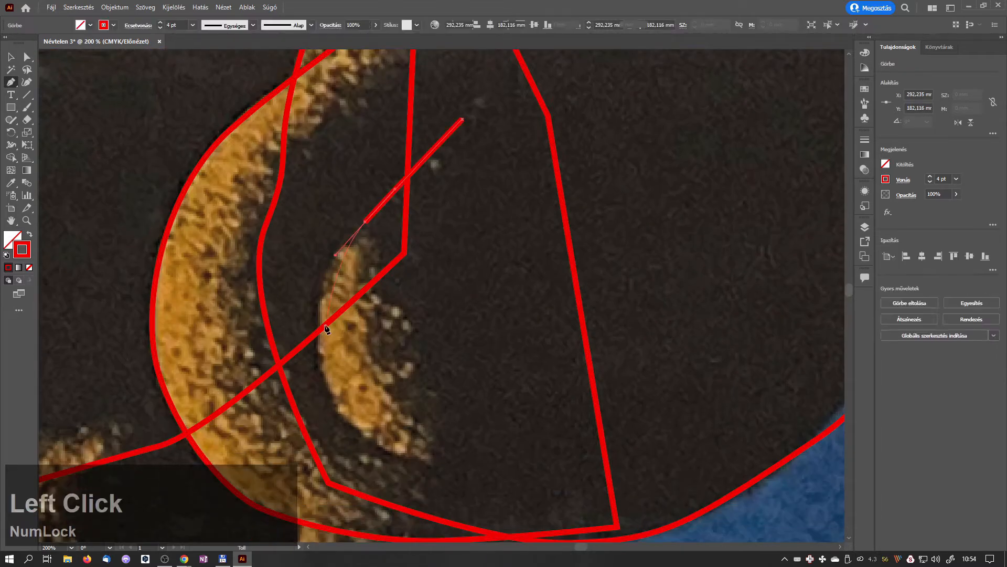
drag(317, 348, 325, 386)
drag(366, 437, 394, 452)
click(464, 471)
click(539, 466)
- Trace the upper edge of the golden eye highlight from its outer end to the bridge of the nose
scroll(446, 242, down, 5)
scroll(433, 236, up, 1)
scroll(362, 209, left, 1)
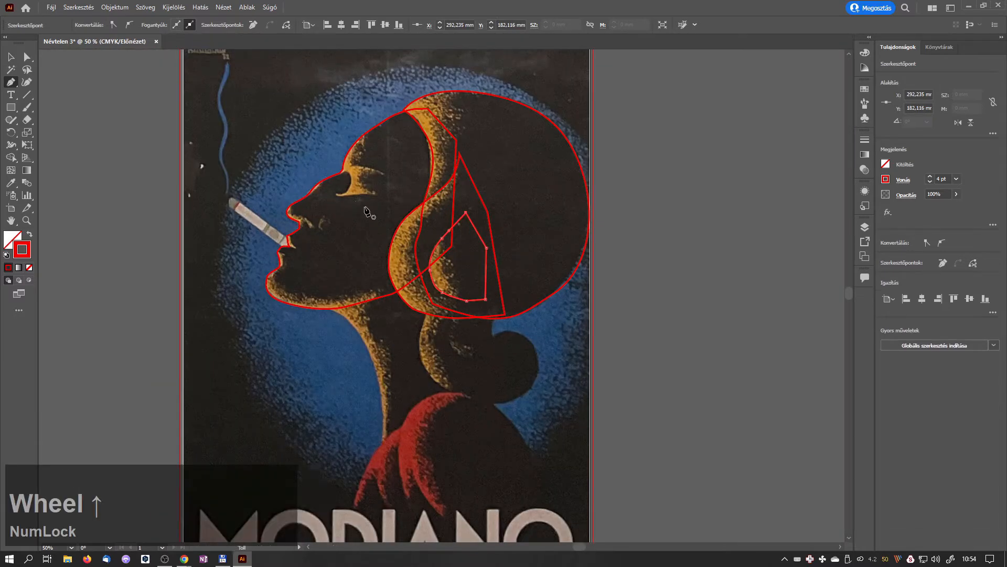
scroll(373, 205, up, 5)
click(512, 174)
drag(439, 138, 397, 126)
drag(324, 119, 294, 125)
click(267, 145)
- Trace the inner curve and lower edge of the eye highlight and close the shape at its outer end
drag(298, 177, 304, 207)
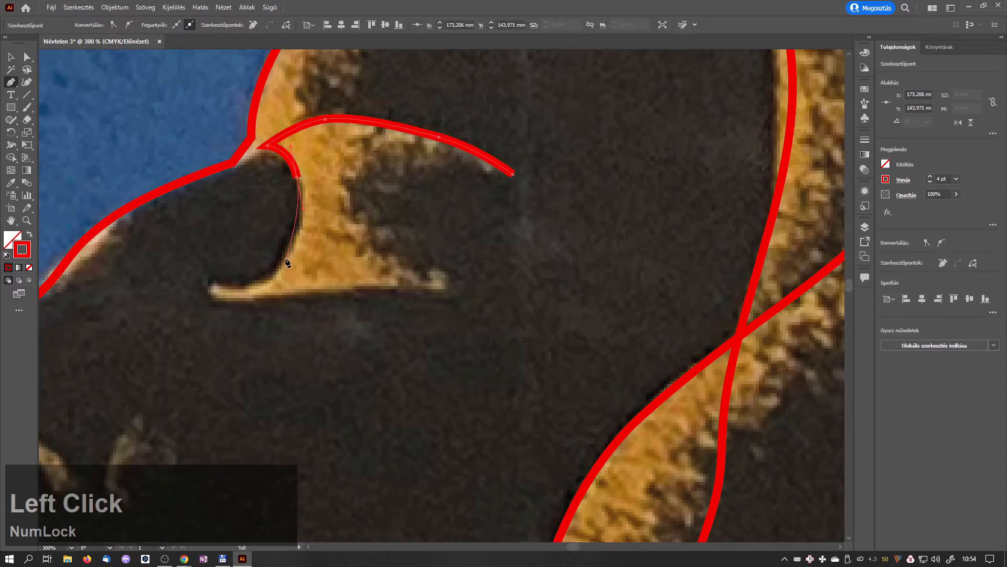
drag(284, 259, 260, 277)
drag(209, 288, 297, 296)
click(219, 301)
drag(412, 288, 454, 288)
click(494, 283)
click(512, 174)
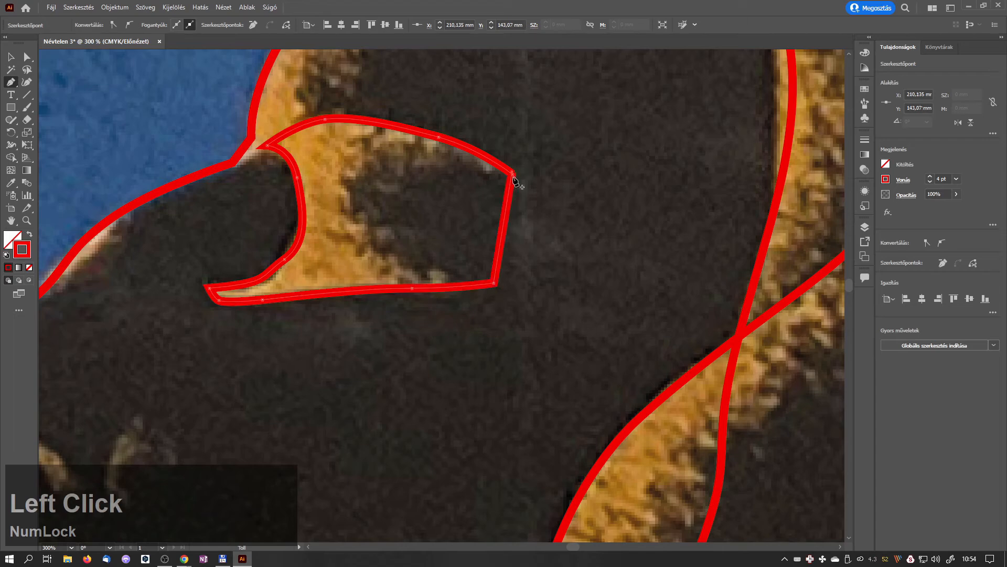
key(ctrl+z)
click(513, 173)
- Trace the hair bun from the nape highlight down and around its lower and outer contour
scroll(532, 247, right, 1)
scroll(533, 248, down, 4)
scroll(530, 247, down, 2)
click(583, 294)
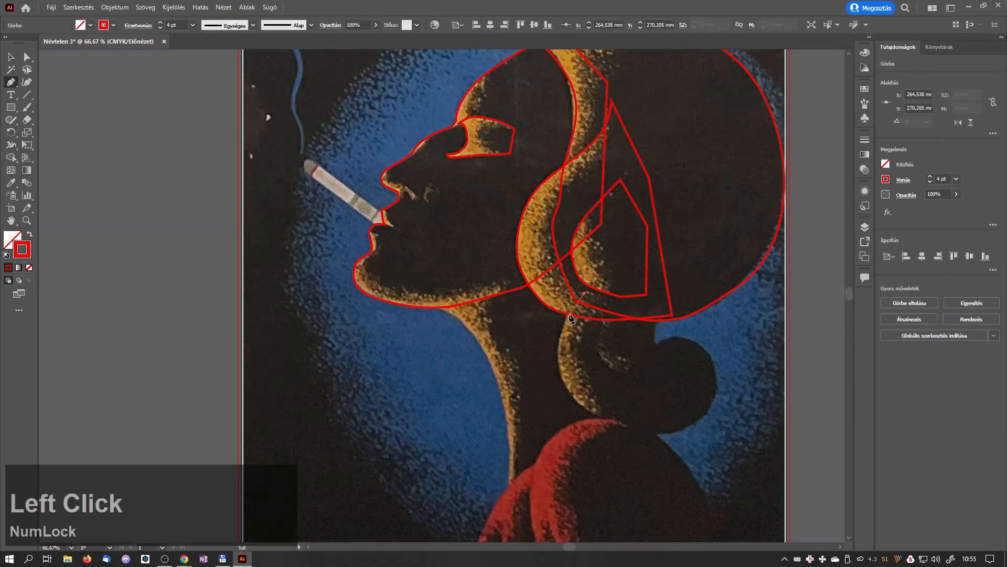
drag(559, 359, 560, 375)
drag(607, 423, 622, 428)
drag(668, 434, 687, 430)
drag(714, 400, 723, 382)
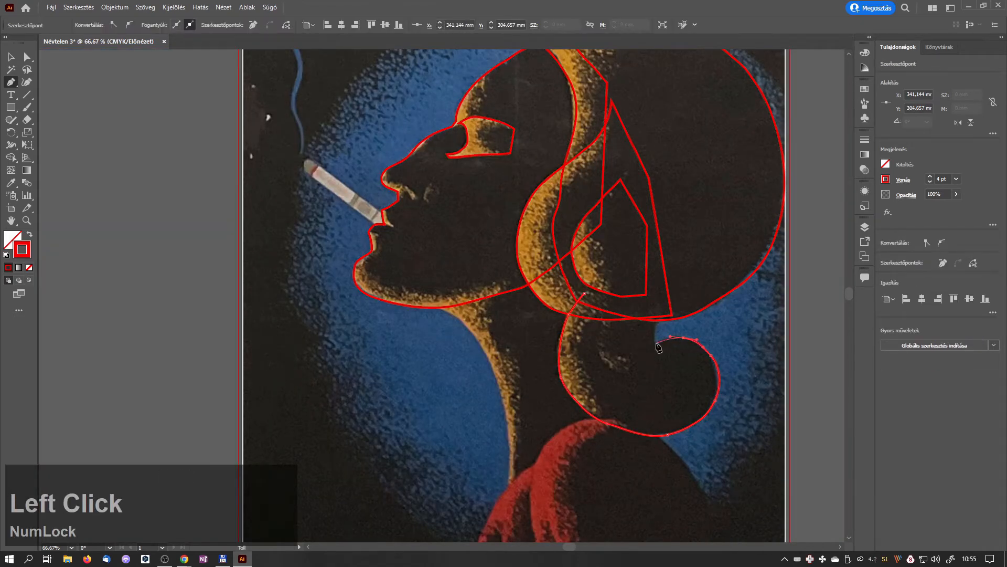
- Trace the notch where the bun meets the hair and close the bun shape at the nape
scroll(656, 346, up, 1)
scroll(654, 348, up, 5)
drag(664, 466, 664, 410)
scroll(664, 409, down, 3)
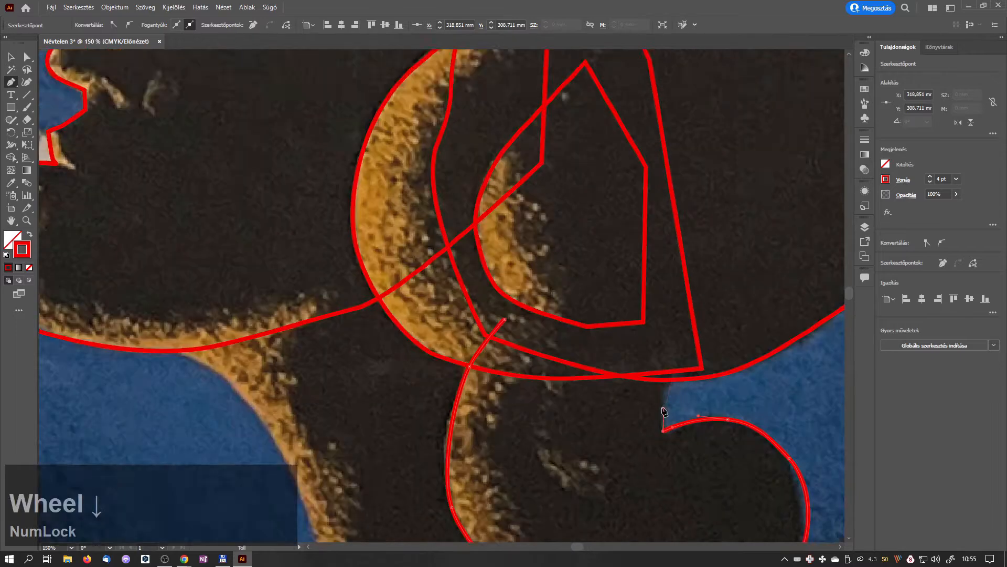
scroll(664, 409, down, 1)
drag(681, 303, 702, 292)
click(504, 269)
- Trace the front edge of the neck from under the chin to the shoulder and close the shape roughly behind it
scroll(511, 383, down, 4)
scroll(517, 388, up, 2)
click(317, 273)
drag(338, 297, 353, 303)
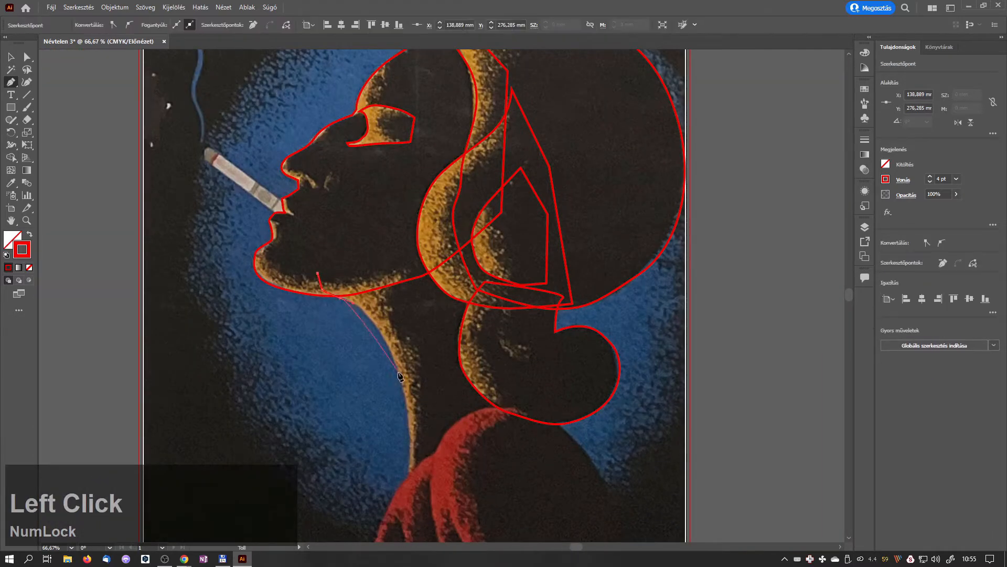
click(400, 374)
click(408, 485)
click(554, 467)
click(529, 350)
click(506, 246)
click(318, 272)
- Trace the outermost red fold of the shoulder and close its shape roughly across the MODIANO lettering
scroll(414, 257, down, 2)
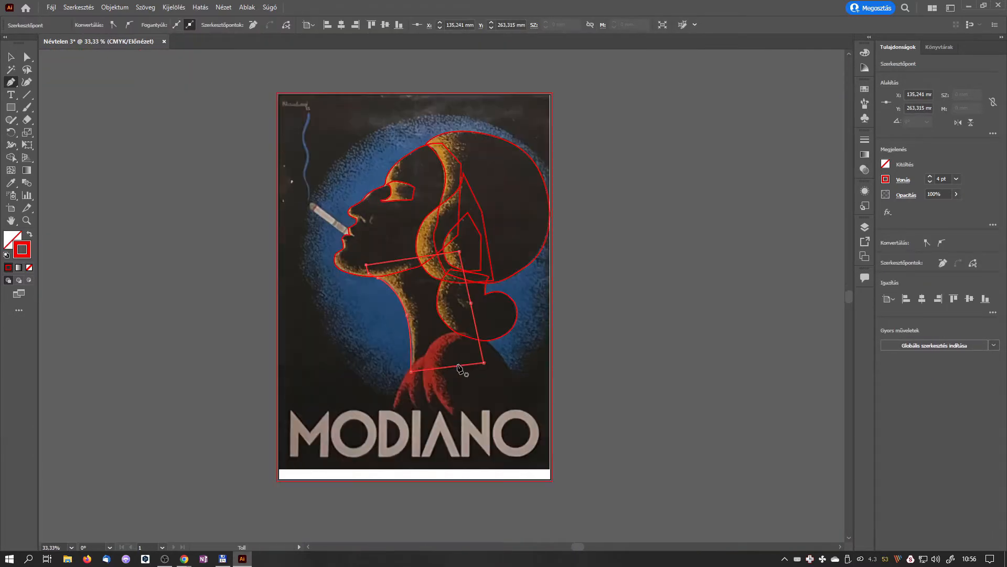
scroll(469, 388, up, 3)
scroll(468, 386, down, 1)
click(311, 486)
drag(336, 376, 392, 322)
click(403, 323)
click(505, 410)
click(513, 494)
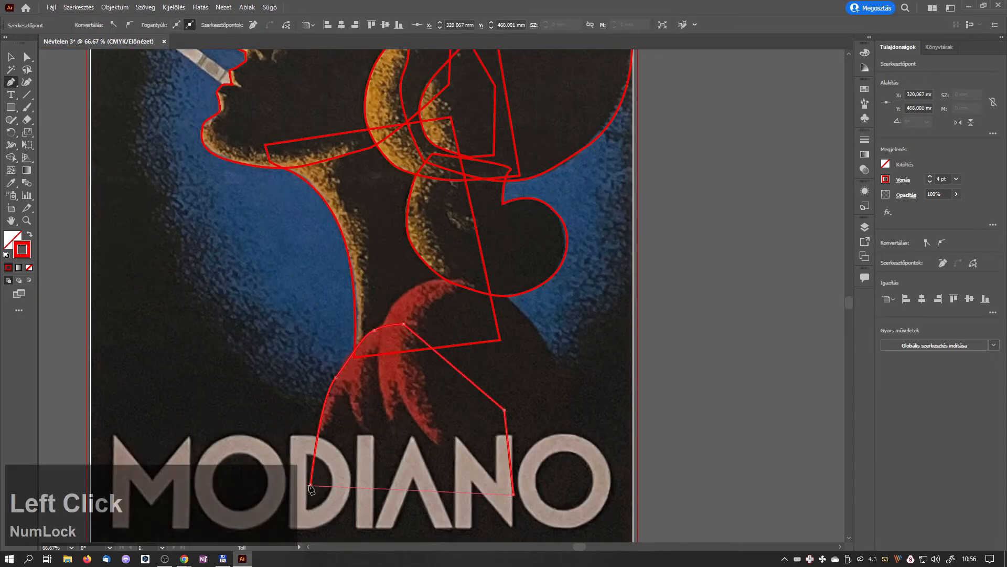
click(311, 486)
- Trace the inner red fold of the shoulder as a separate closed shape
click(372, 440)
drag(353, 407, 380, 350)
click(354, 373)
click(369, 337)
click(410, 335)
click(411, 432)
click(372, 440)
- Trace the large shoulder shape from the tip of its red fold over the top and down the back into the lettering
click(393, 425)
drag(395, 305, 408, 292)
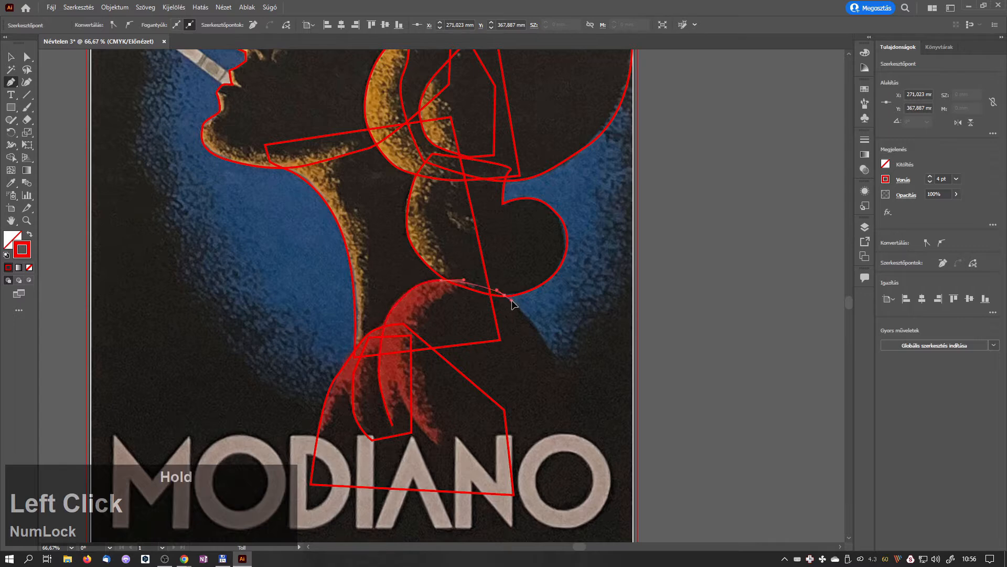
drag(511, 303, 514, 306)
click(551, 360)
click(571, 430)
click(580, 494)
- Continue the large shoulder path back along the lower red fold edge and its notch towards the starting tip
click(525, 498)
click(461, 468)
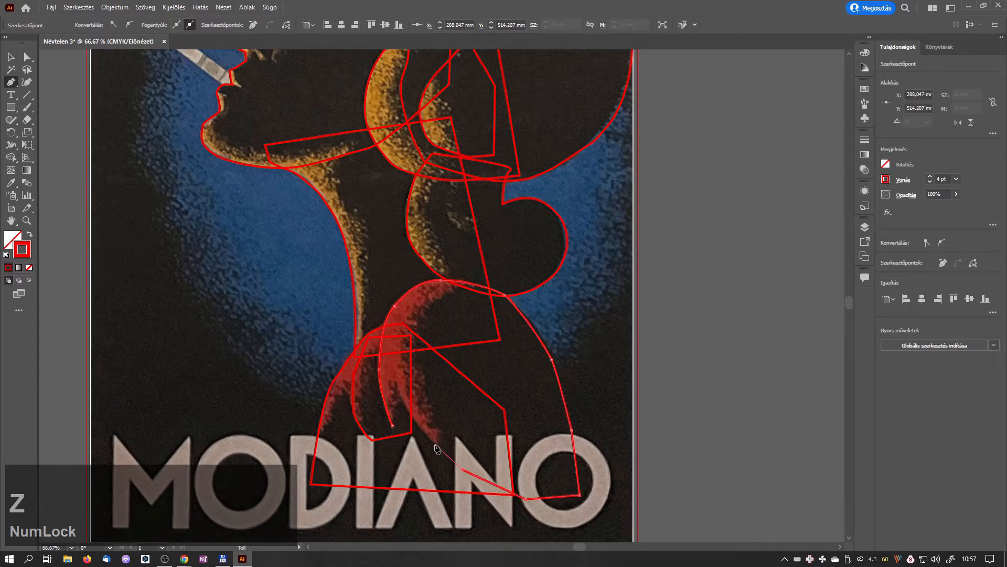
drag(436, 445, 422, 432)
drag(397, 382, 402, 404)
scroll(394, 407, up, 4)
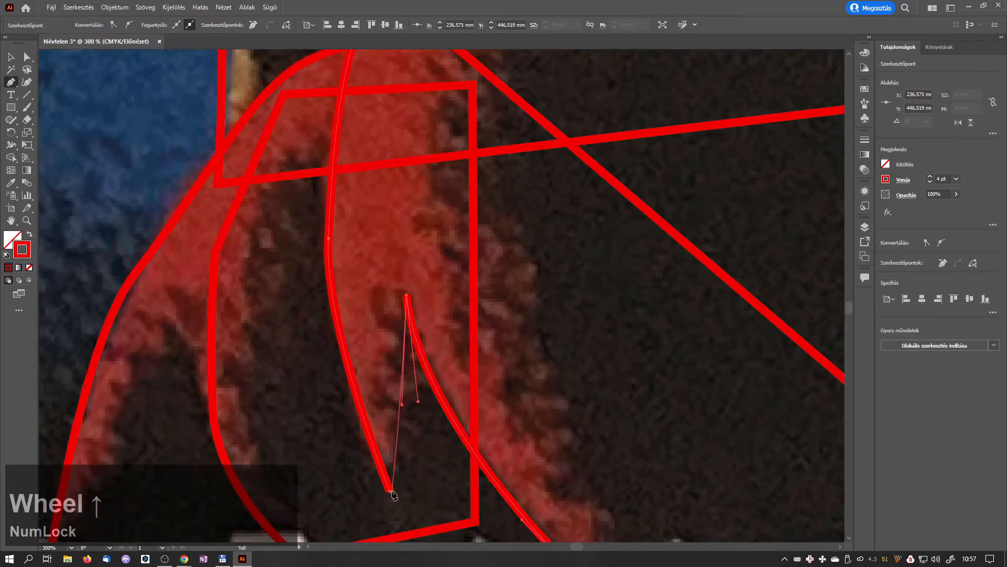
- Extend a torso outline from the front shoulder down to the page's lower edge, across, and up along the back
scroll(393, 493, down, 4)
scroll(393, 494, down, 1)
click(303, 467)
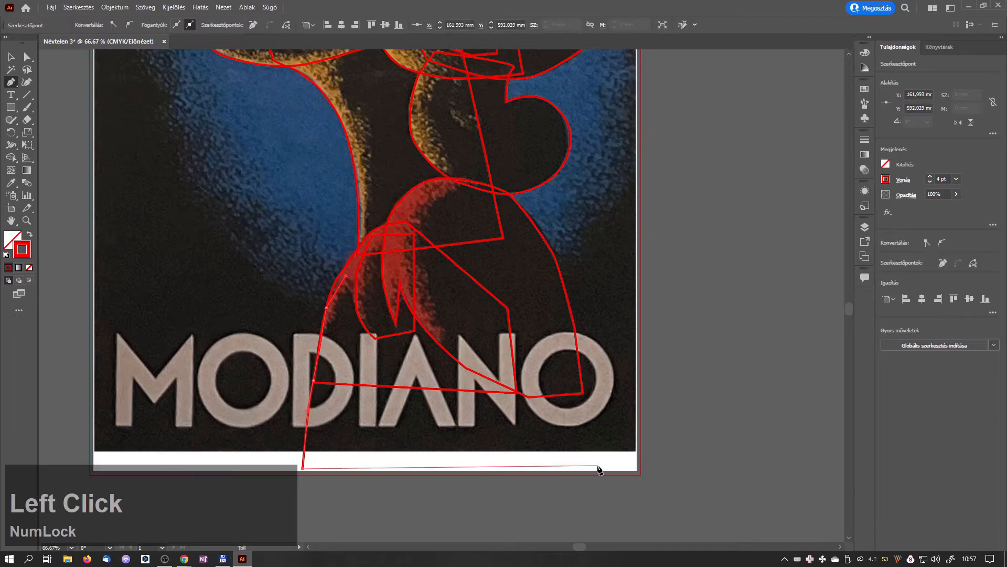
click(596, 468)
click(583, 390)
drag(564, 286, 560, 271)
- Switch Smart Guides on and off again, and close the torso outline at its starting point on the front shoulder
click(223, 8)
click(254, 343)
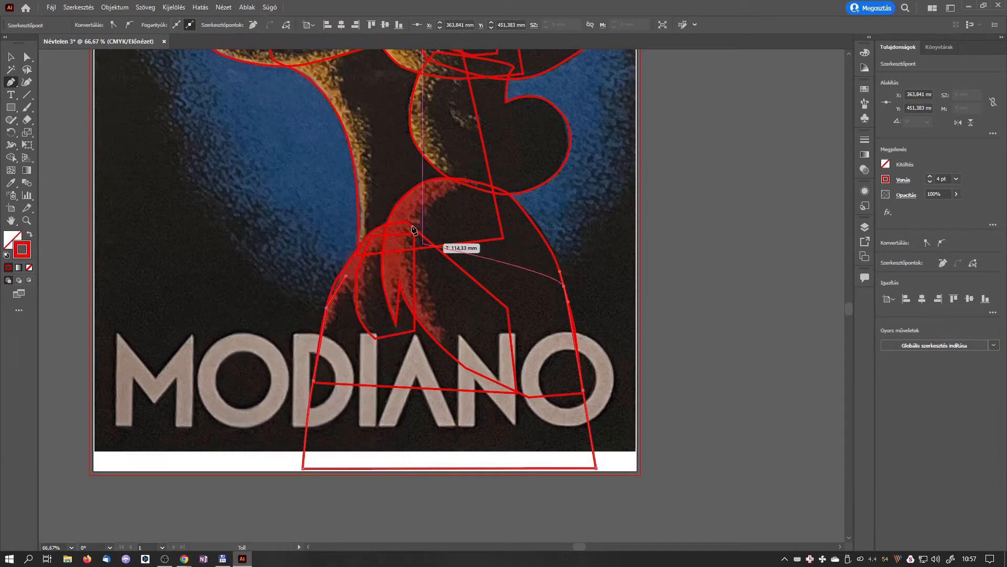
click(224, 7)
click(254, 341)
click(346, 276)
key(v)
scroll(609, 331, down, 2)
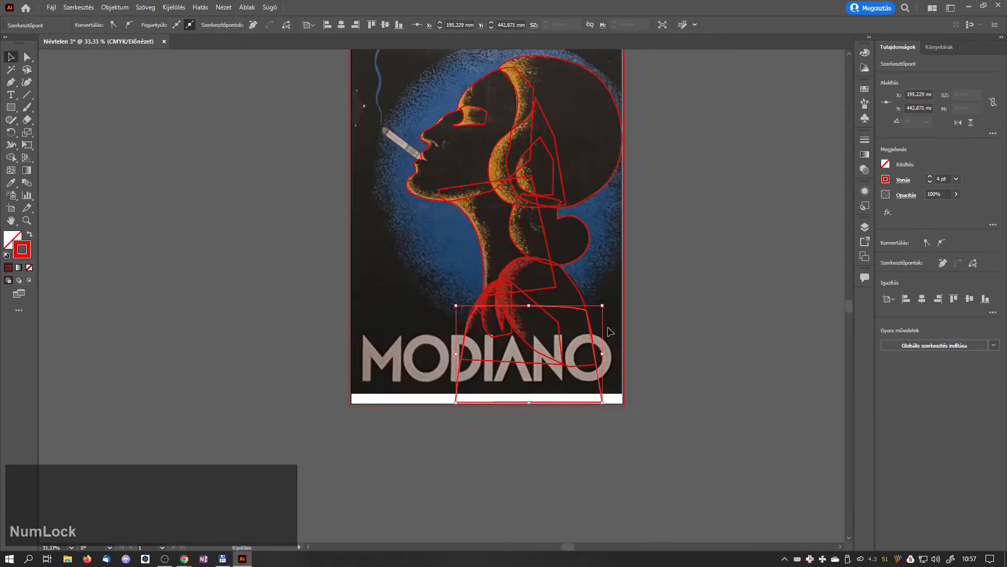
- Trace the cigarette with the Pen tool as a closed shape whose end overlaps the lips
scroll(421, 179, up, 4)
key(p)
click(433, 225)
click(328, 147)
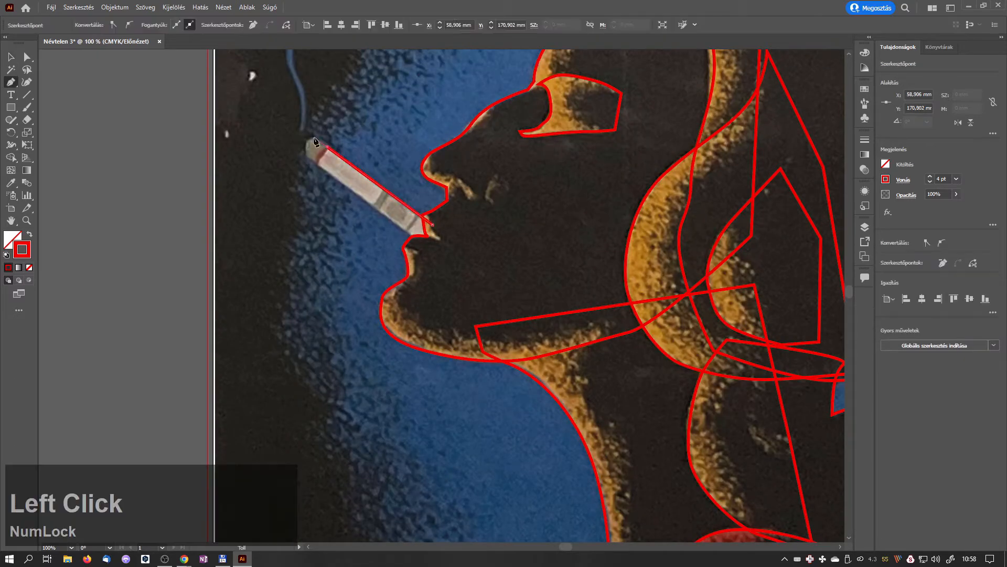
click(424, 246)
click(433, 224)
- Trace the front-facing edge of the smoke trail with curved Pen segments from the cigarette's lit end up to its tip
scroll(351, 218, up, 4)
click(303, 369)
drag(305, 332, 302, 322)
drag(291, 301, 293, 286)
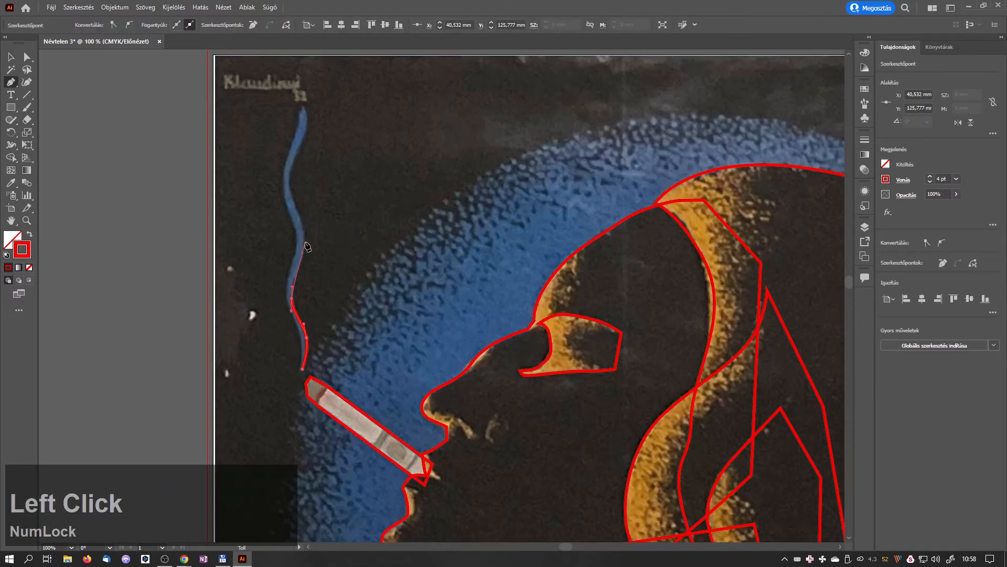
drag(306, 241, 305, 224)
drag(289, 184, 293, 164)
drag(307, 126, 307, 116)
click(303, 107)
- Trace the outer edge of the smoke back down, redo its two upper curve points, and close the path near the cigarette
click(299, 111)
drag(281, 178, 283, 196)
drag(298, 240, 299, 253)
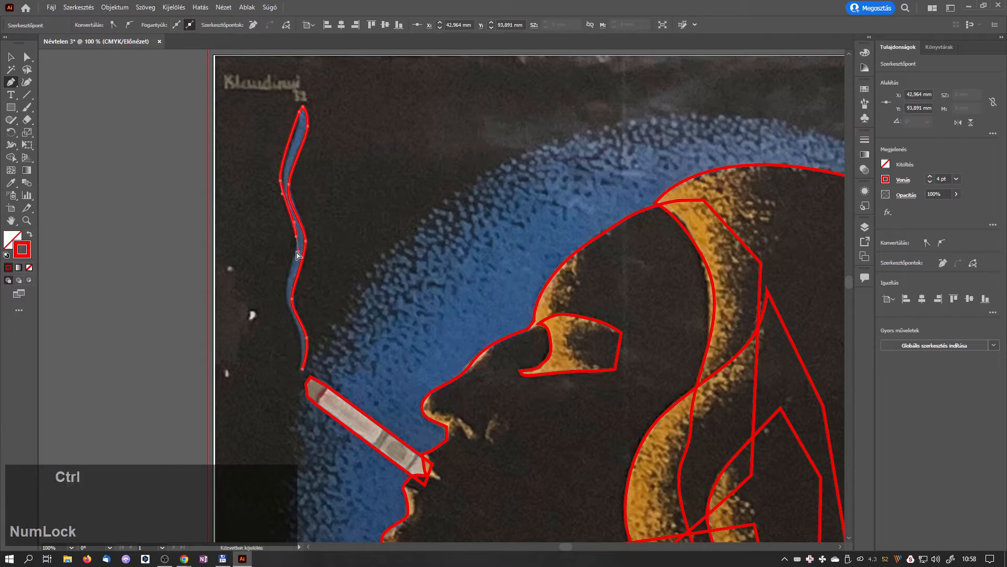
key(ctrl+z)
key(ctrl+z)
drag(280, 185, 282, 202)
drag(298, 240, 298, 253)
drag(284, 299, 301, 351)
click(303, 369)
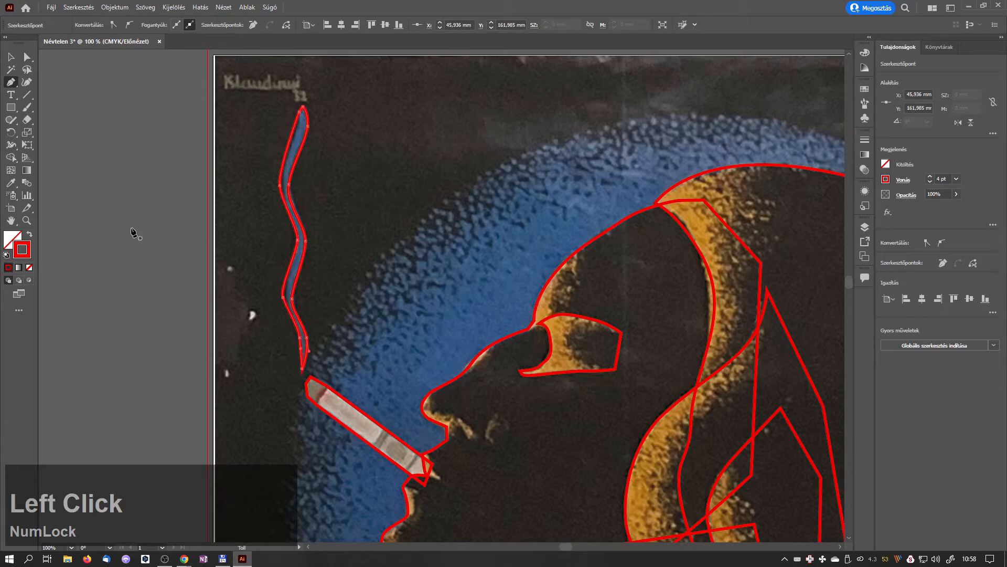
- Adjust the curve points on the upper outer edge of the smoke path with the Direct Selection tool
click(26, 56)
scroll(363, 123, up, 3)
drag(242, 212, 397, 223)
click(327, 102)
click(269, 322)
drag(274, 363, 269, 370)
drag(302, 440, 334, 117)
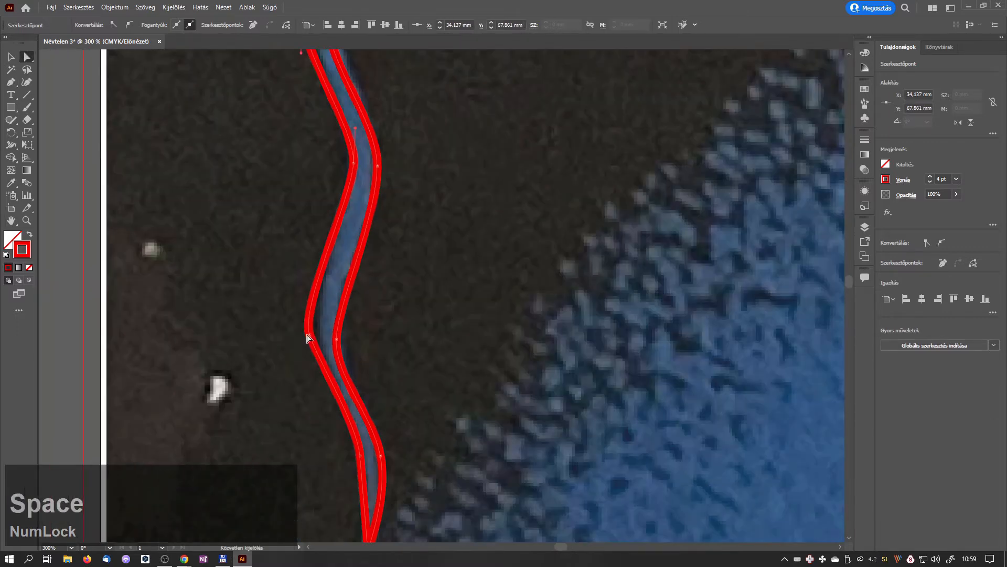
- Adjust the outer curve points on the lower part of the smoke path and reposition its pointed end above the cigarette
click(309, 334)
drag(318, 362, 317, 373)
drag(303, 376, 303, 275)
drag(360, 354, 361, 366)
drag(369, 448, 362, 462)
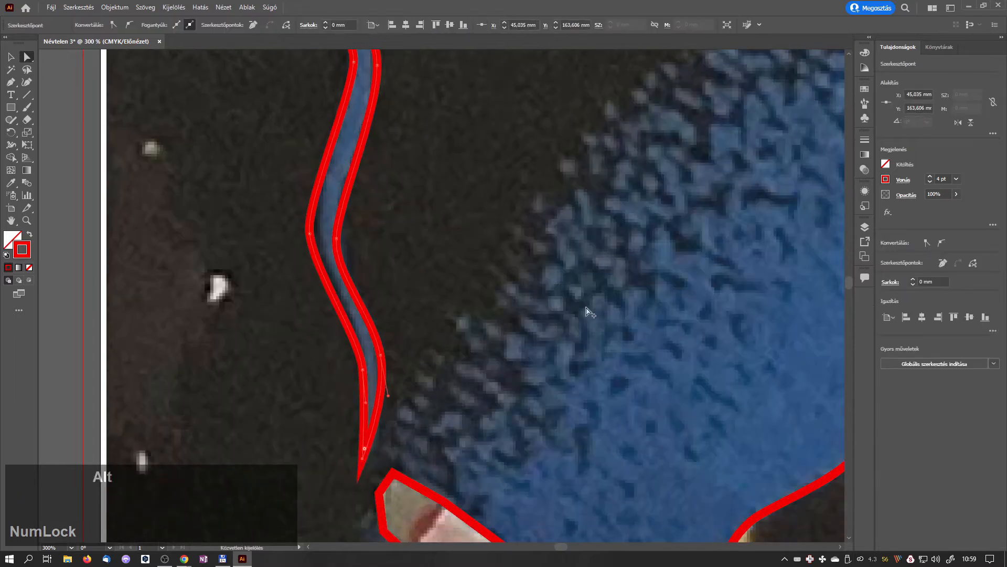
- Remove the stroke from the face profile shape and fill it with black
scroll(619, 283, down, 3)
drag(647, 257, 447, 266)
scroll(447, 267, down, 3)
scroll(598, 342, up, 1)
scroll(598, 330, down, 3)
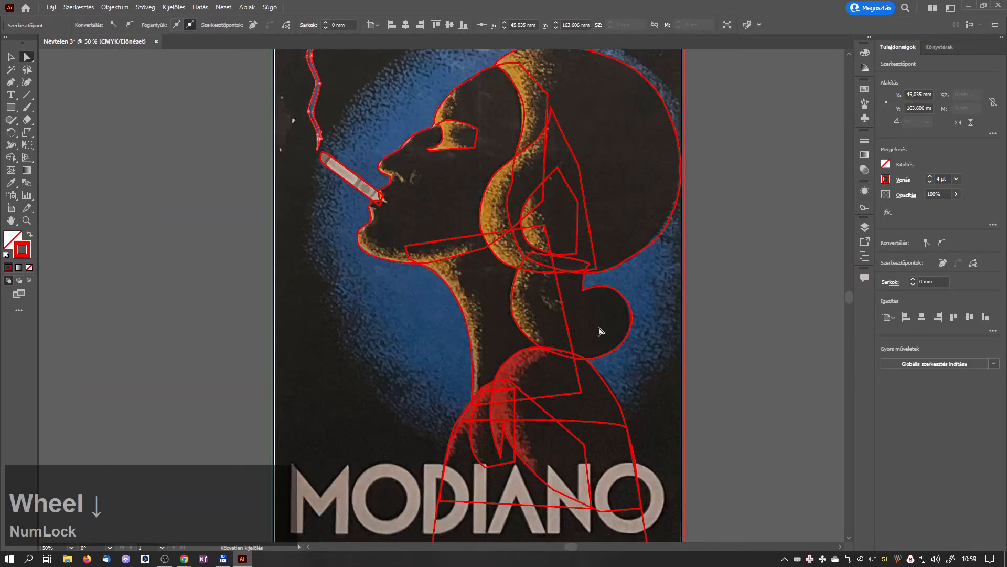
click(865, 89)
click(419, 132)
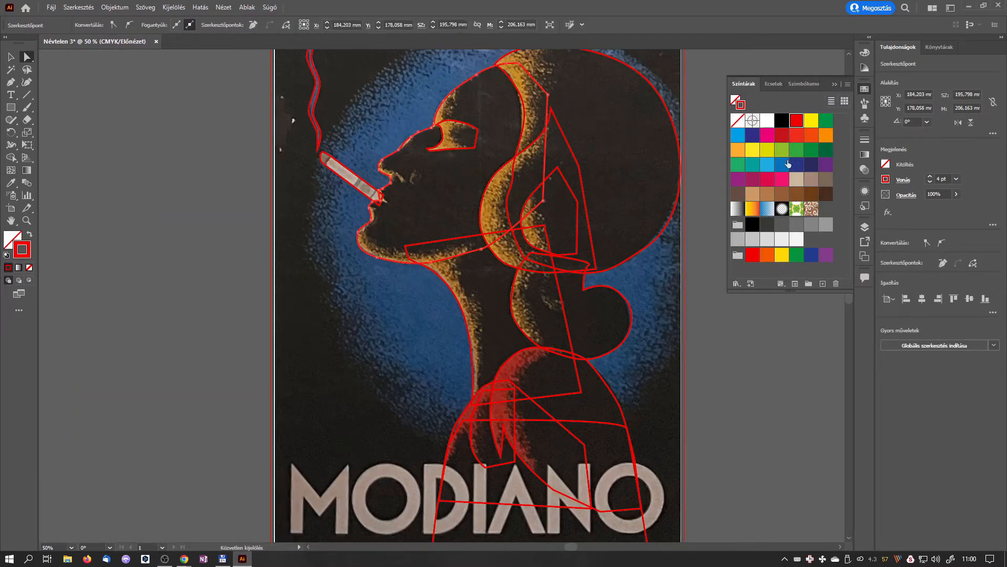
click(738, 120)
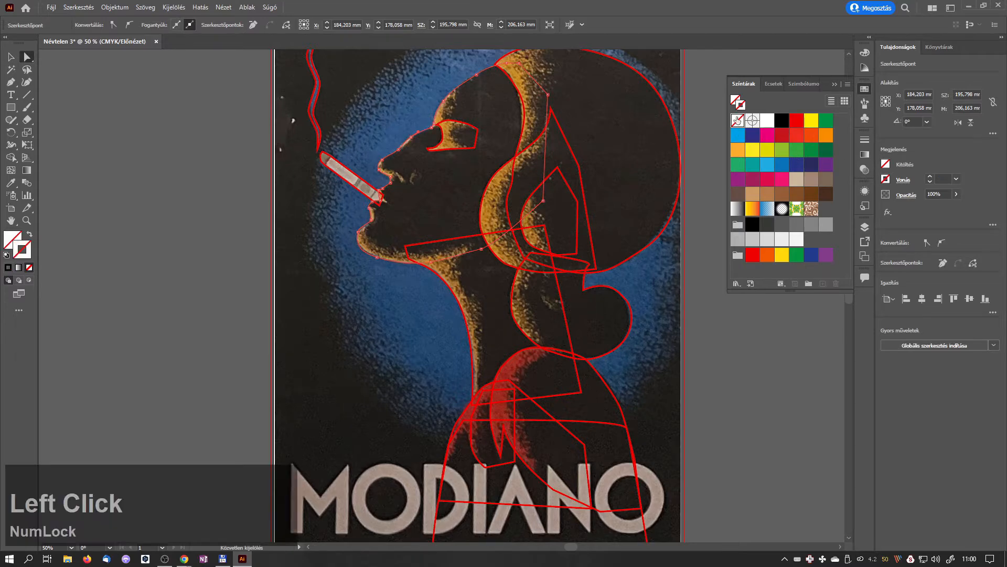
click(782, 123)
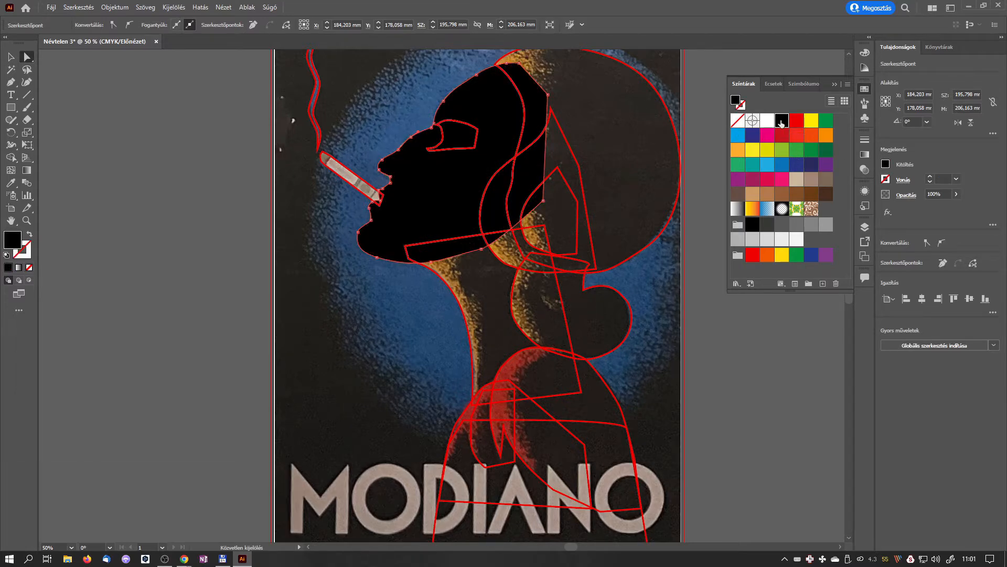
- Give the eye socket highlight shape a yellow fill without a stroke
click(459, 125)
click(744, 106)
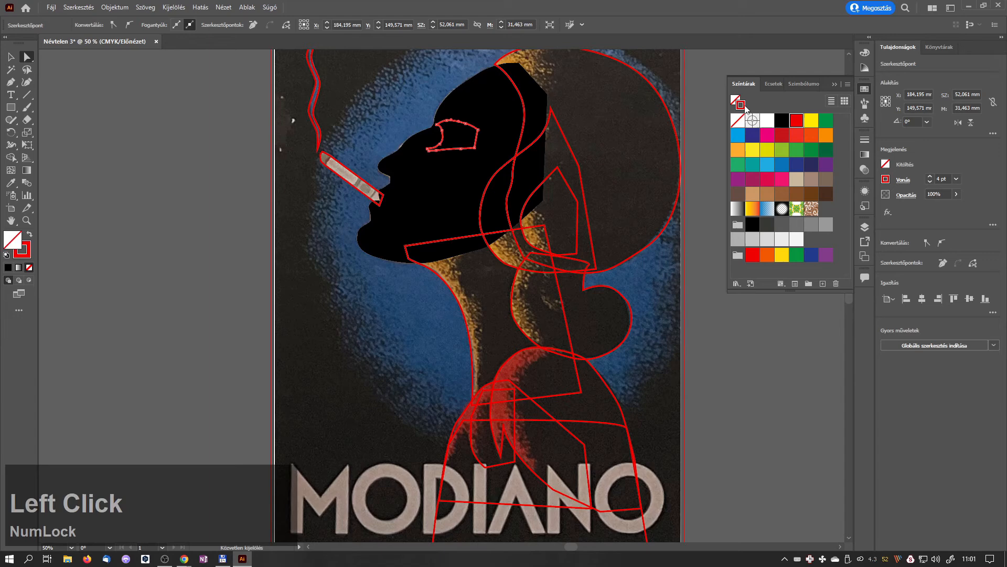
click(768, 150)
- Move the eye socket shape directly above the face shape in the layer's stacking order
click(865, 227)
click(761, 247)
drag(847, 369, 847, 461)
click(797, 346)
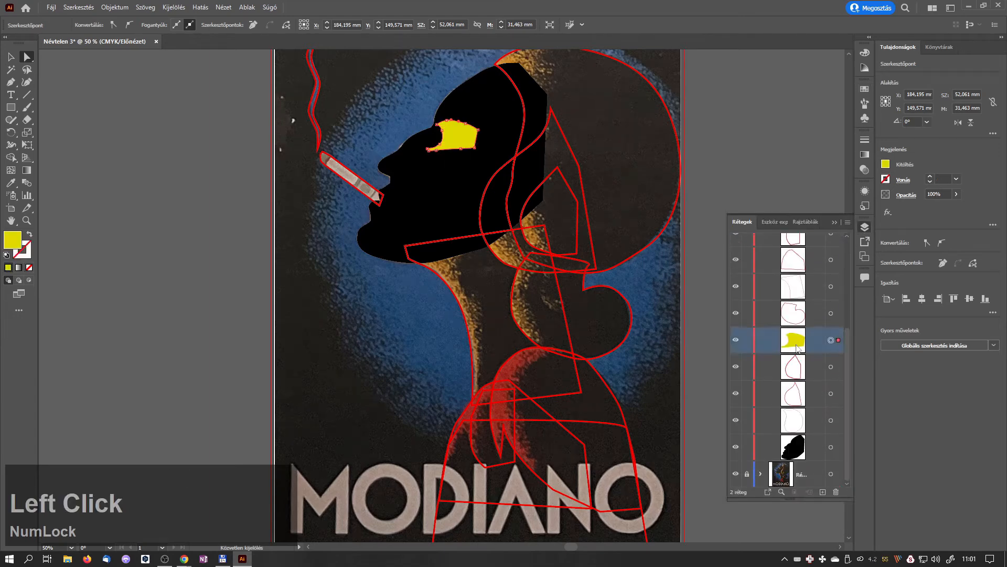
drag(797, 346, 793, 425)
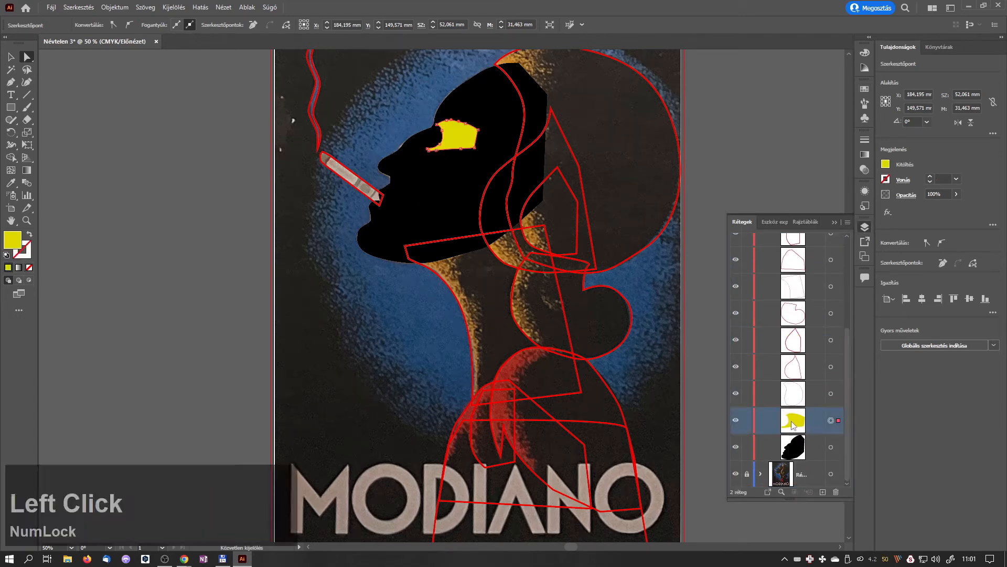
- Fill the eye socket shape and the face shape with the dark brown sampled from the poster's hair using the Eyedropper
click(865, 89)
click(11, 183)
click(601, 135)
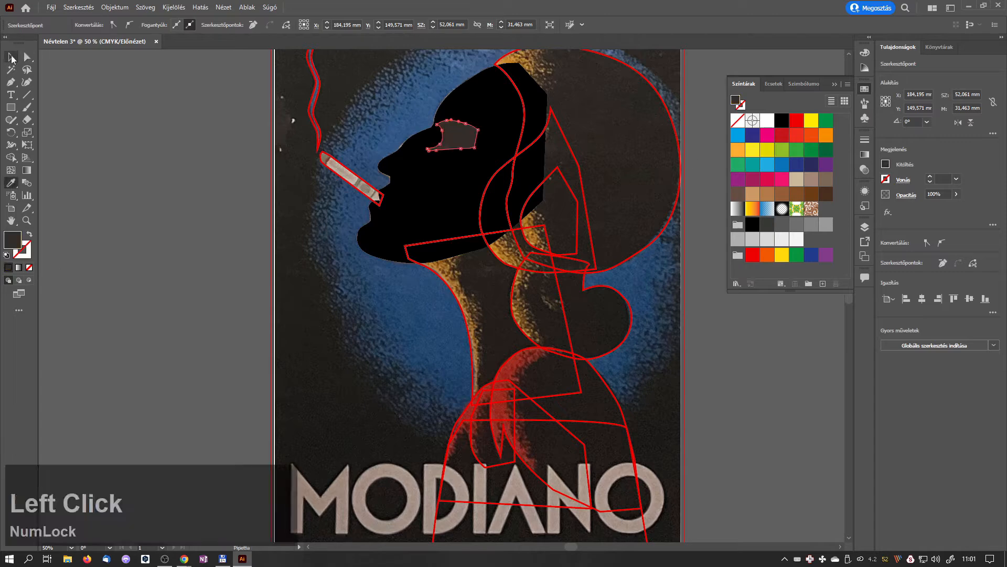
click(11, 57)
click(485, 100)
click(11, 184)
click(586, 114)
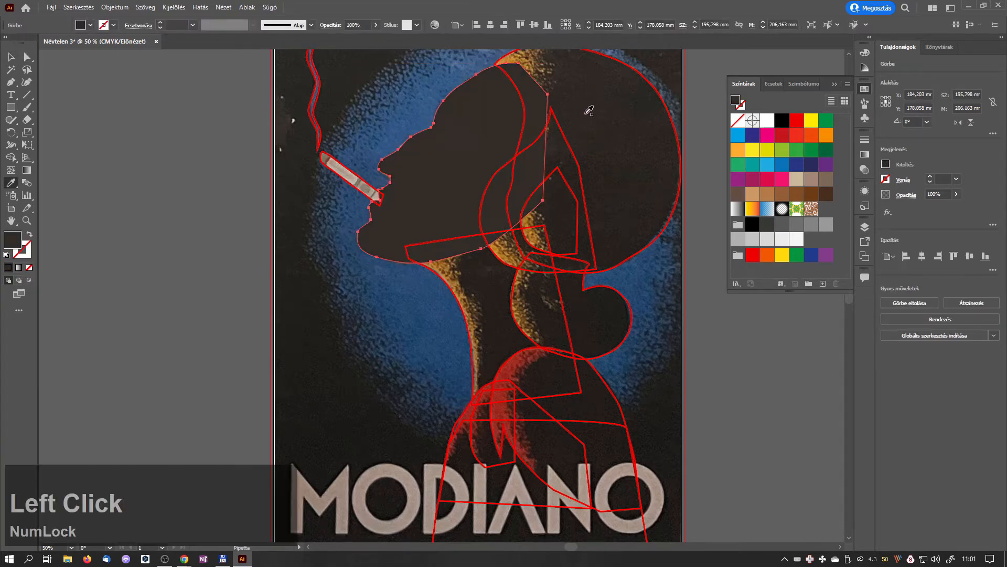
key(v)
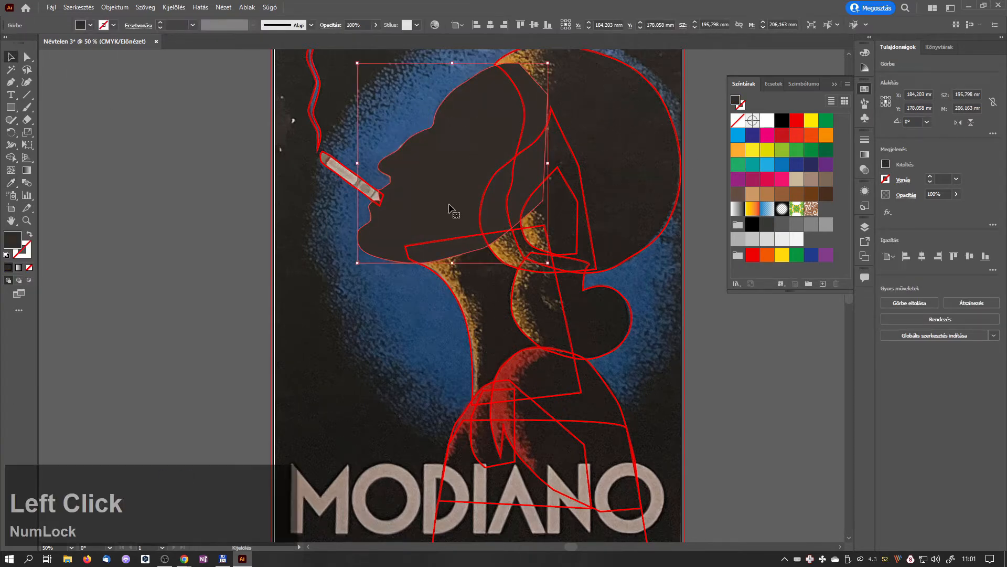
- Fill the large hair shape at the back of the head with the dark colour sampled from the poster
scroll(609, 113, up, 2)
click(609, 109)
key(i)
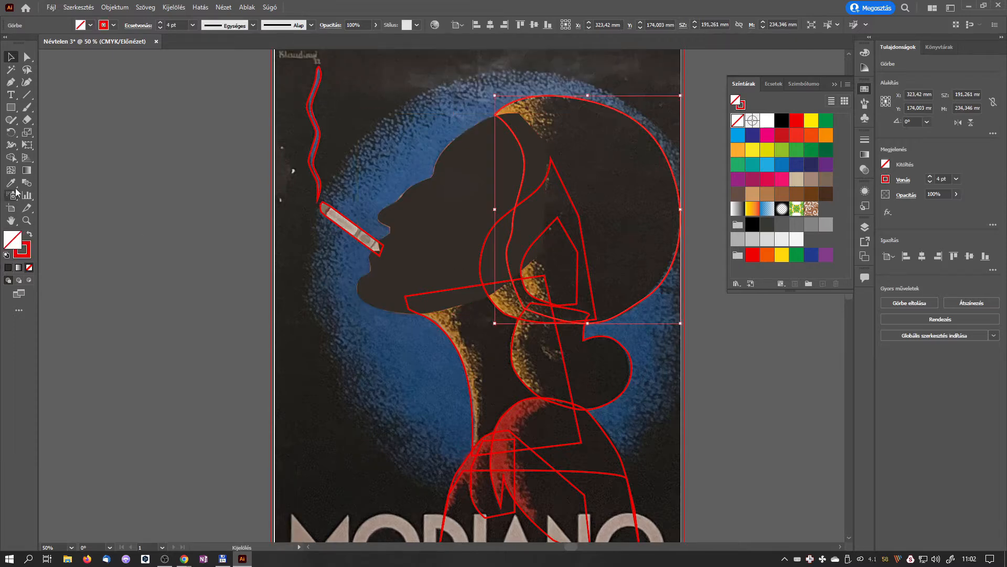
click(595, 166)
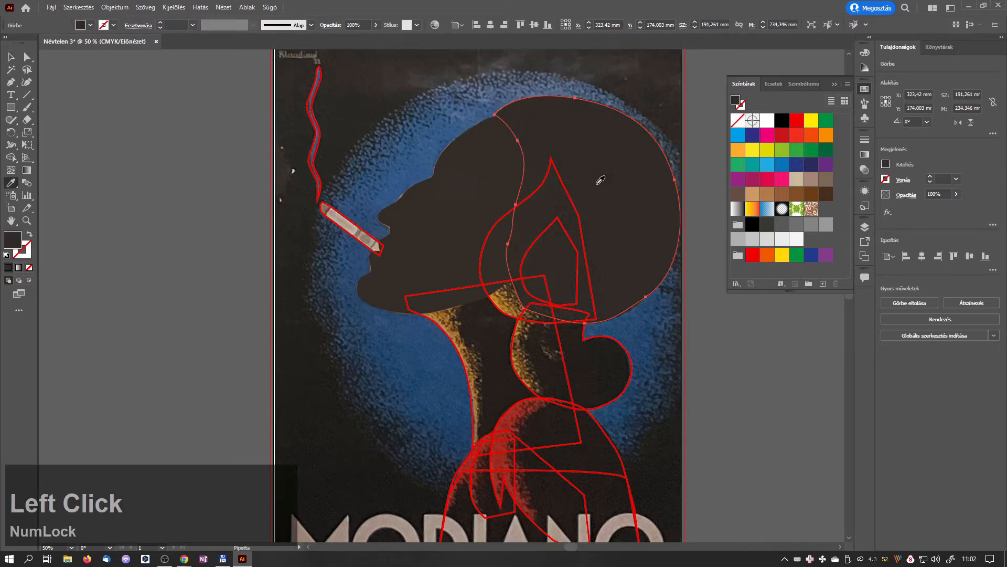
click(10, 57)
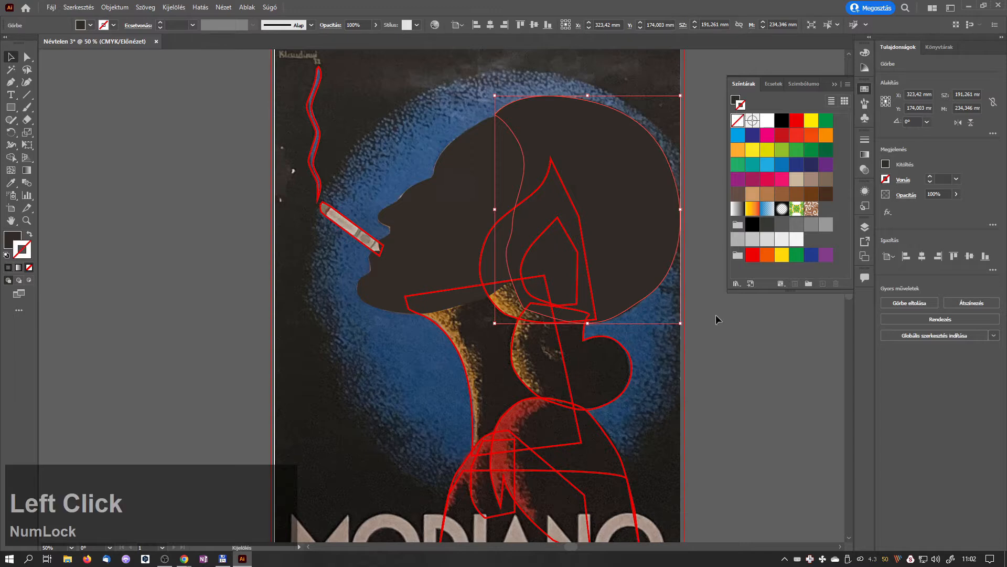
click(864, 226)
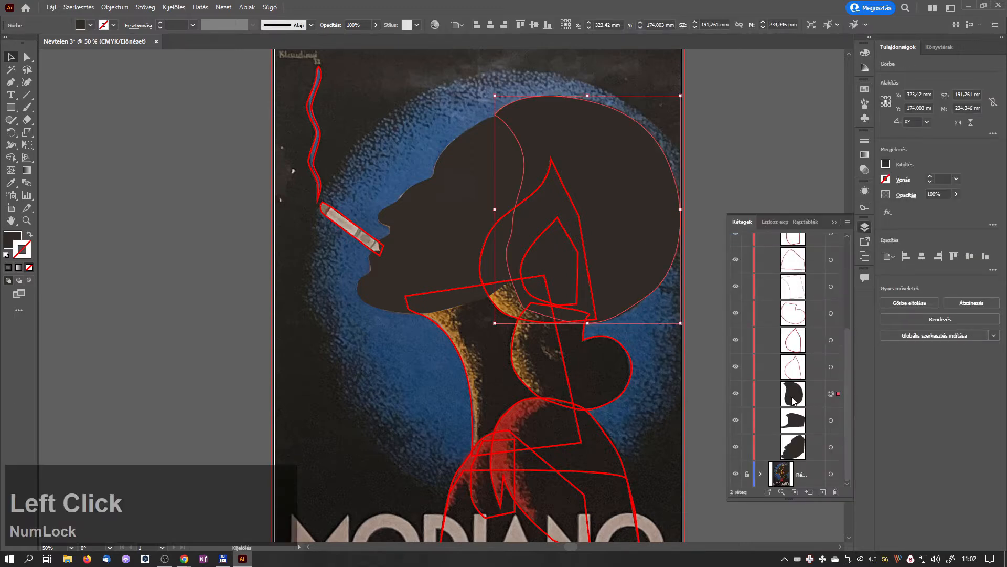
- Fill the large pointed hair wave and the back-of-head hair shape with the darker tone sampled from the poster's bun
click(523, 211)
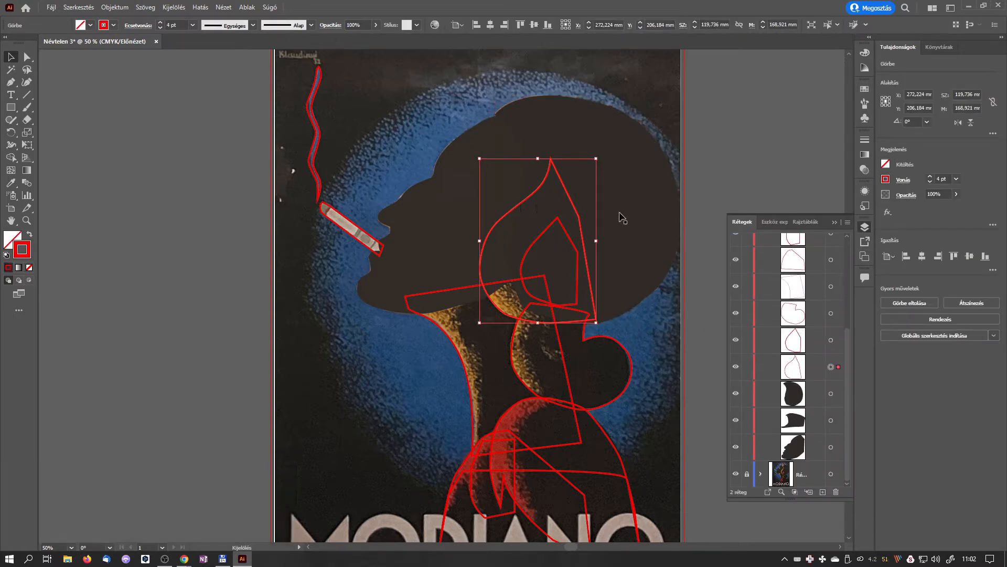
key(i)
click(627, 249)
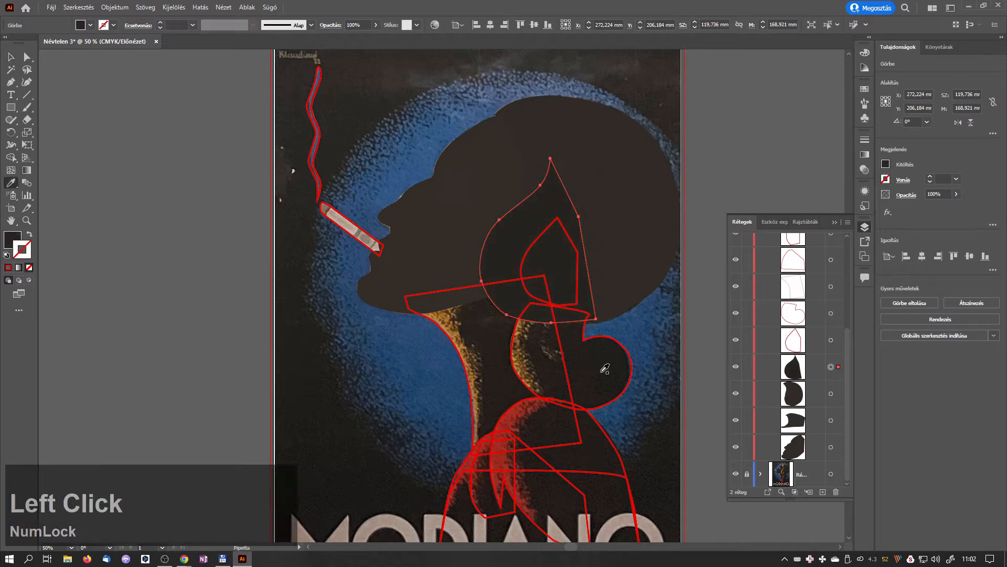
click(649, 206)
key(i)
click(613, 379)
click(12, 57)
click(515, 243)
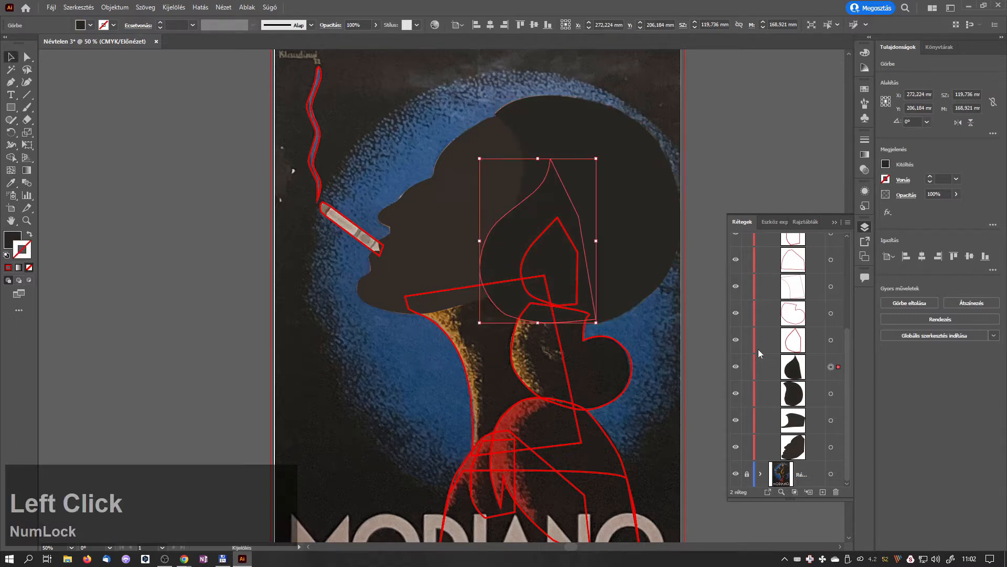
- Remove the stroke from the small pointed shape inside the hair wave and fill it with the sampled dark hair colour
click(735, 341)
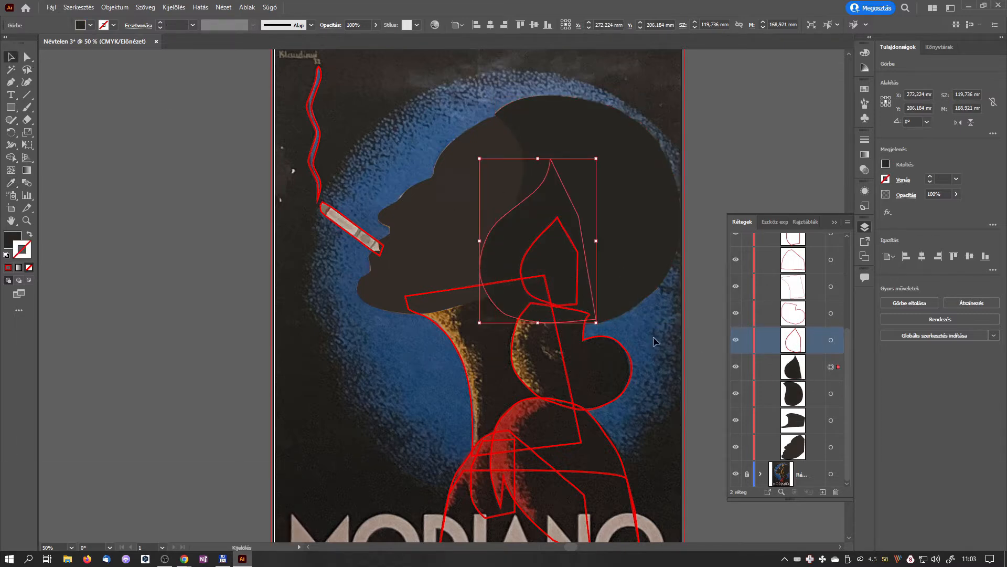
click(580, 297)
click(865, 89)
click(737, 121)
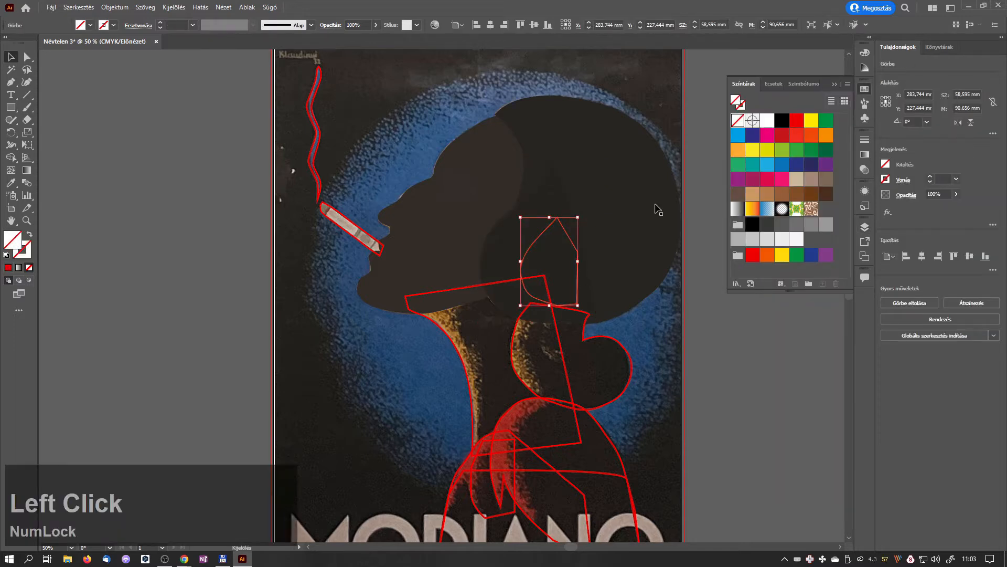
key(i)
click(615, 258)
click(11, 57)
- Move the bun shape below the hair shapes in the layer's stacking order
click(865, 226)
scroll(854, 313, down, 3)
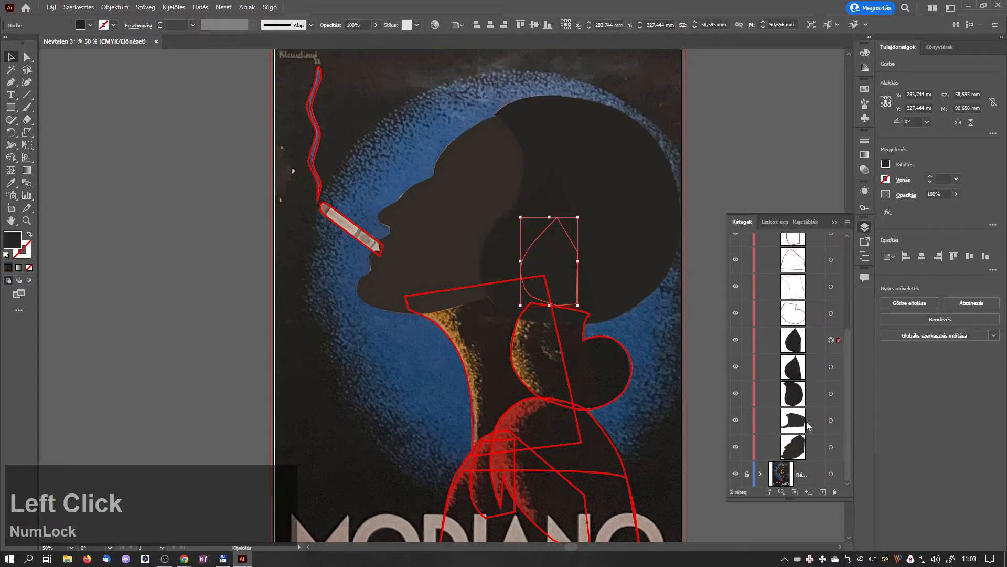
click(608, 342)
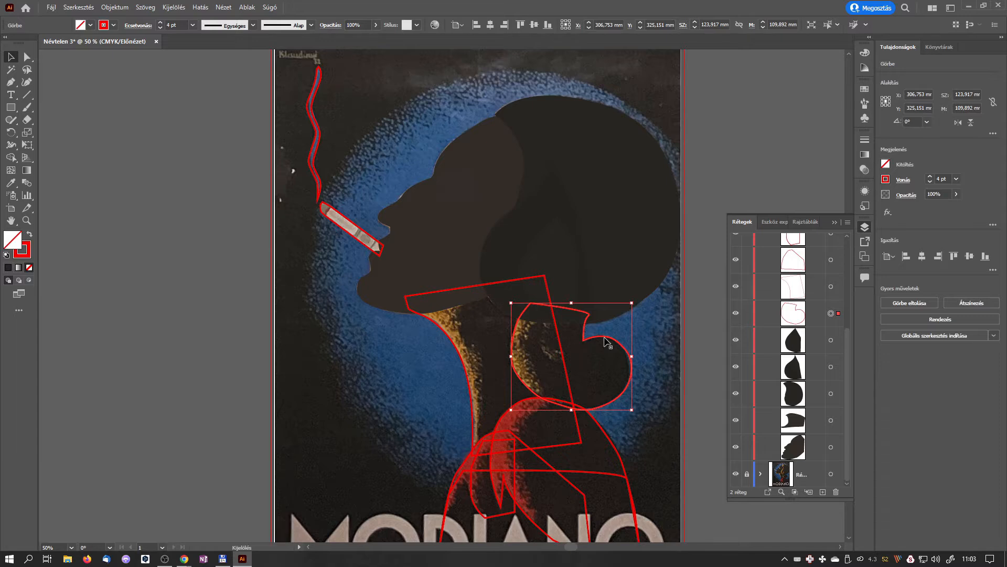
drag(802, 319, 796, 329)
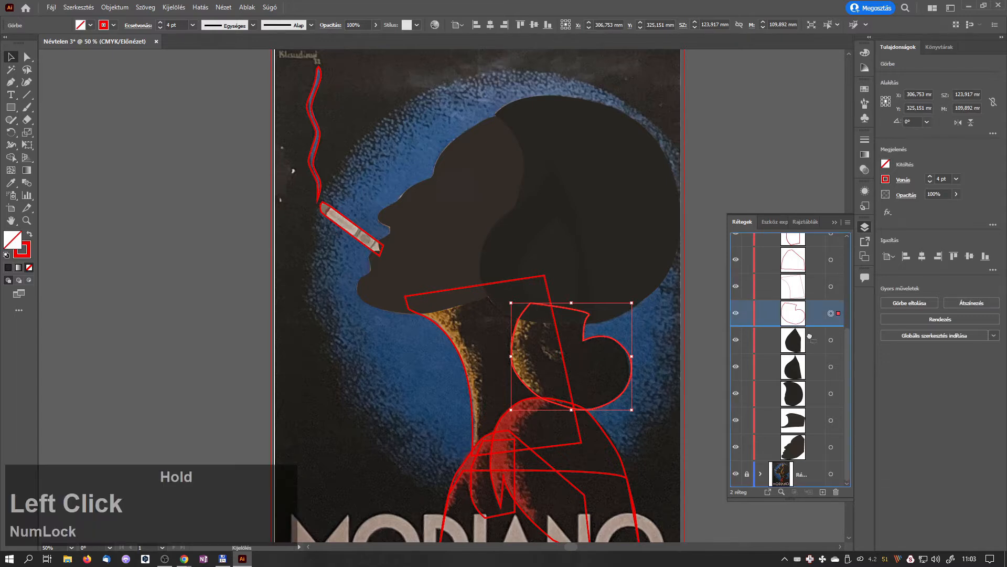
drag(812, 400, 812, 406)
- Remove the bun shape's stroke and fill it with the dark colour sampled from the hair
click(864, 89)
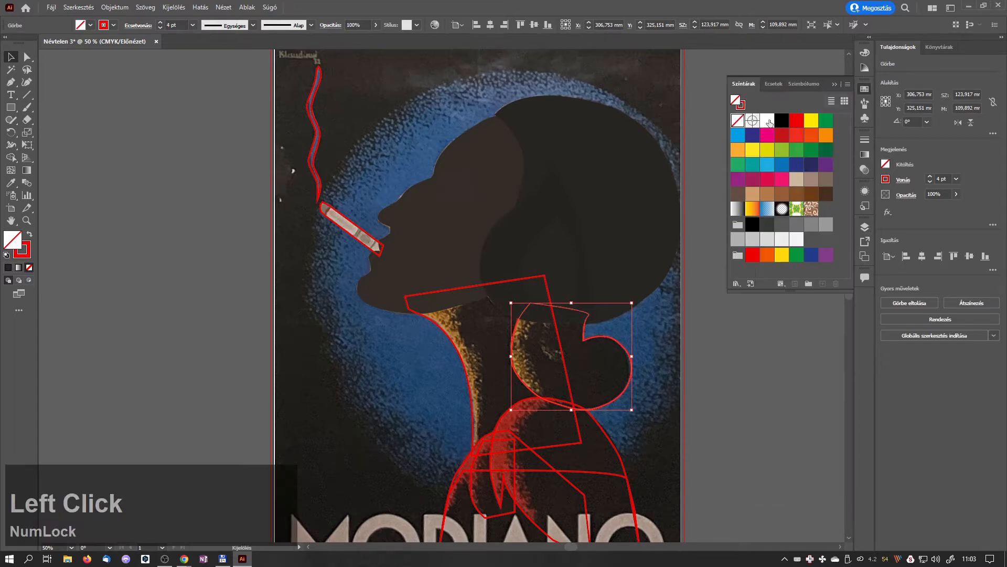
click(742, 107)
click(738, 120)
click(735, 100)
click(811, 120)
key(i)
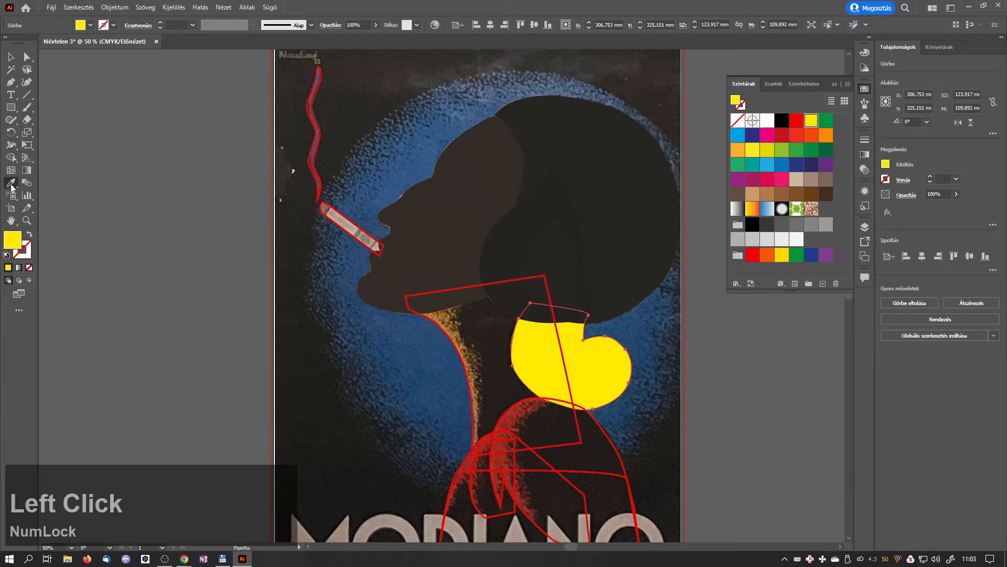
click(564, 259)
key(v)
- Remove the neck shape's stroke and fill it with a dark brown sampled using the Eyedropper
scroll(564, 260, down, 2)
click(556, 266)
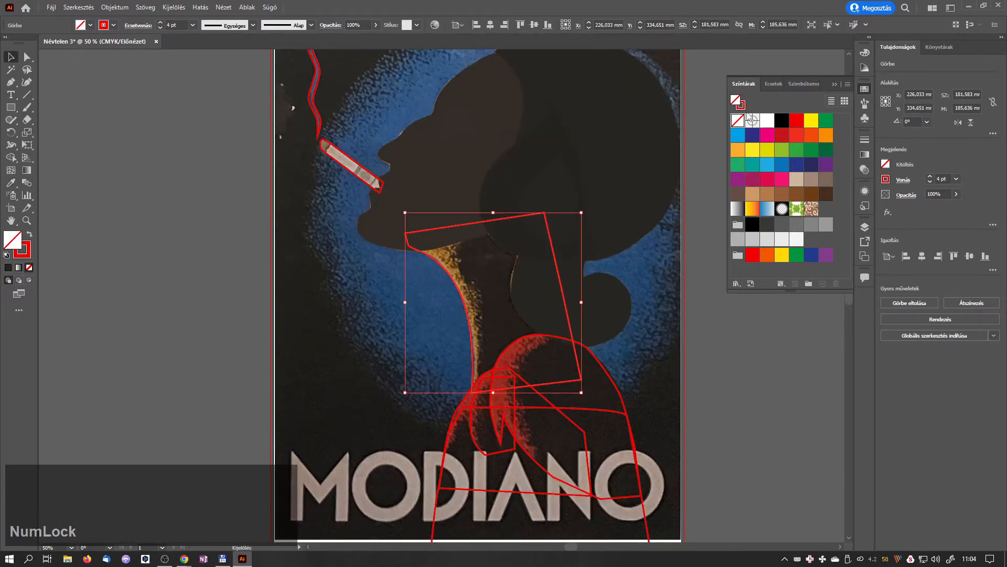
click(742, 106)
click(738, 121)
click(735, 99)
key(i)
click(546, 288)
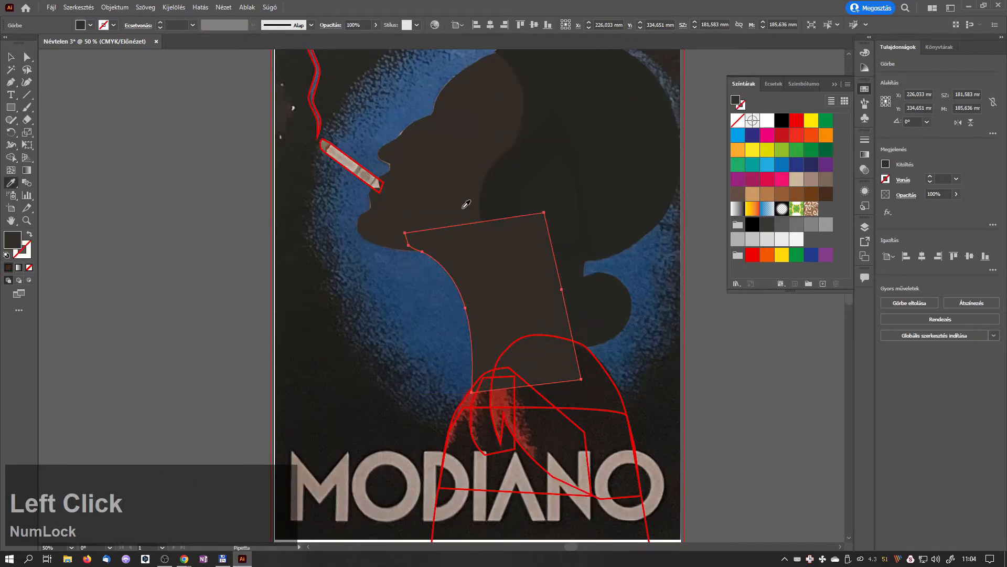
- Recolour the neck shape bright yellow and send it backward until it lies behind the hair shapes
click(752, 150)
click(10, 56)
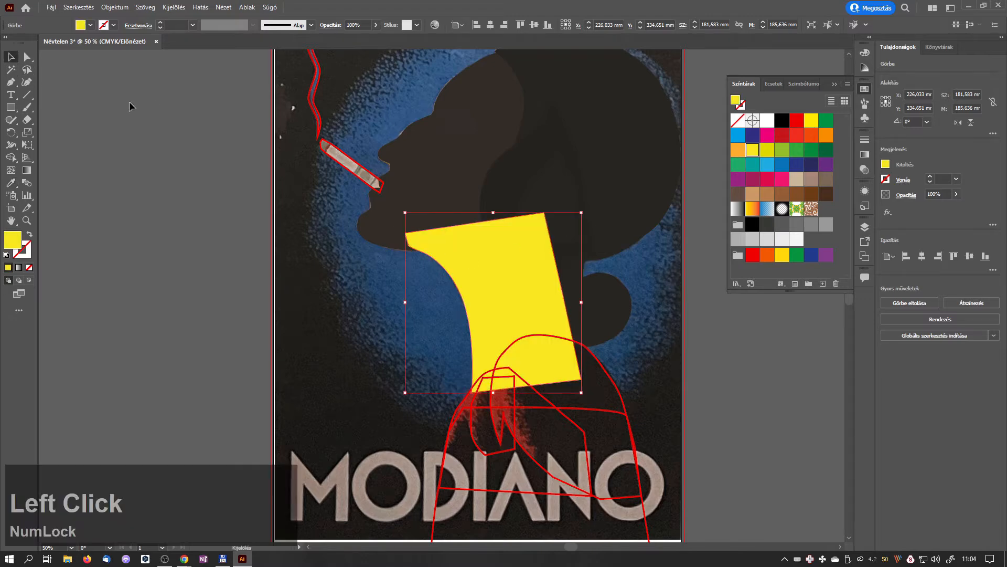
right_click(513, 284)
mouse_move(582, 498)
click(753, 521)
right_click(519, 282)
click(743, 520)
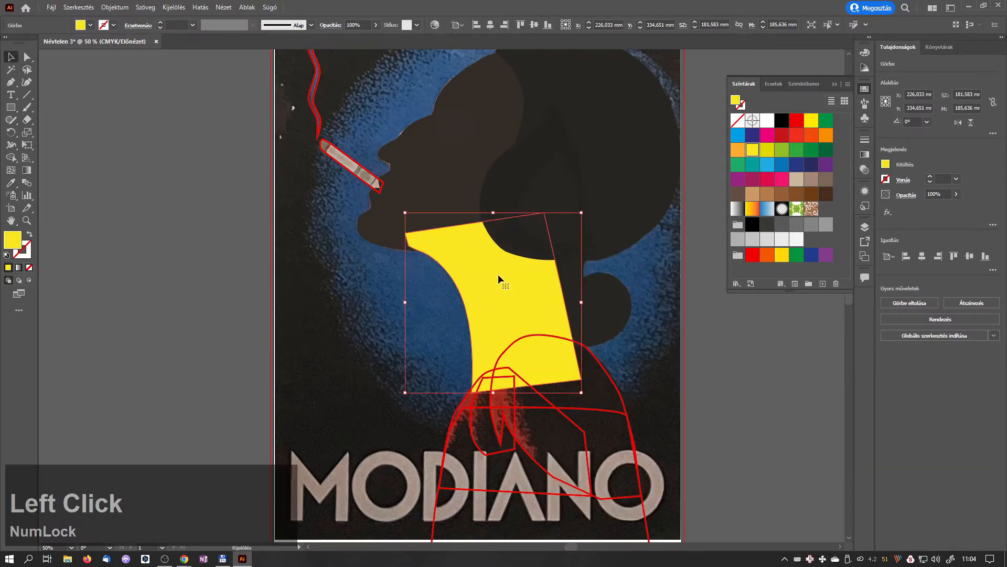
- Keep sending the neck shape backward until it lies behind both the bun and the face
right_click(497, 278)
click(723, 521)
right_click(513, 287)
click(736, 520)
right_click(488, 306)
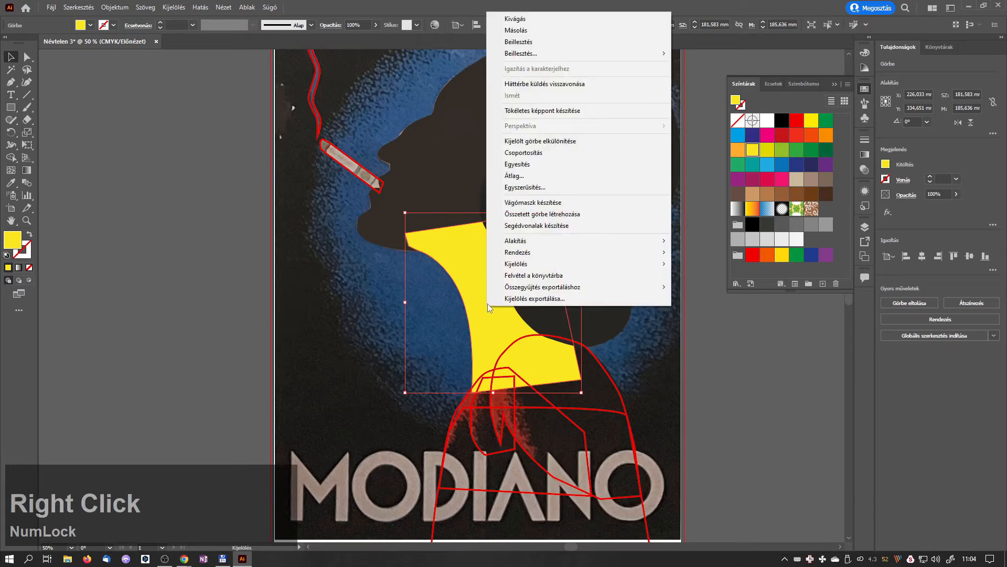
mouse_move(561, 251)
click(719, 276)
right_click(490, 260)
mouse_move(634, 499)
click(735, 522)
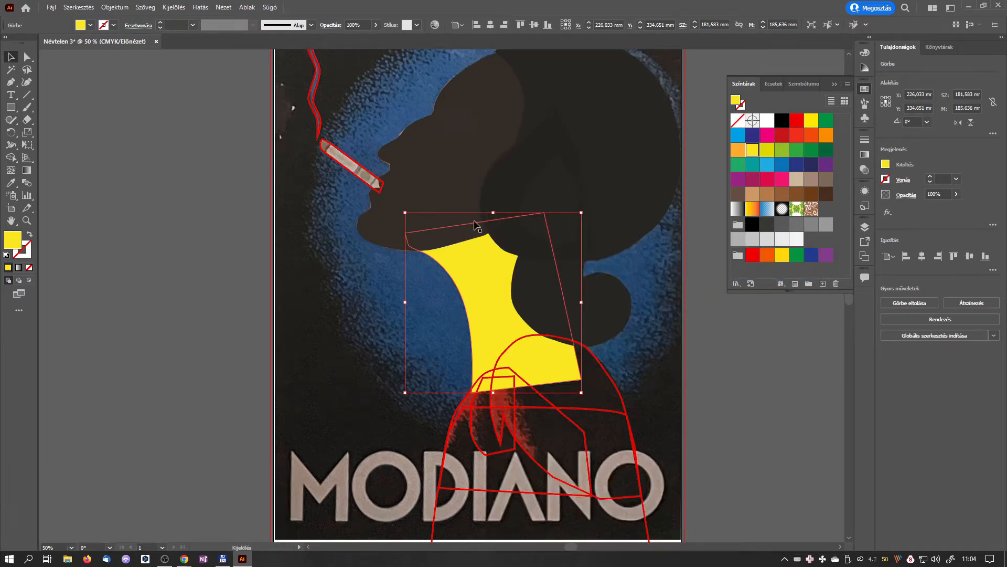
- Fill the neck shape with the dark brown sampled from the face using the Eyedropper
click(10, 183)
click(449, 220)
key(v)
- Fill the lower torso shape at the bottom of the poster with yellow
scroll(713, 349, down, 3)
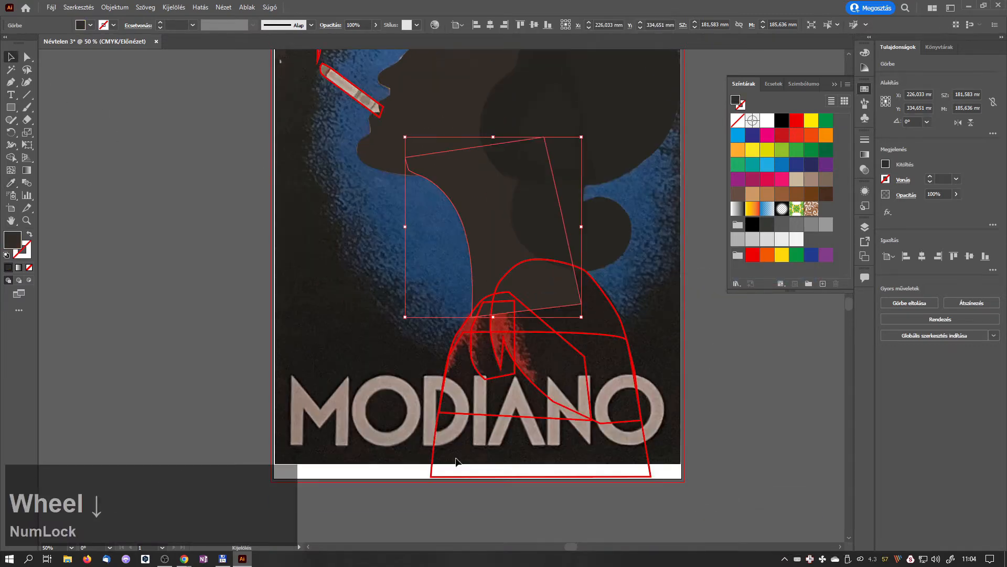
click(437, 441)
click(767, 150)
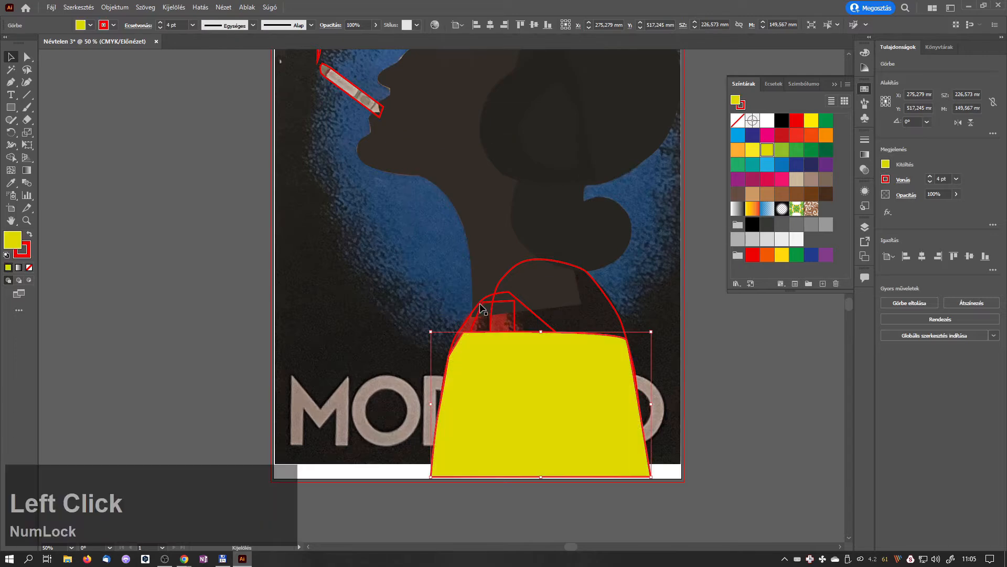
- Fill the rounded shoulder shape with red and bring it to the front of the stack
click(478, 304)
click(615, 312)
click(796, 120)
right_click(565, 302)
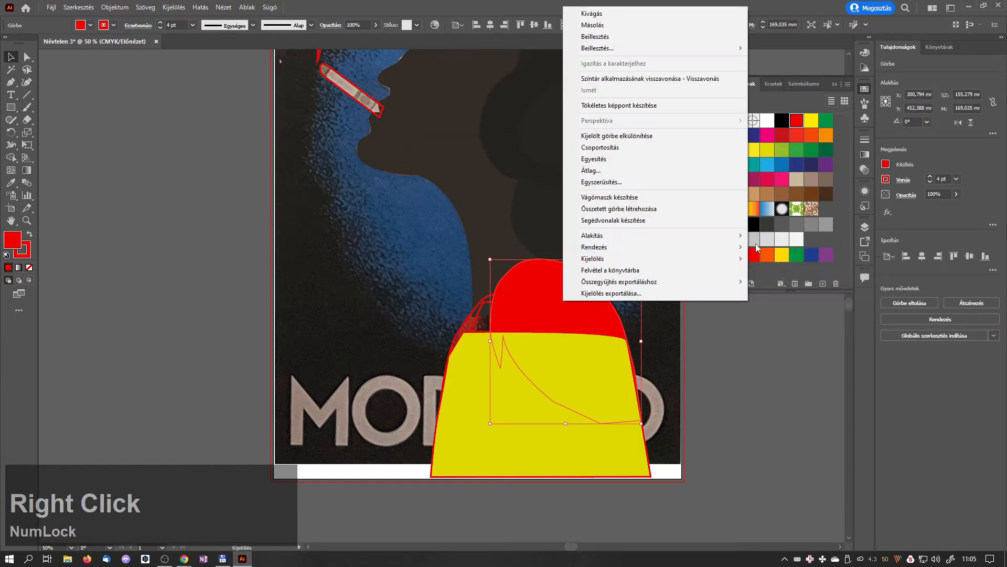
mouse_move(735, 247)
click(786, 250)
- Fill the small hand shape light blue and the arm shape dark blue, and bring both to the front
click(476, 322)
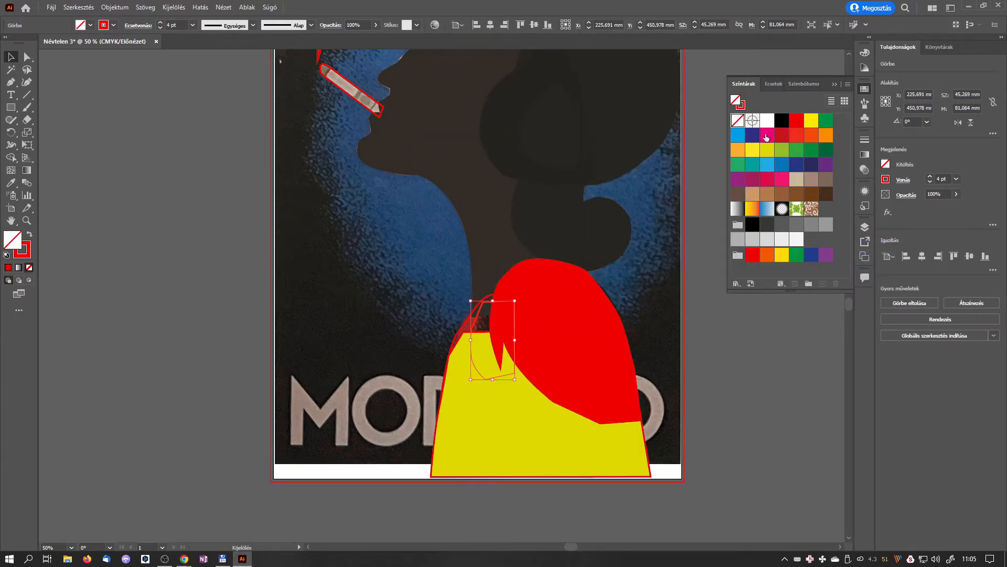
click(767, 164)
click(463, 324)
click(486, 327)
shift+click(469, 330)
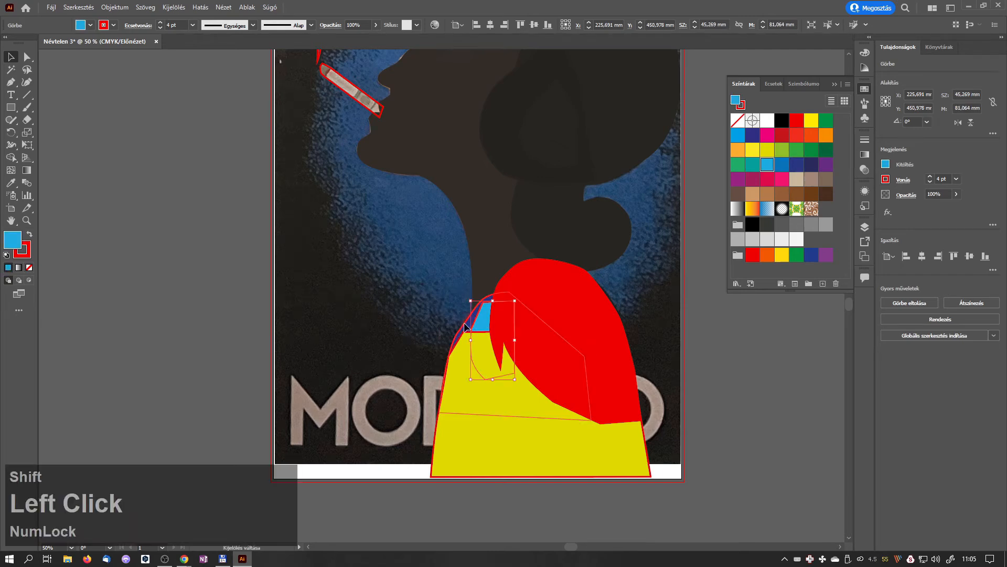
right_click(492, 332)
click(698, 268)
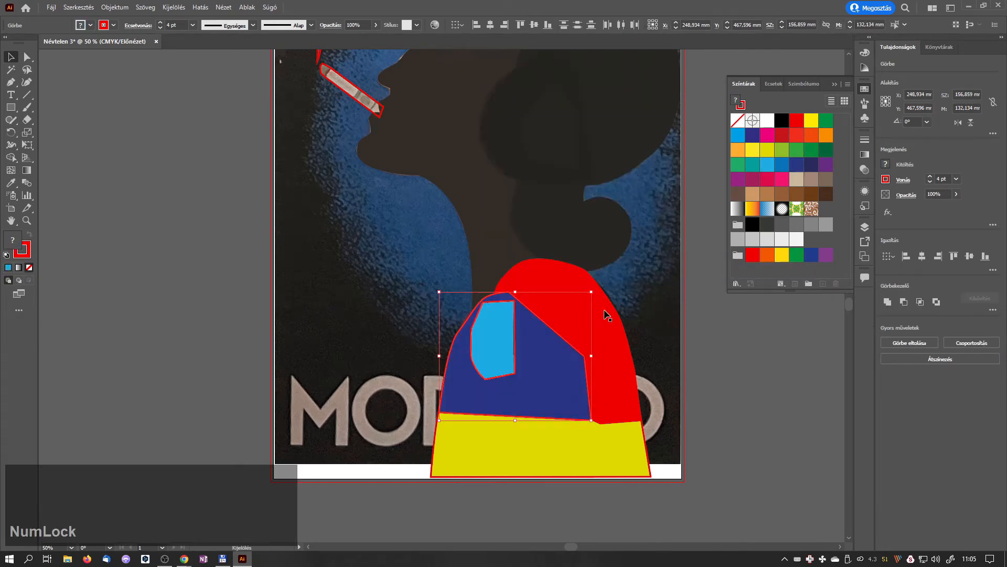
- Bring the red shoulder shape to the front, above the arm and hand shapes
click(606, 315)
right_click(606, 315)
mouse_move(683, 255)
click(808, 257)
- Fill the yellow torso shape with the near-black colour sampled from the poster background, undoing an accidental move first
scroll(725, 414, up, 1)
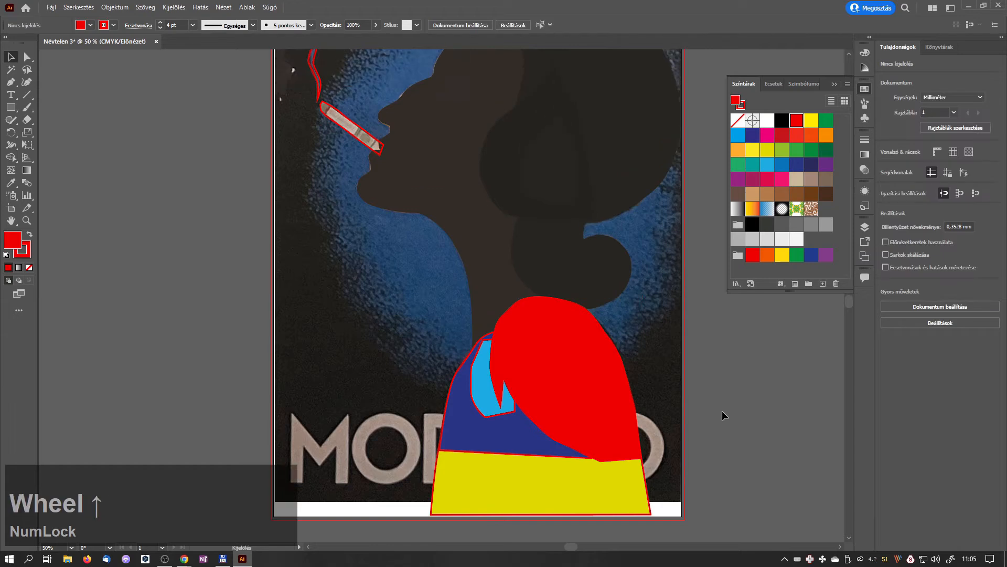
click(466, 481)
drag(466, 481, 506, 479)
key(ctrl+z)
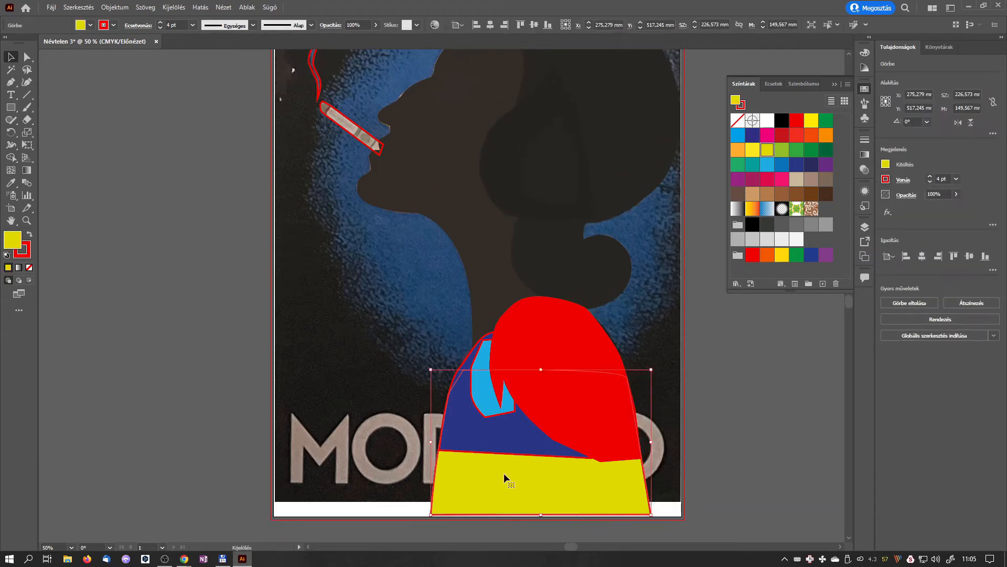
key(i)
click(391, 388)
- Fill the dark blue arm and light blue hand shapes with the near-black colour sampled from the torso
click(11, 57)
click(473, 431)
click(11, 183)
click(485, 473)
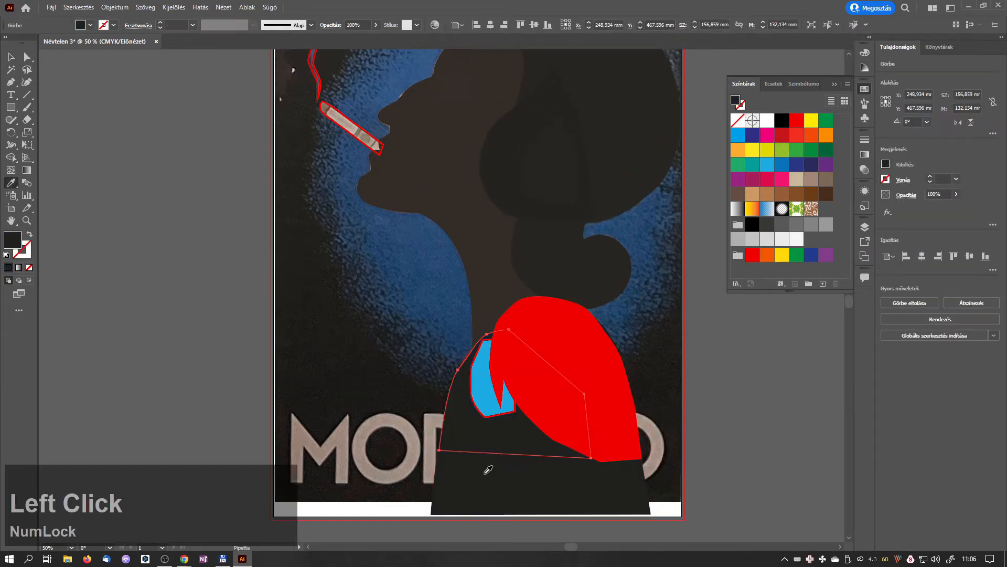
click(8, 58)
click(484, 399)
click(11, 183)
click(495, 458)
- Fill the red shoulder shape with the near-black colour sampled from the torso and deselect it
click(11, 57)
click(559, 399)
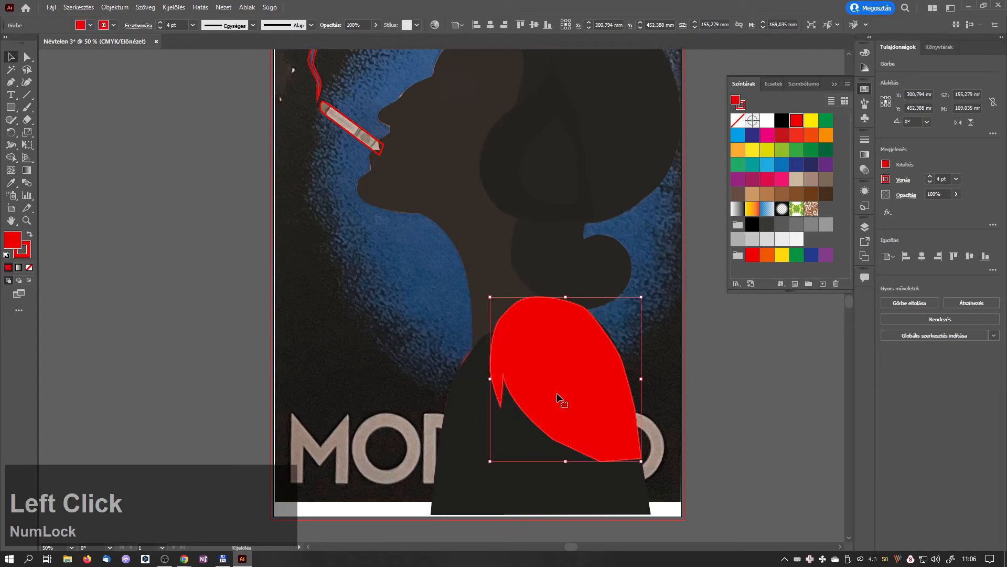
click(11, 183)
click(504, 464)
click(10, 57)
click(184, 183)
- Fill the smoke shape with the grey-blue sampled from the smoke in the poster image
scroll(428, 358, up, 3)
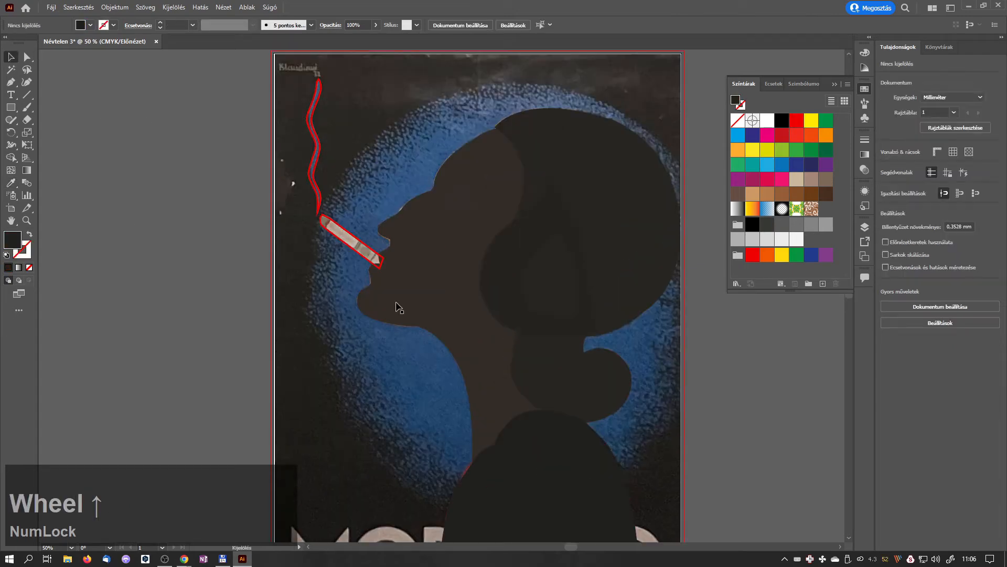
click(310, 174)
scroll(317, 206, up, 5)
key(i)
click(328, 140)
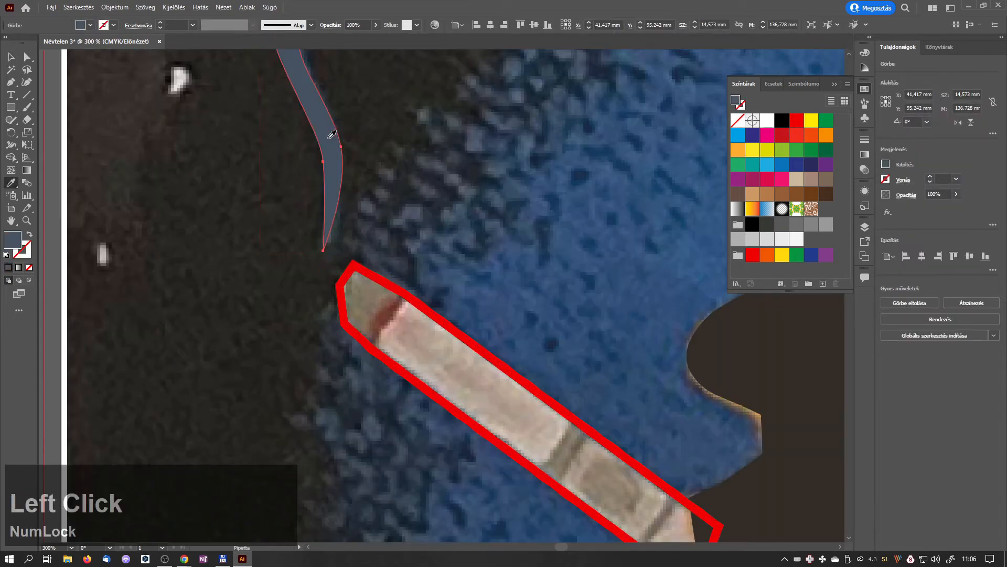
- Fill the cigarette shape with the beige sampled from the cigarette in the poster image
scroll(324, 229, down, 4)
scroll(328, 225, down, 2)
scroll(336, 226, up, 6)
key(v)
click(367, 254)
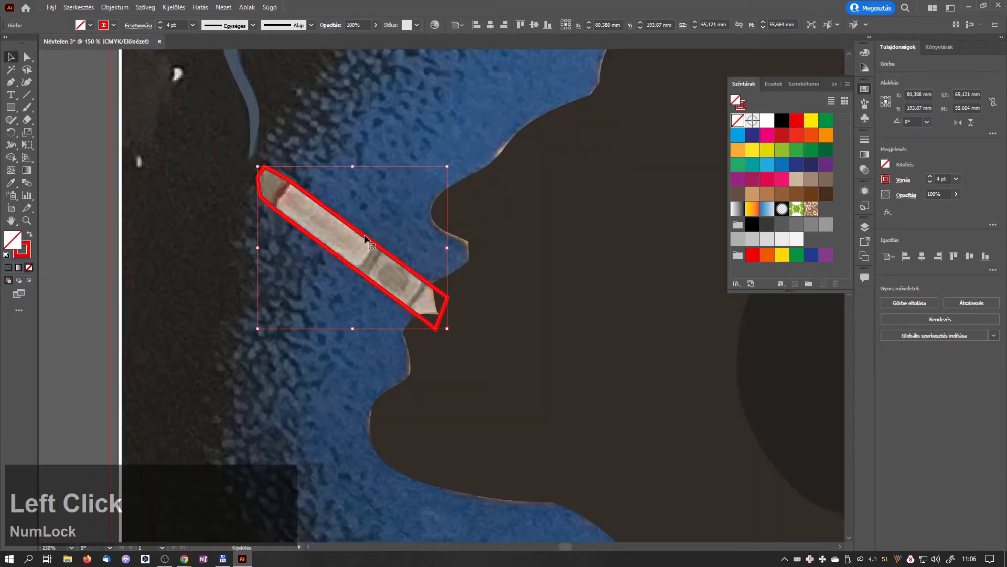
key(i)
click(357, 239)
click(10, 57)
- Move the cigarette path below the face and above the neck in the layer order, and deselect it
click(865, 226)
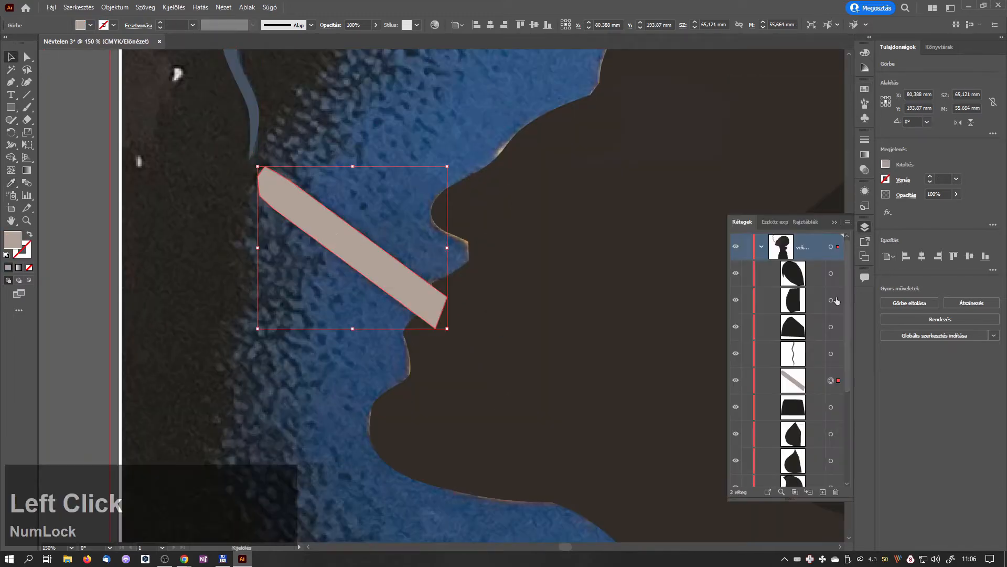
drag(847, 303, 850, 372)
drag(792, 262, 793, 341)
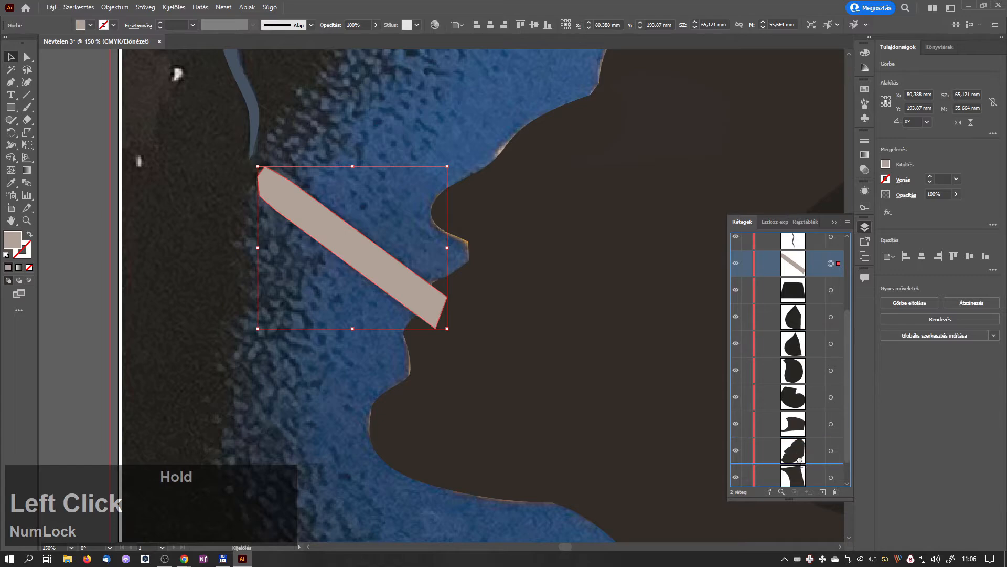
drag(799, 460, 799, 461)
scroll(555, 302, down, 3)
key(space)
drag(556, 301, 388, 264)
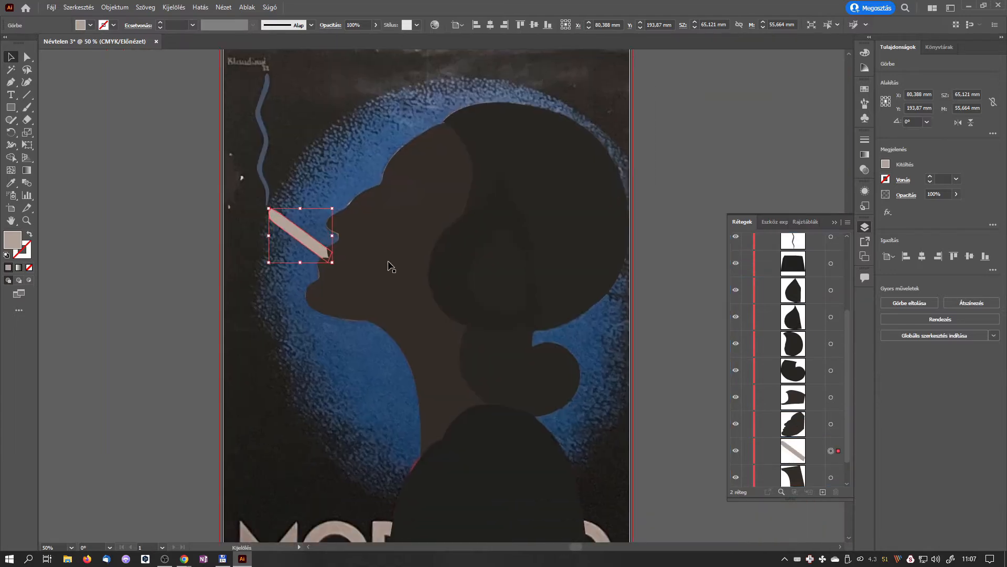
scroll(389, 263, down, 1)
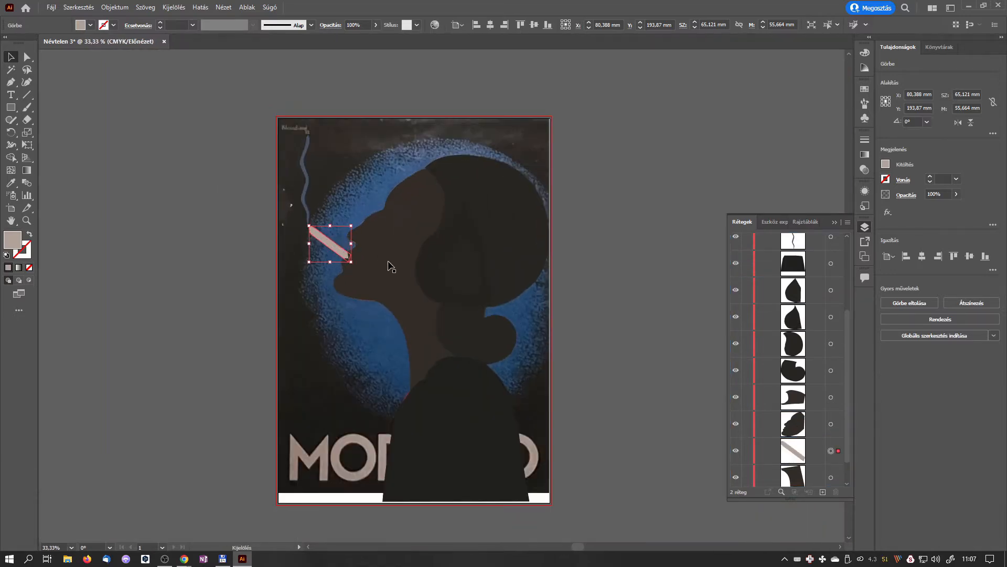
click(218, 315)
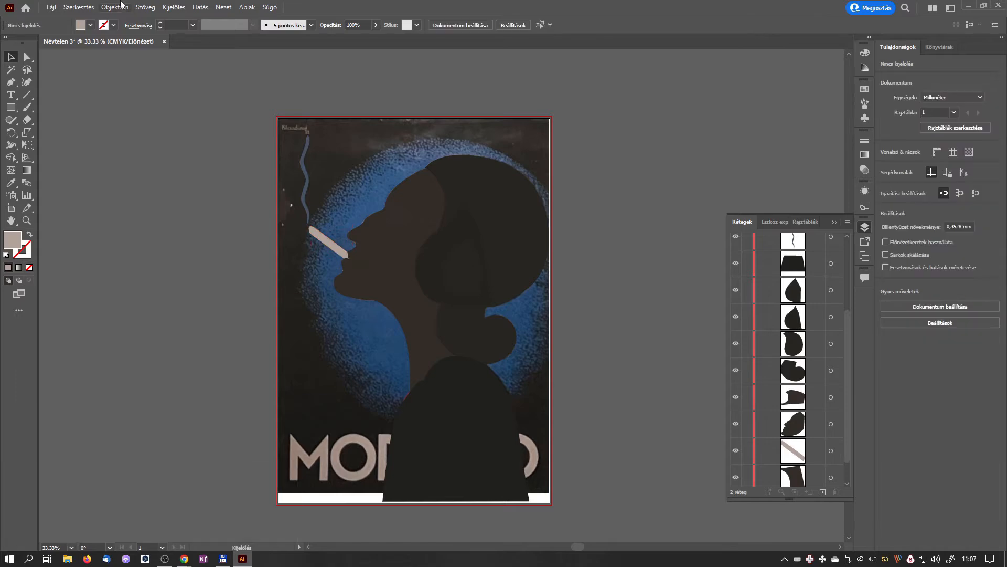
- Begin saving a copy on the computer and browse to LUNA (G:) > 0_2022_REFI > Tananyaghoz > ART_DECO > 03_video
click(51, 7)
click(97, 115)
click(508, 404)
click(92, 27)
scroll(209, 151, down, 4)
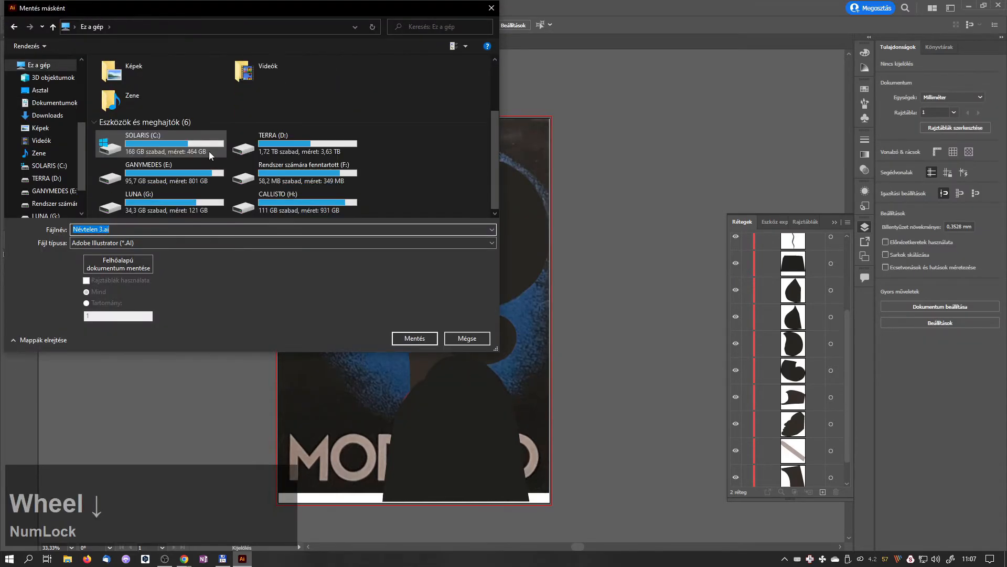
double_click(163, 198)
double_click(137, 78)
double_click(148, 153)
double_click(134, 89)
double_click(131, 110)
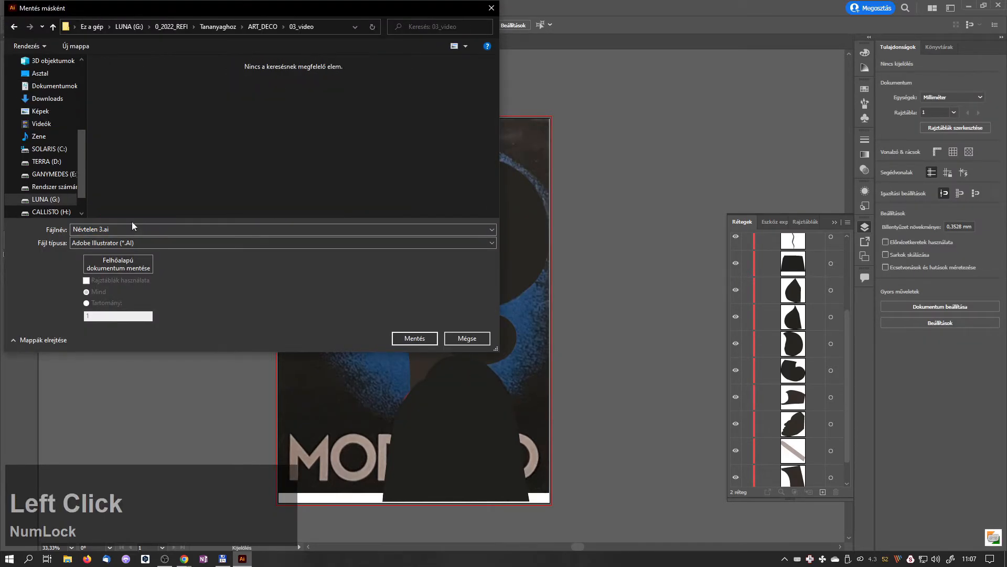
- Name the file modiano and save it as an Adobe Illustrator (.AI) document
click(124, 229)
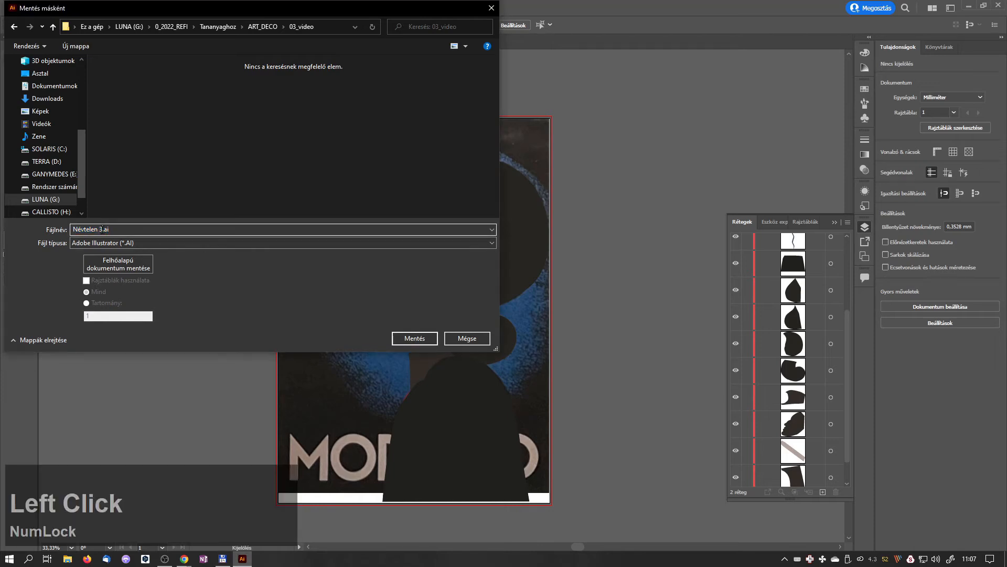
text(modiano)
click(415, 338)
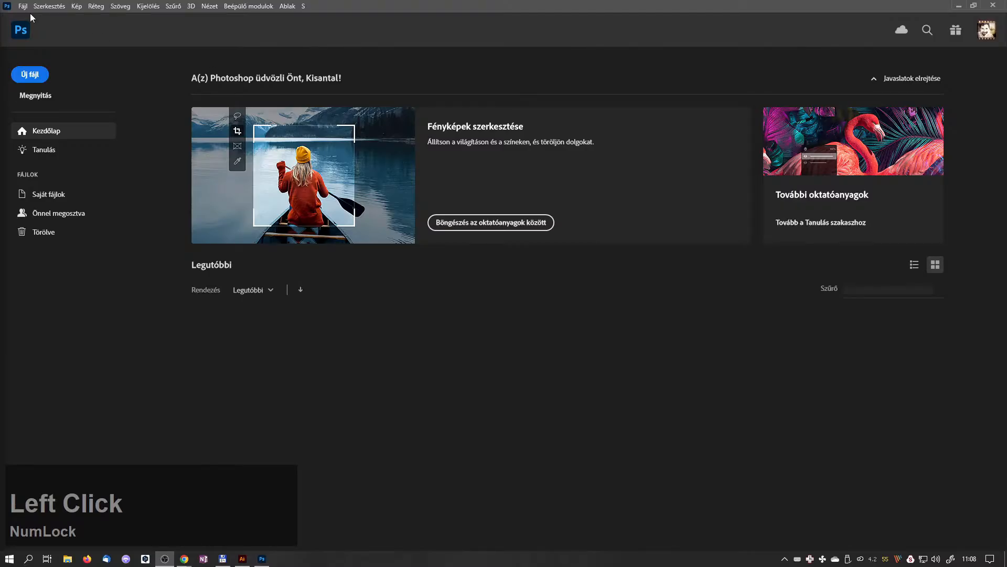
- Start a new document in Photoshop from the A3 print preset
click(23, 7)
click(30, 19)
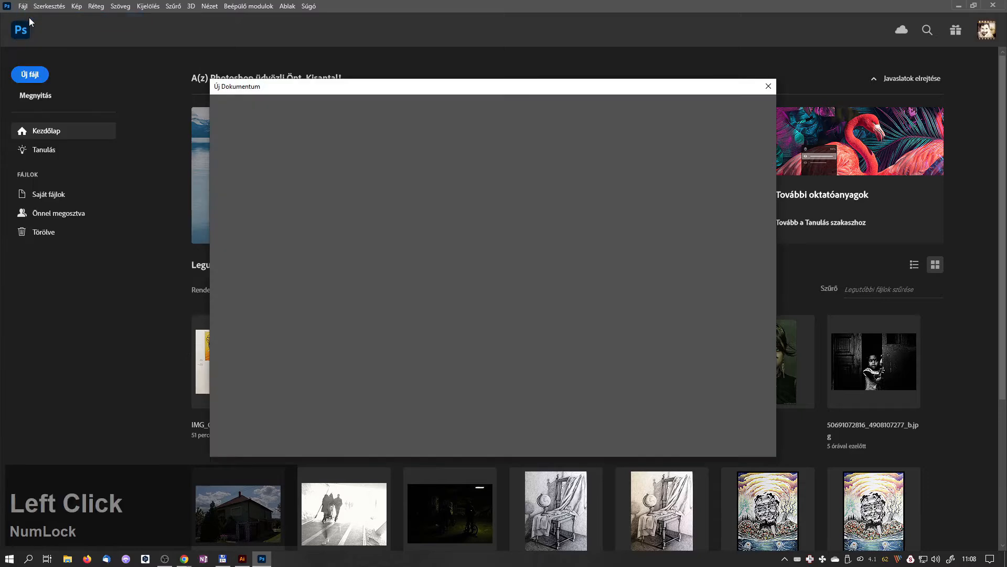
click(381, 109)
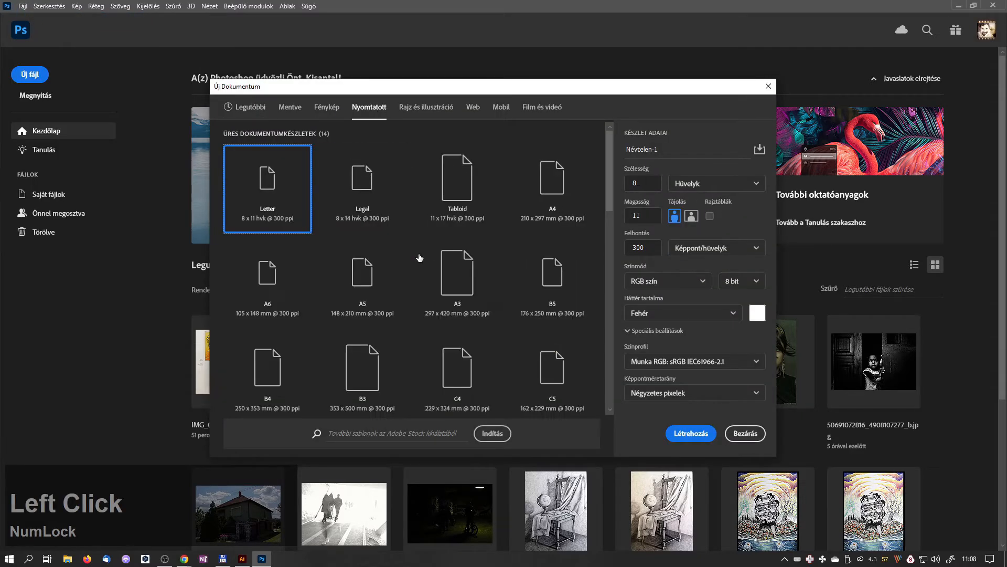
click(463, 281)
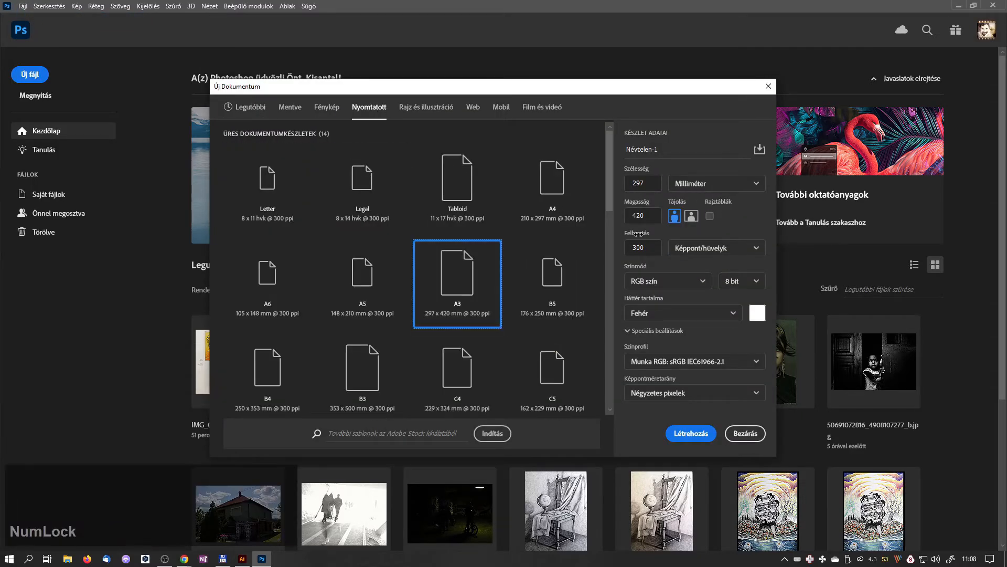
- Set the new document's size to 420 mm wide and 594 mm high
click(691, 217)
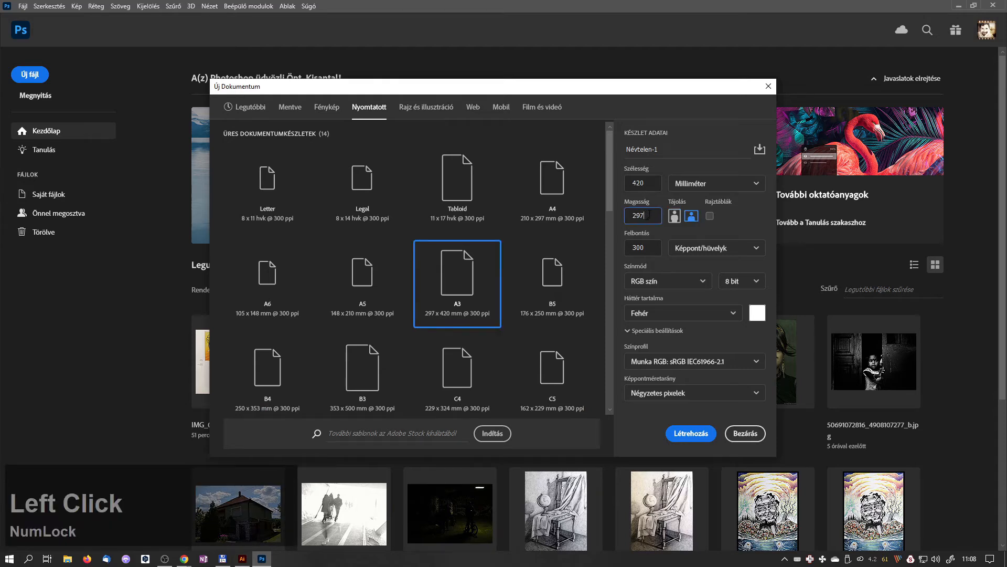
key(BackSpace)
key(BackSpace)
key(BackSpace)
text(594)
click(647, 183)
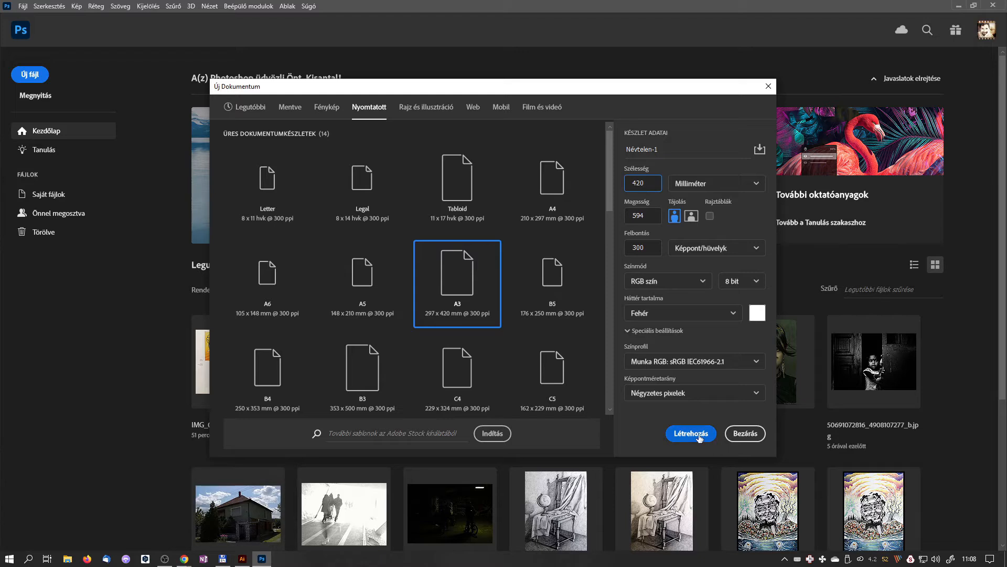
- Set the colour mode to CMYK with the working Coated FOGRA39 profile and create the document
click(668, 281)
click(661, 355)
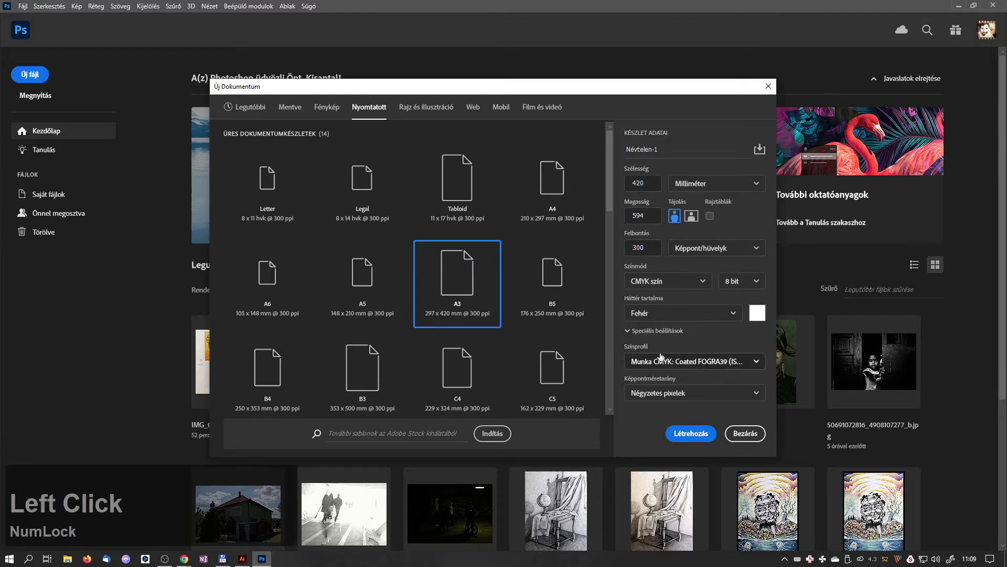
click(707, 355)
click(735, 407)
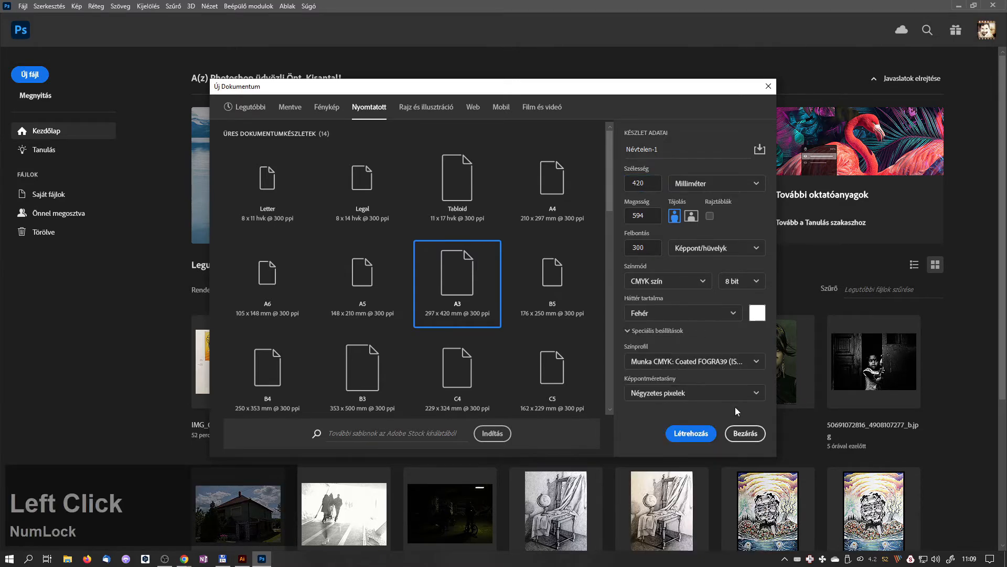
click(691, 433)
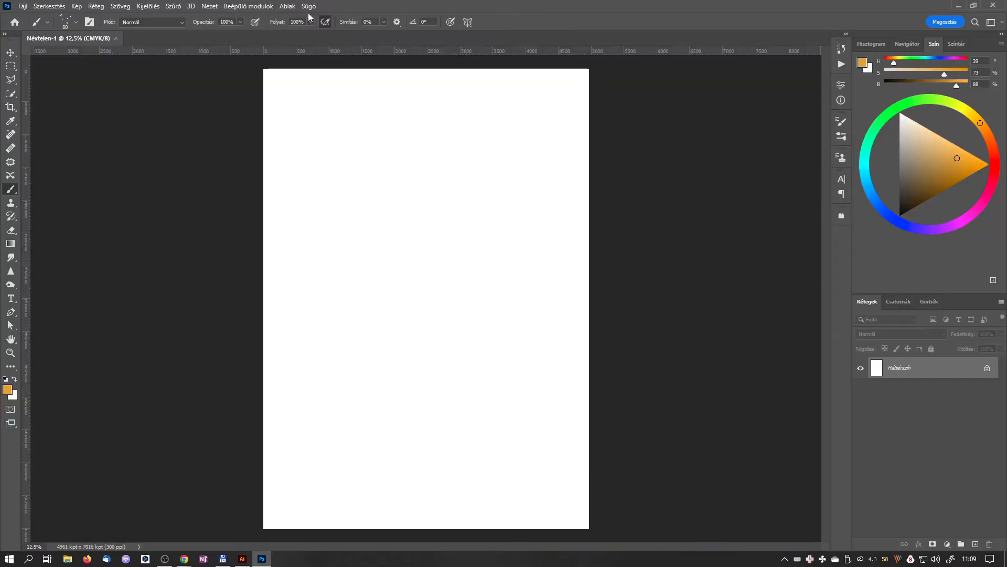
- Arrange the Illustrator and Photoshop windows side by side, collapse their panels and bring the whole poster into view
drag(311, 6, 1006, 181)
click(162, 269)
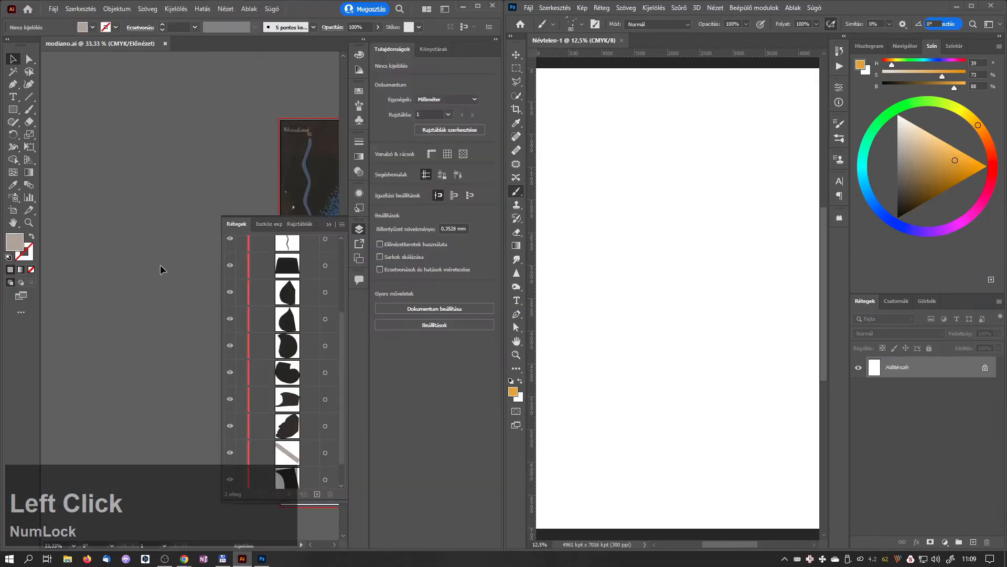
click(494, 40)
click(440, 224)
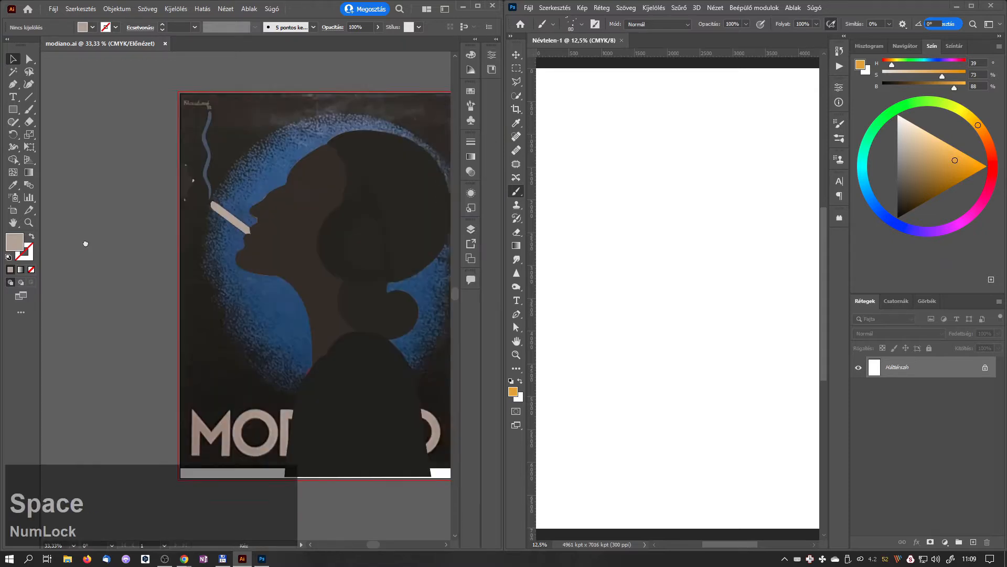
click(999, 37)
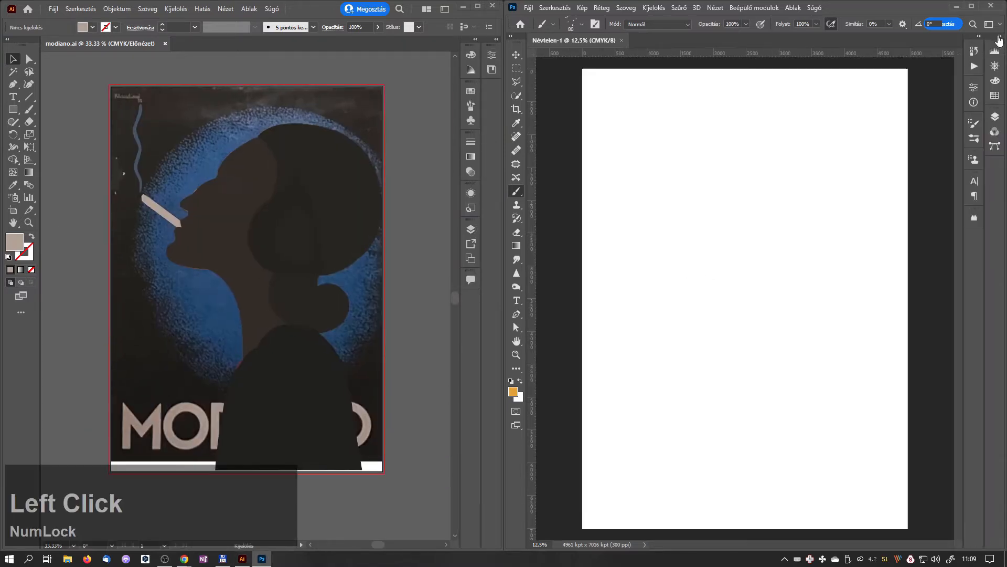
- Select all the vector shapes of the figure, including the cigarette and smoke, and copy them in Illustrator
click(95, 90)
drag(64, 99, 426, 470)
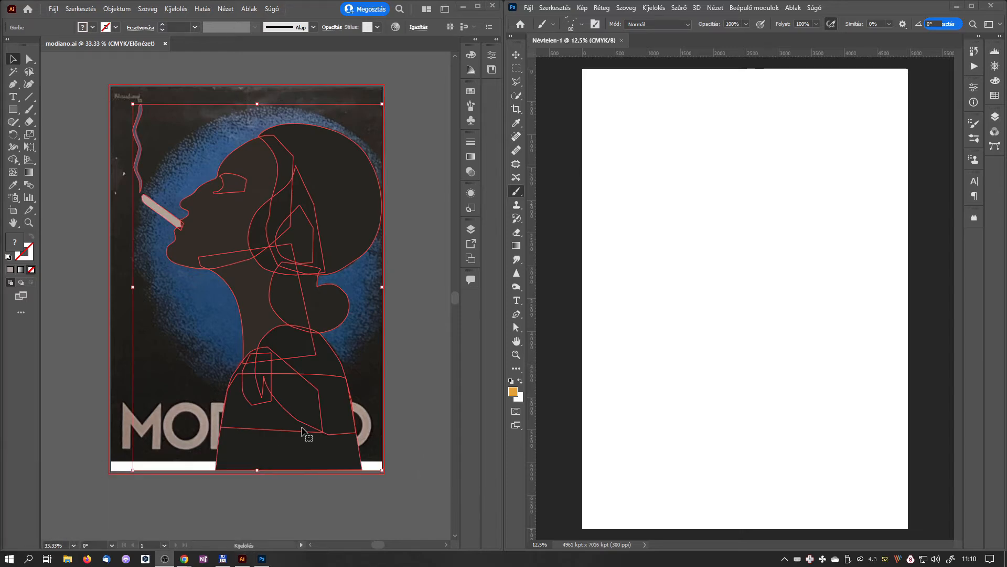
key(ctrl)
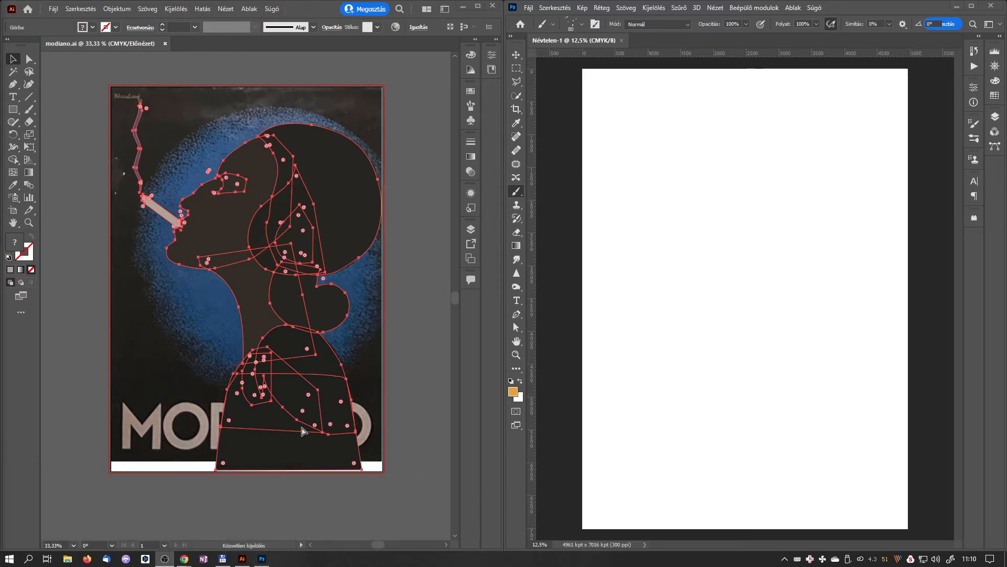
click(81, 9)
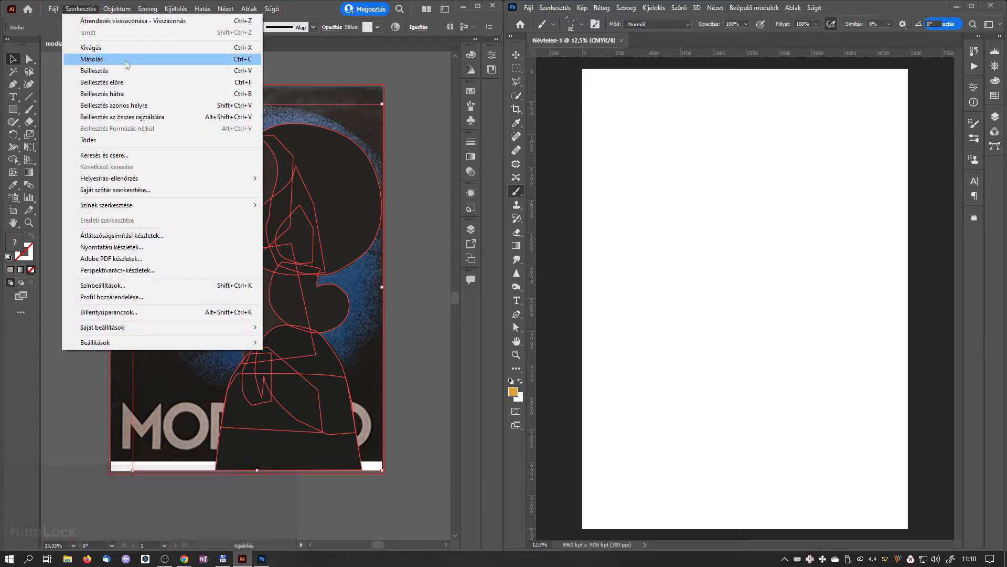
click(92, 58)
- Switch to Photoshop and paste the copied figure into the blank document as layers (Rétegek)
click(564, 11)
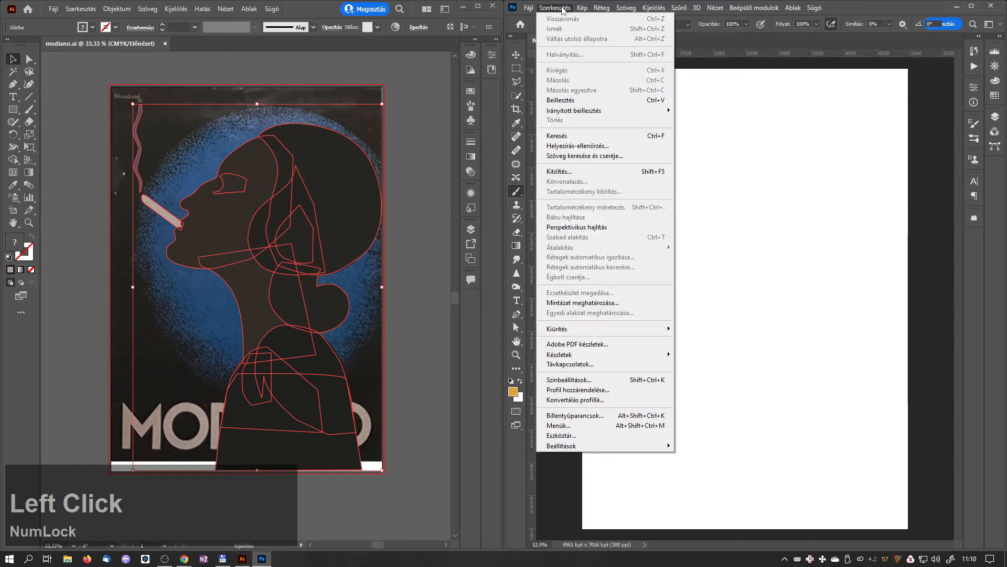
click(573, 99)
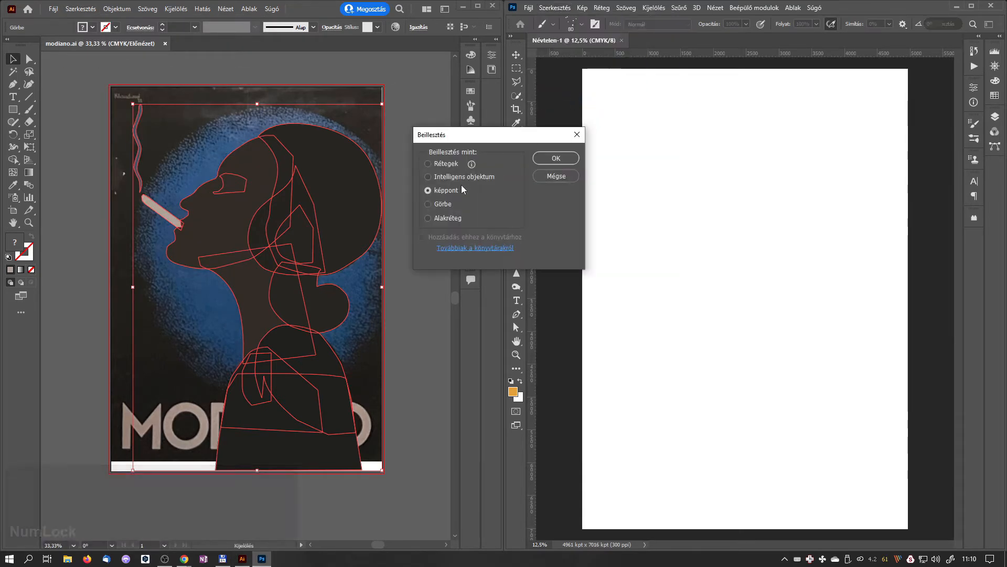
click(427, 163)
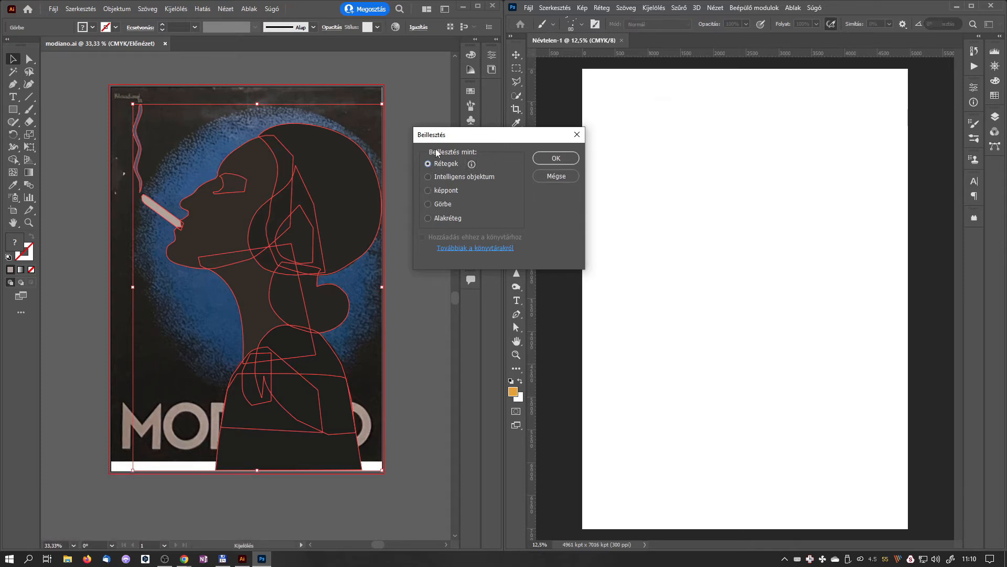
click(472, 164)
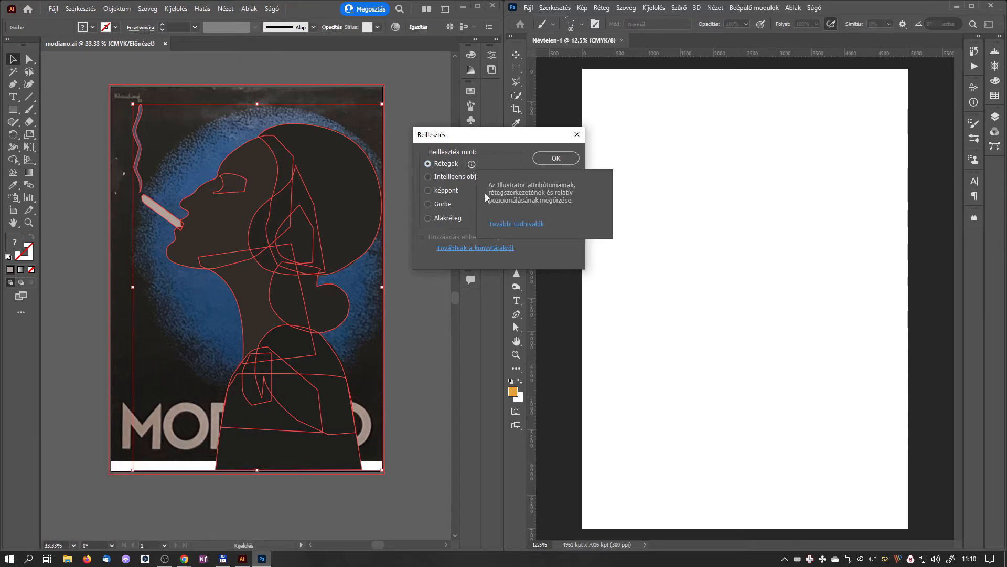
click(559, 158)
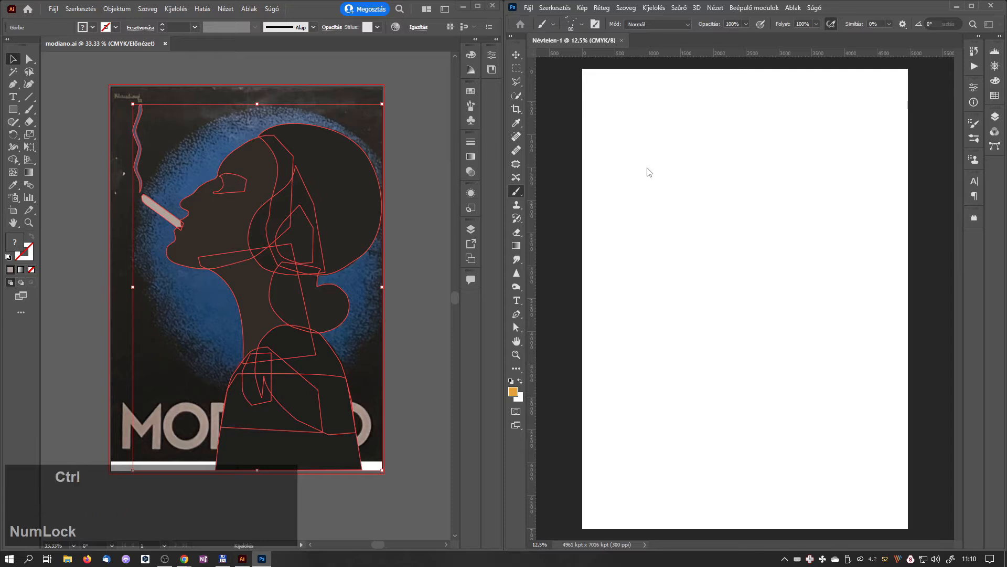
key(ctrl+v)
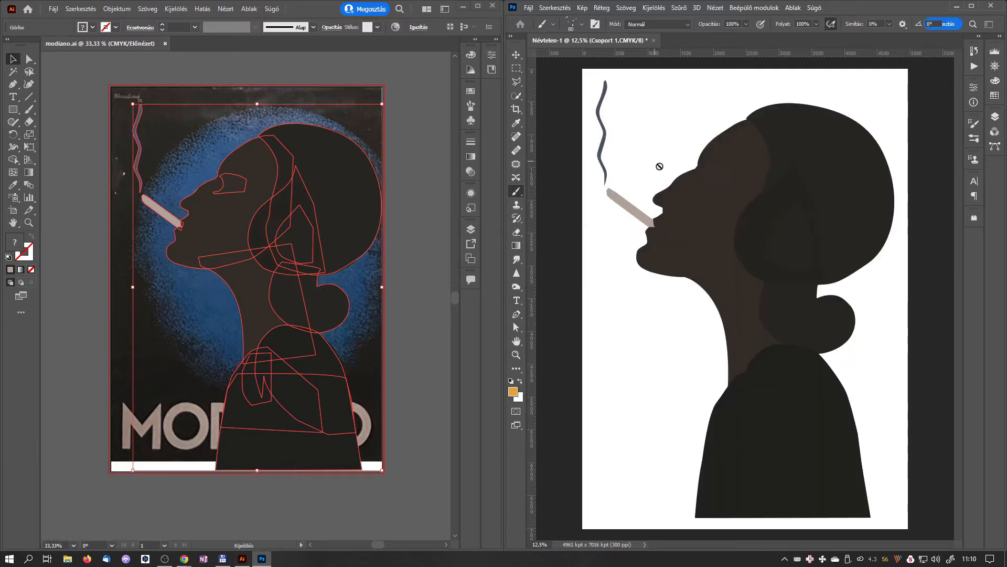
- Maximise the Photoshop window, expand the collapsed panels and enlarge the layer thumbnails
click(971, 5)
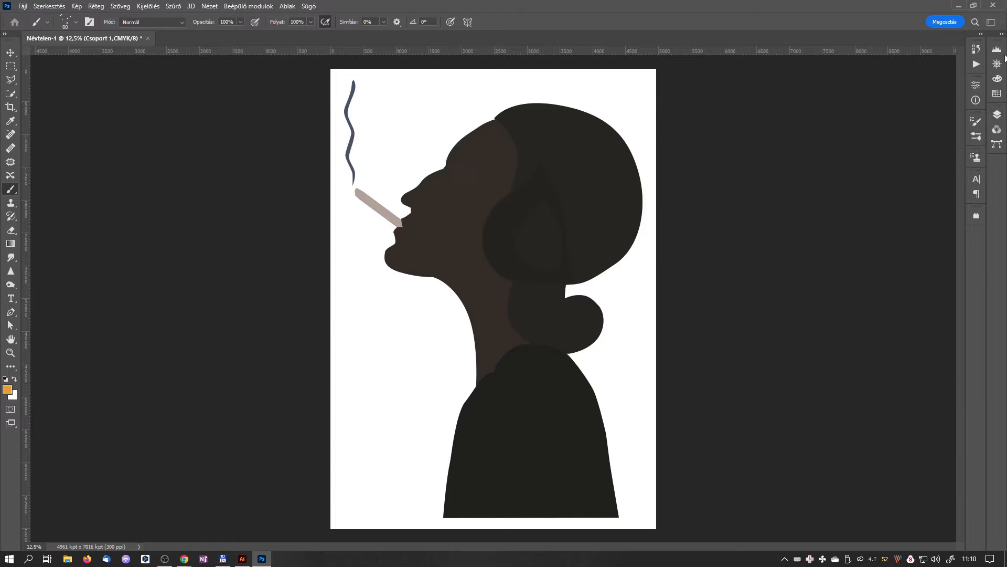
click(1002, 34)
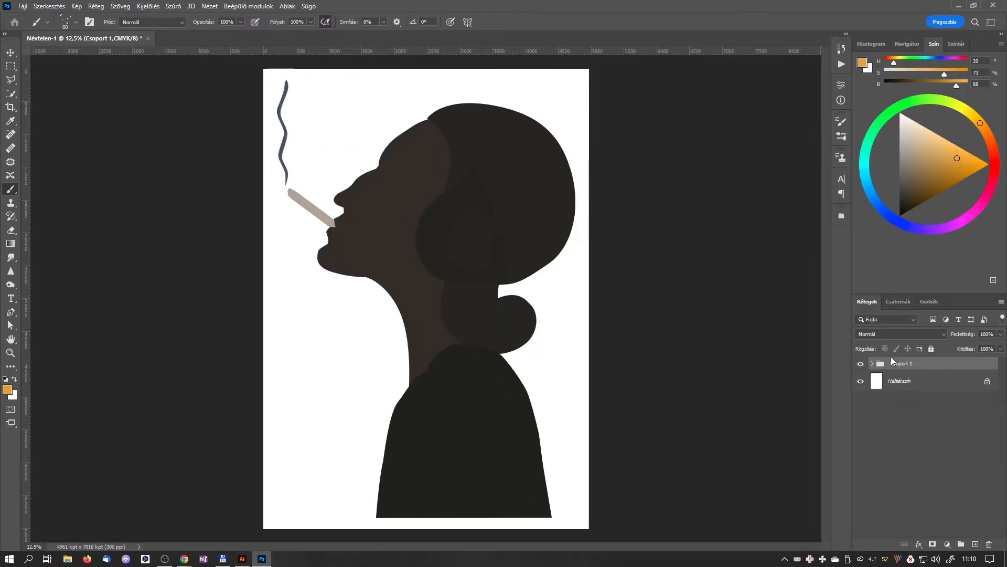
click(1001, 302)
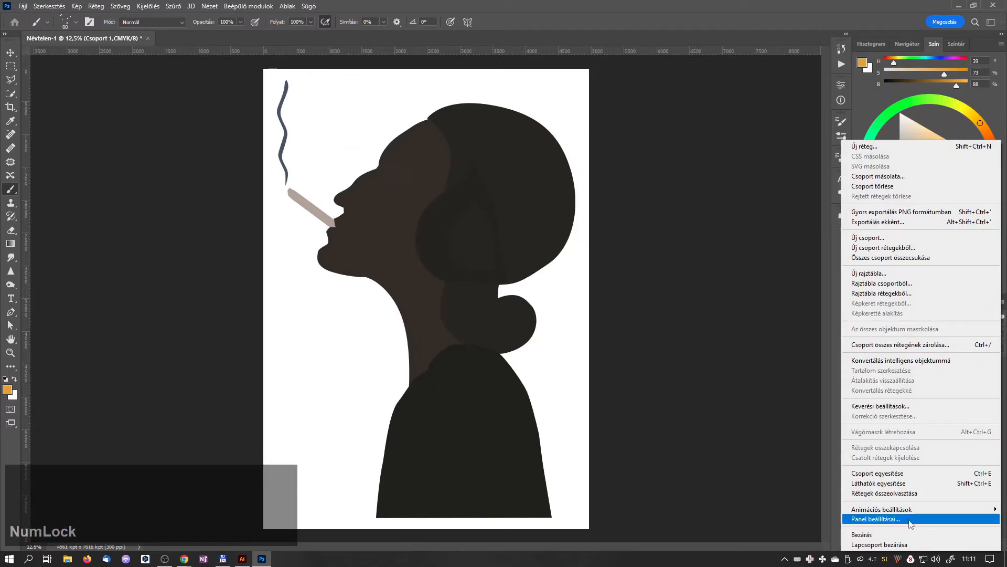
click(876, 519)
click(607, 111)
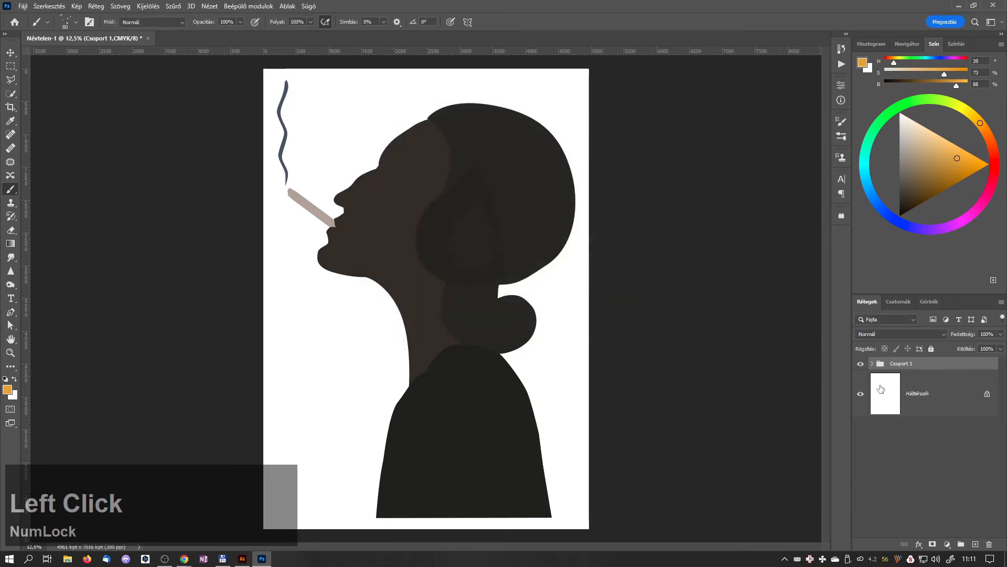
- Expand the pasted group and its vektor subgroup, and examine the lowest path layers by toggling their visibility
click(872, 364)
click(893, 377)
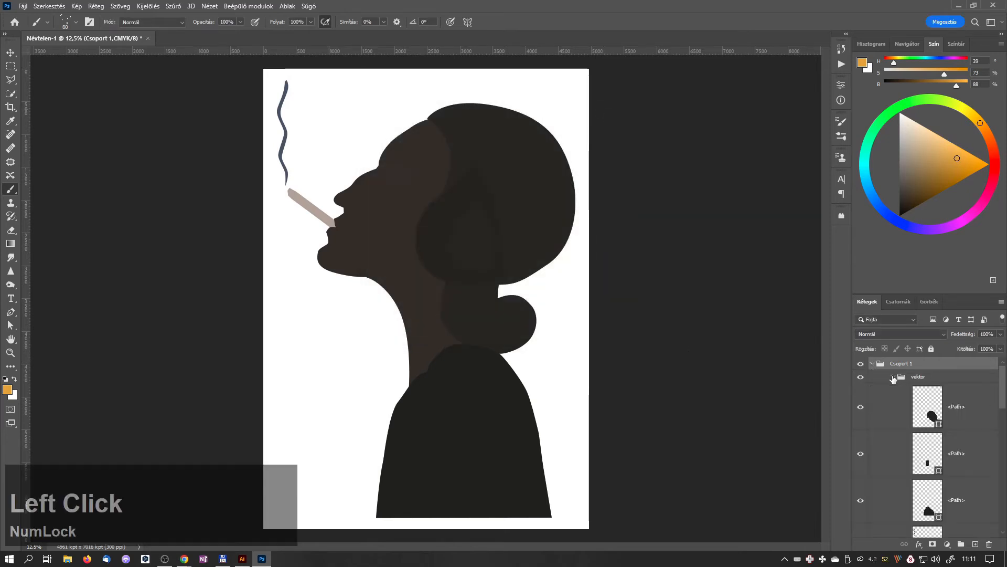
drag(1003, 396, 1003, 528)
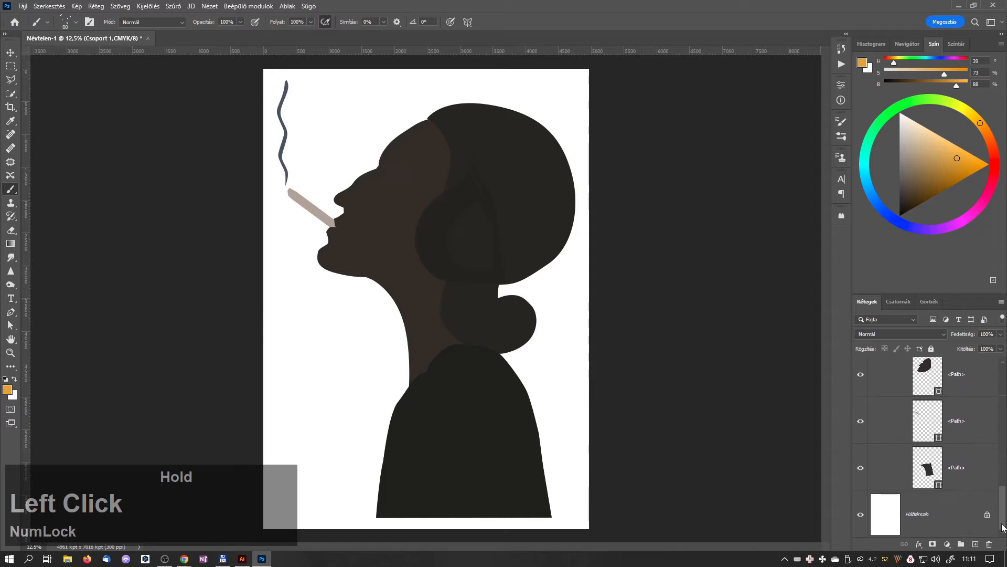
click(861, 469)
click(860, 468)
click(860, 374)
click(860, 374)
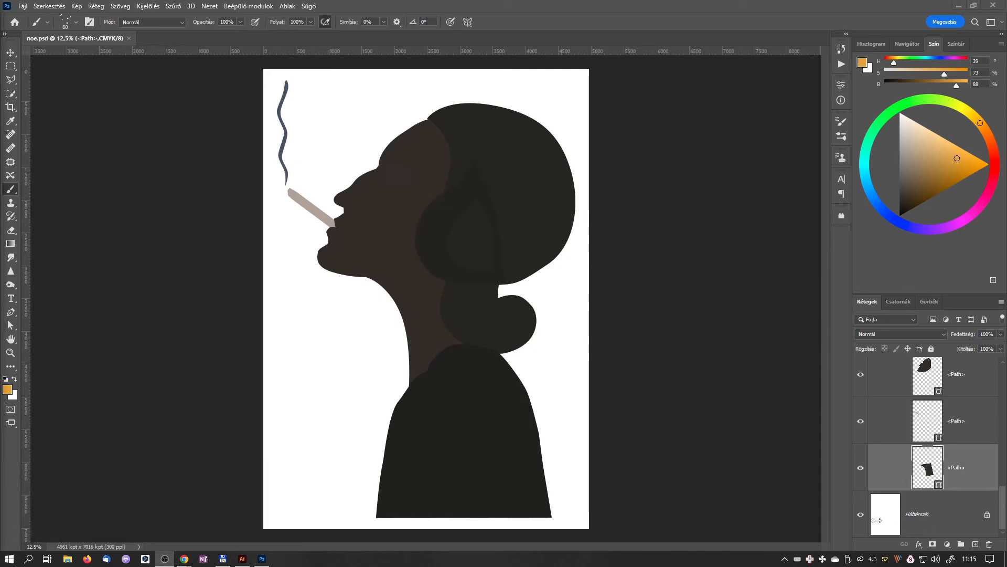
- Place the MODIANO poster image directly above the background layer, scaled to 63.72%, in the lower-left part of the canvas as a reference
click(895, 528)
drag(0, 262, 73, 222)
drag(84, 328, 368, 348)
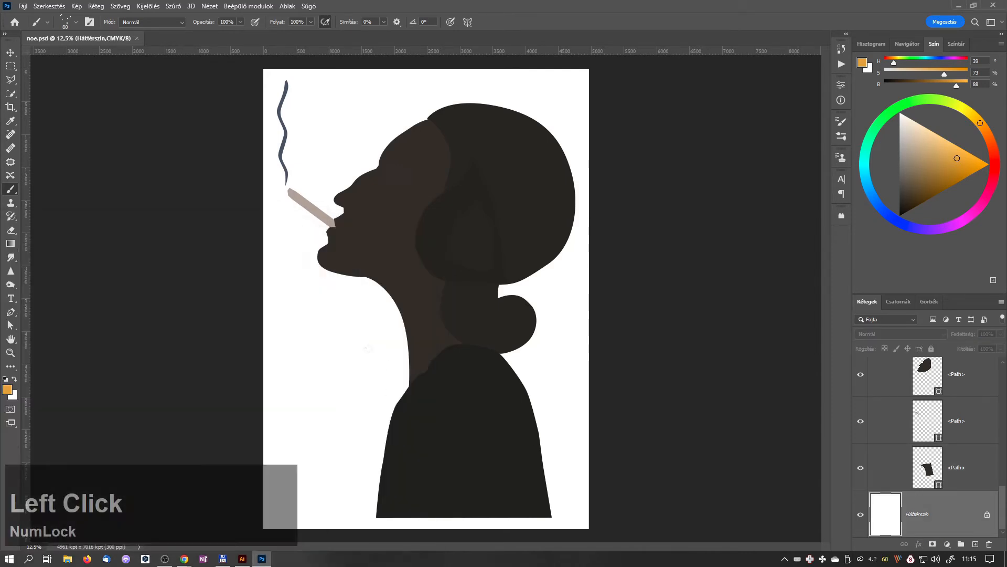
click(1002, 492)
drag(537, 143, 439, 281)
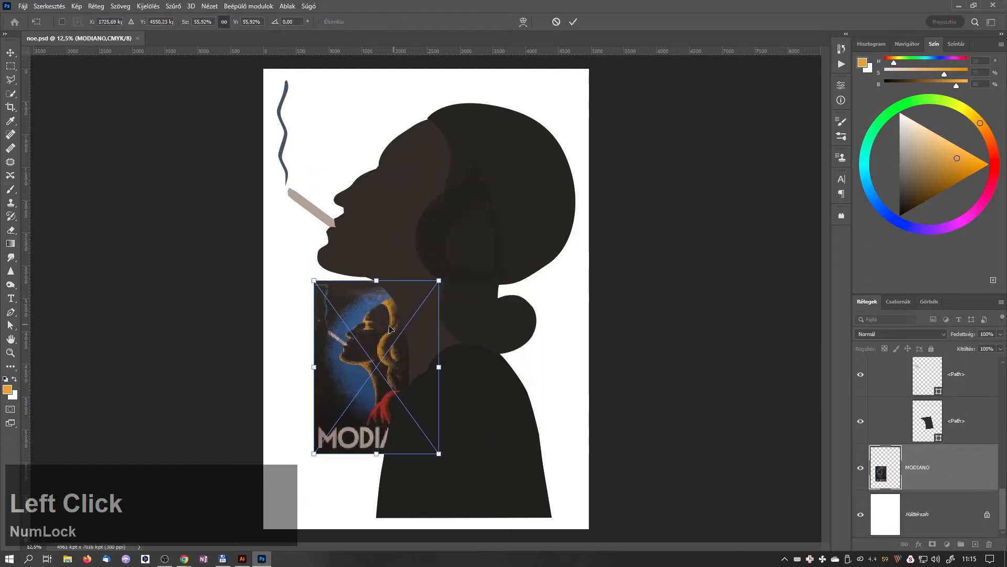
drag(379, 332, 333, 348)
drag(395, 297, 417, 288)
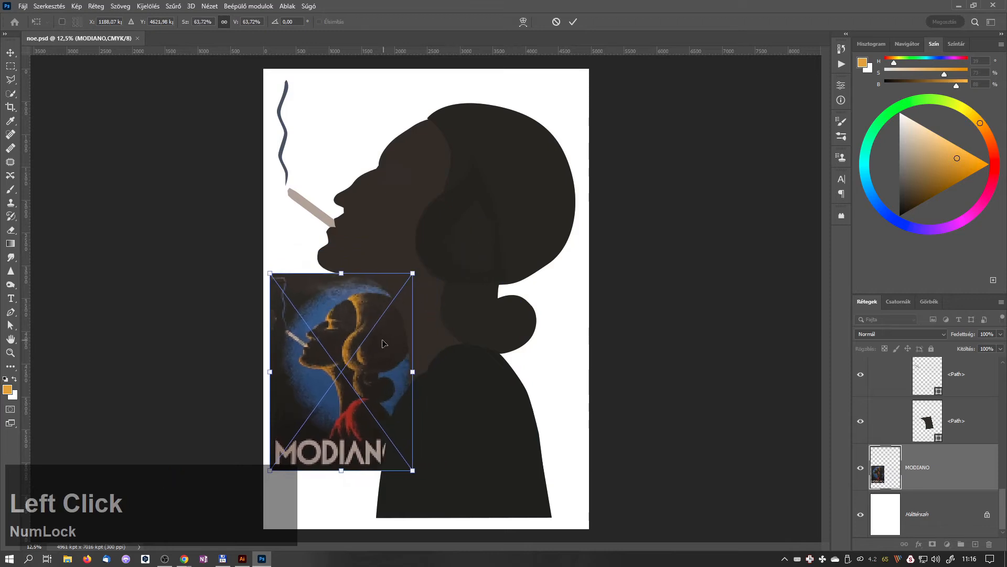
mouse_move(385, 343)
mouse_down()
mouse_move(389, 362)
mouse_move(384, 352)
mouse_up()
click(574, 21)
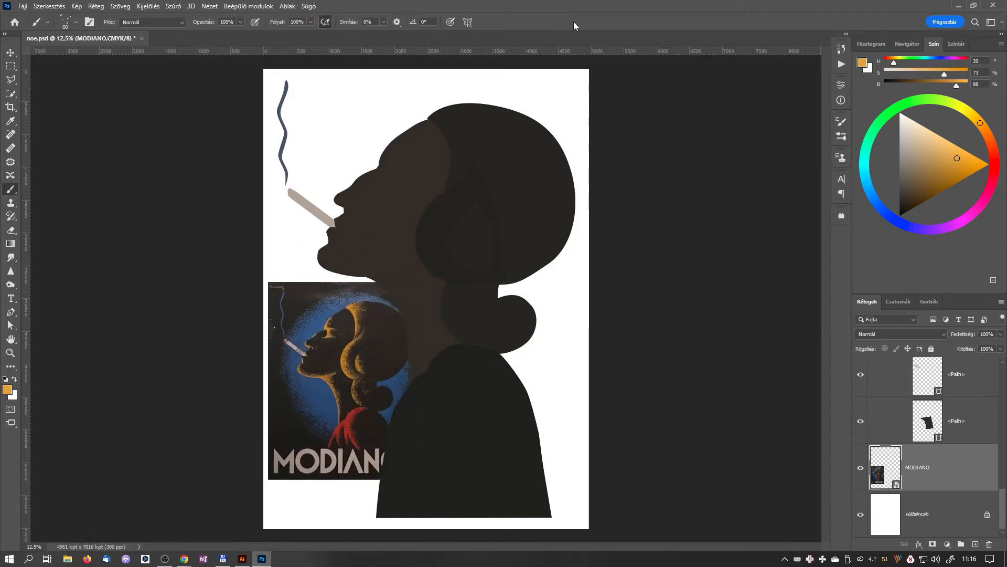
- Add a layer directly above the lowest path layer, the neck shape, and name it vágómaszk
click(408, 235)
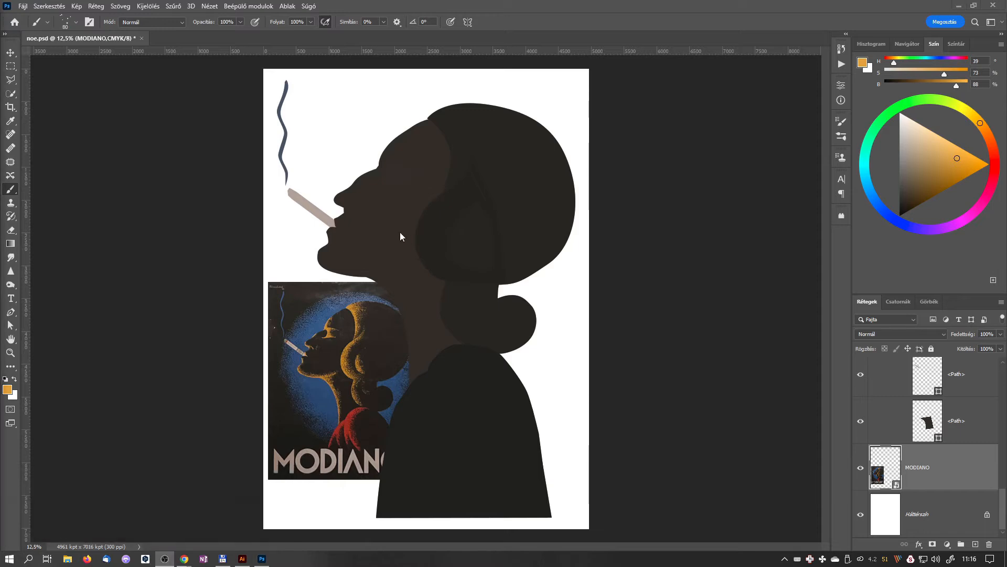
click(484, 325)
click(932, 424)
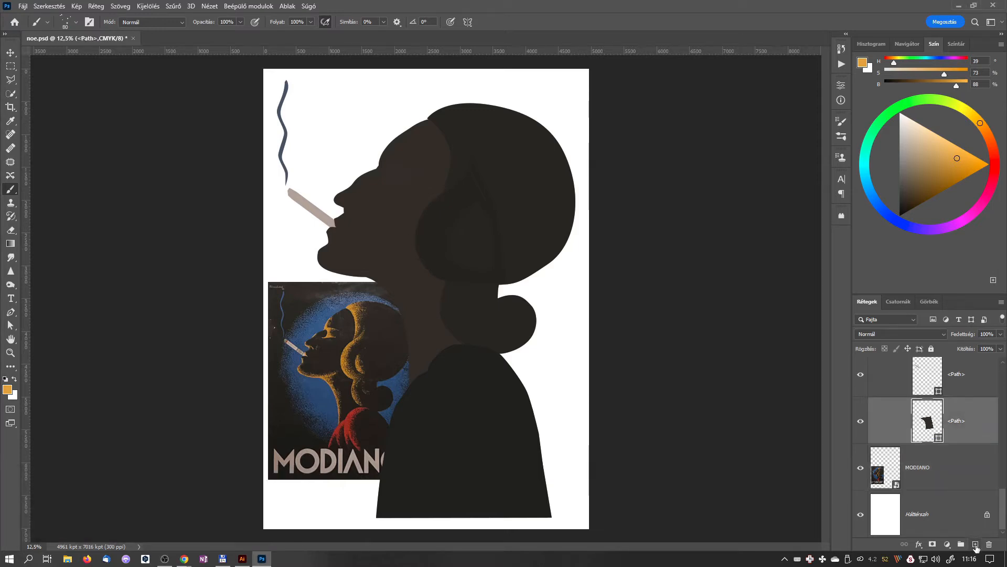
click(976, 545)
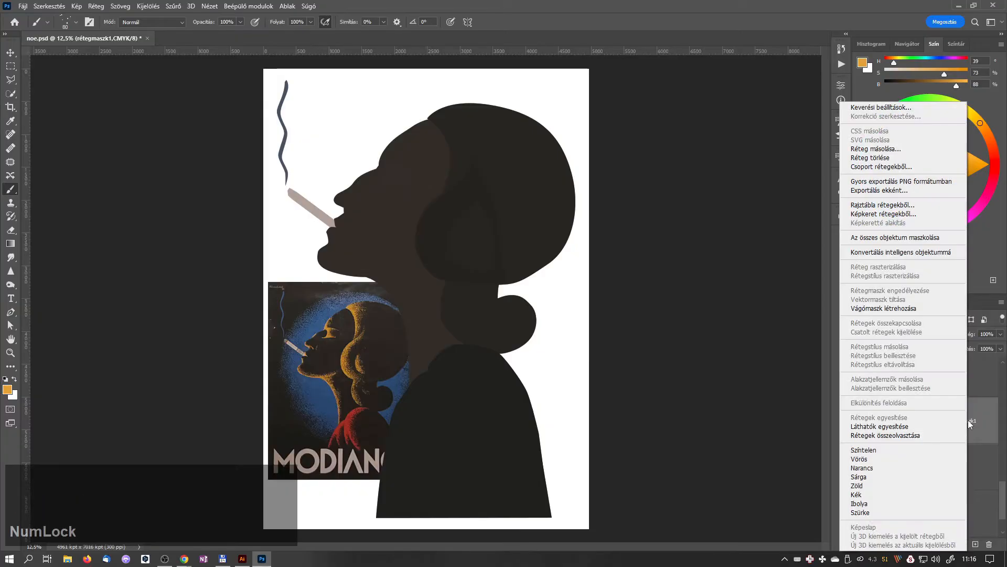
click(970, 422)
text(v)
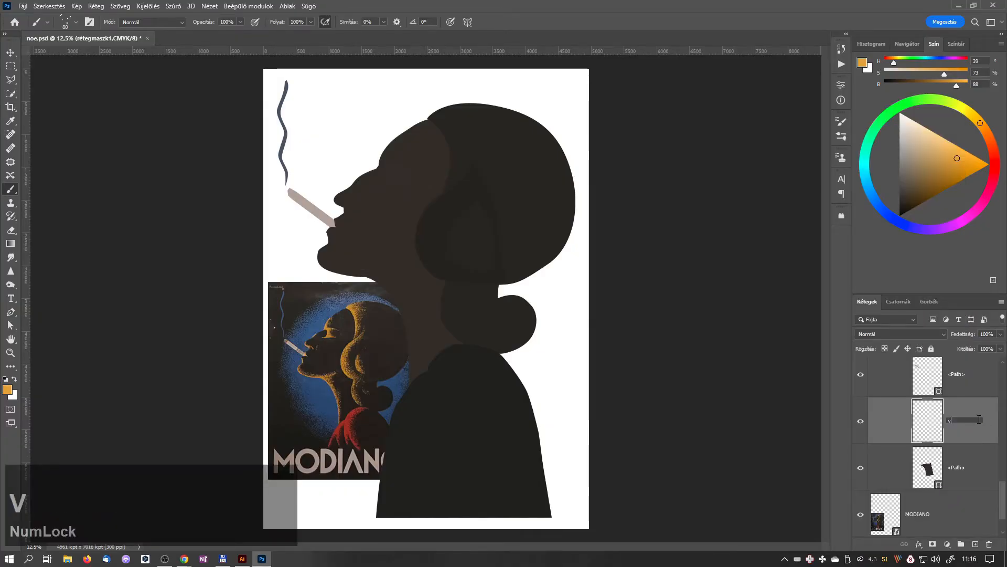
text(ágómaszk)
key(Return)
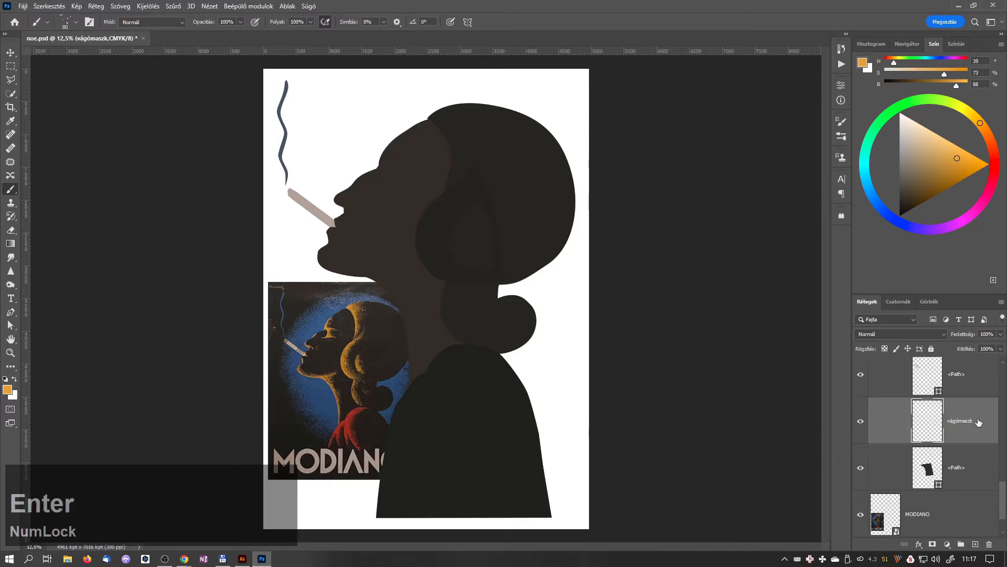
- Turn the vágómaszk layer into a clipping mask on the neck shape beneath it
right_click(932, 425)
click(891, 310)
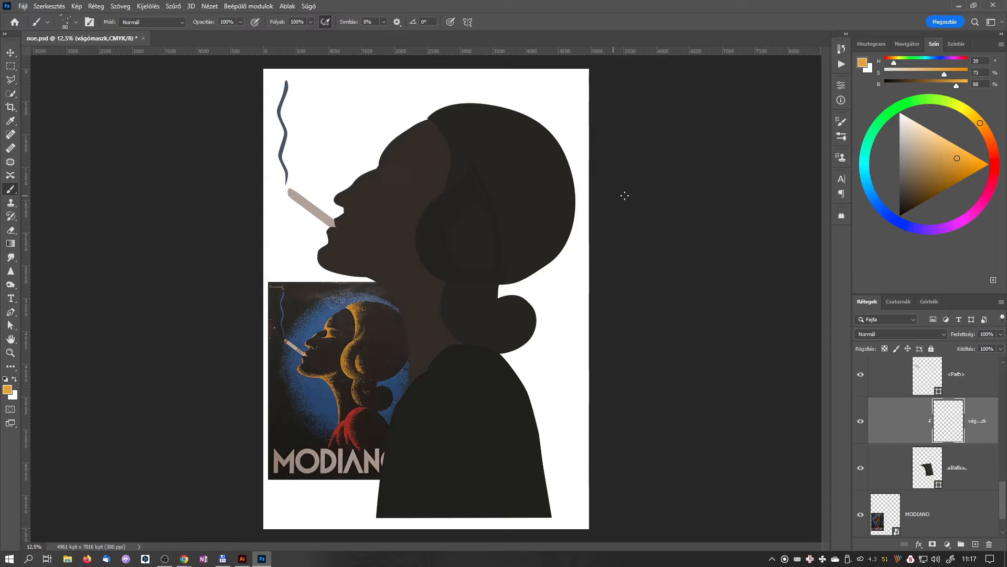
click(952, 430)
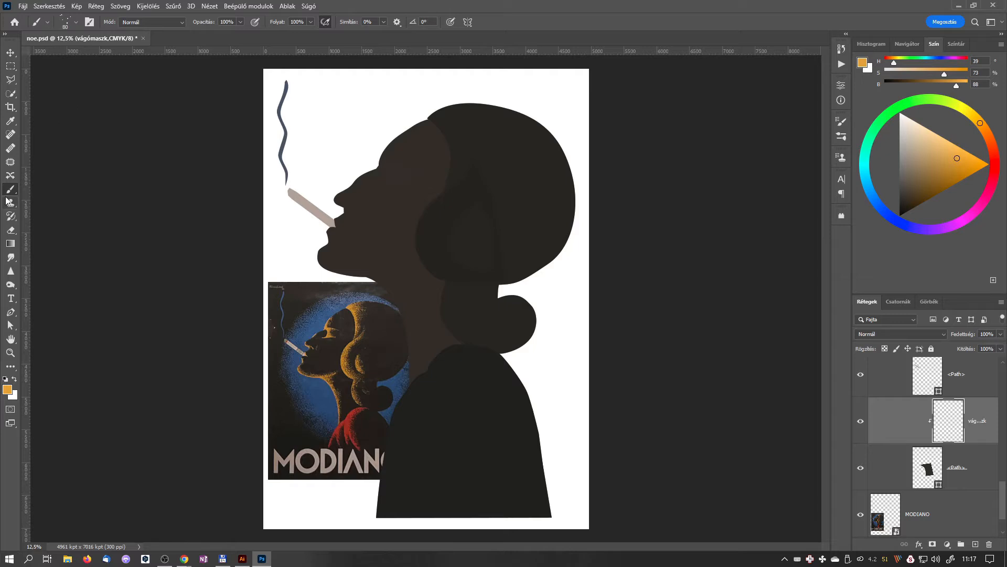
- Collapse the other brush folders and choose the 80 px Kyle – Fröcskölt ecsetek – nyomás… spatter brush from the special effects brushes
click(76, 23)
scroll(105, 184, up, 10)
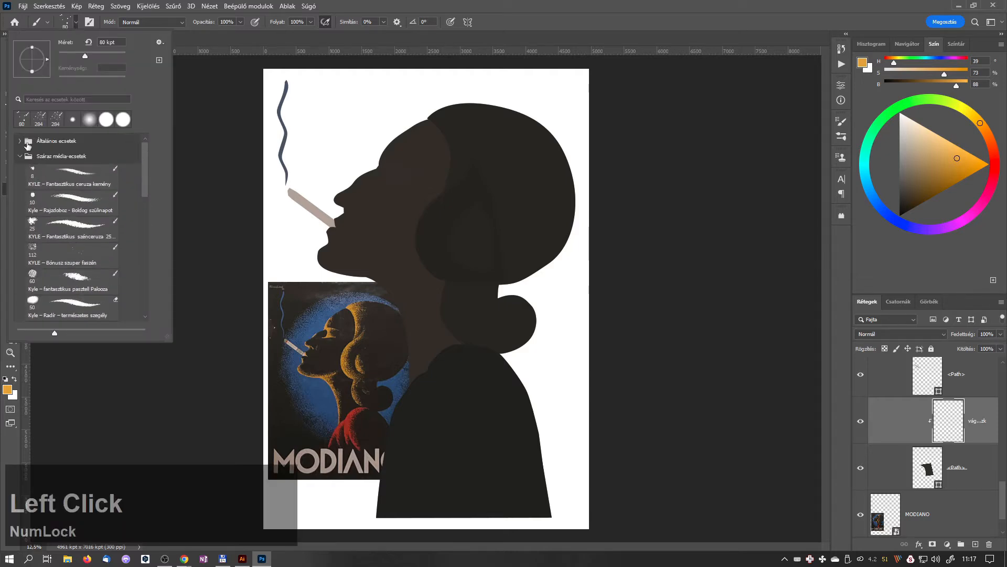
click(23, 157)
click(24, 174)
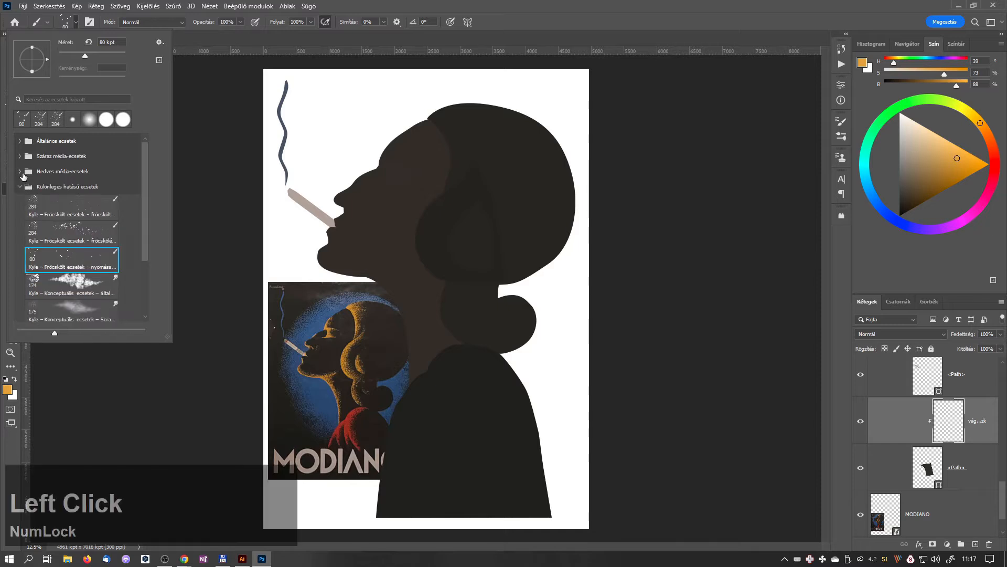
click(21, 187)
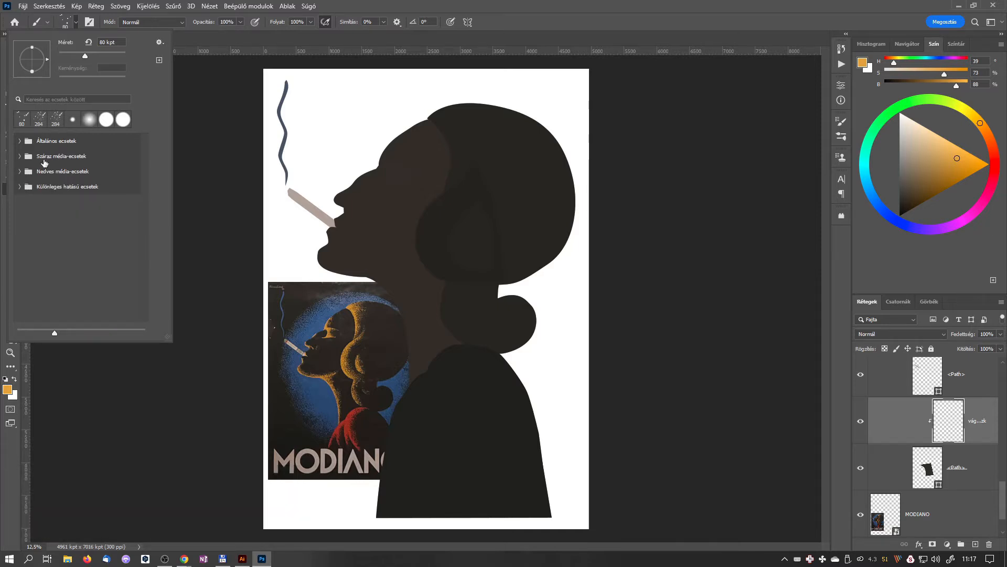
click(21, 187)
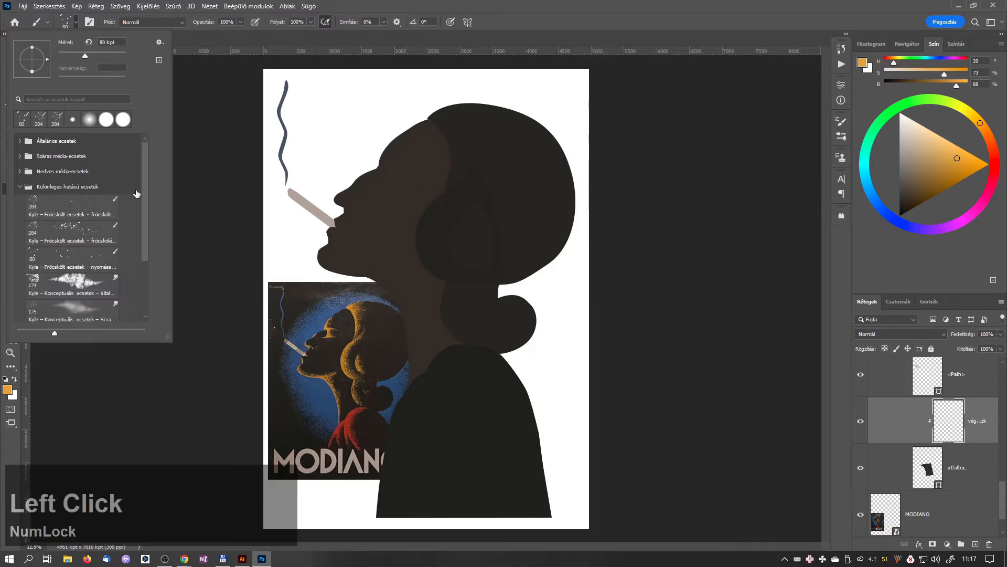
click(69, 261)
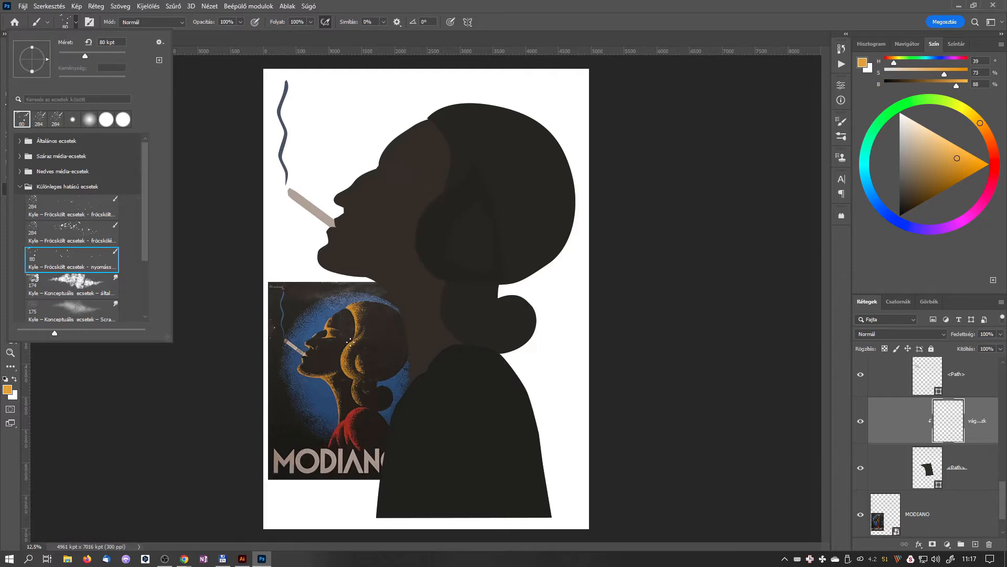
click(317, 64)
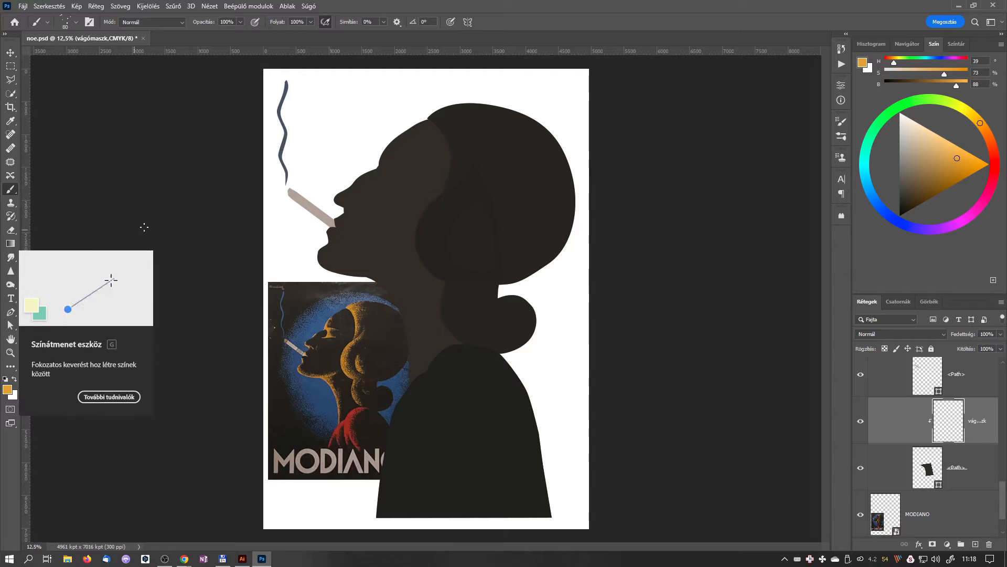
- Sample an orange-brown from the woman's hair in the reference poster as the foreground colour
key(i)
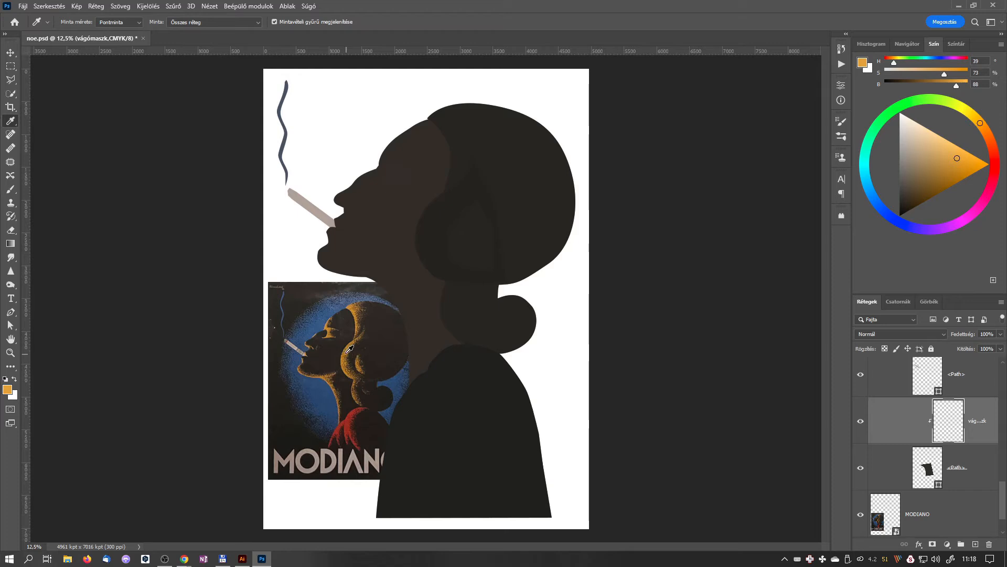
click(363, 370)
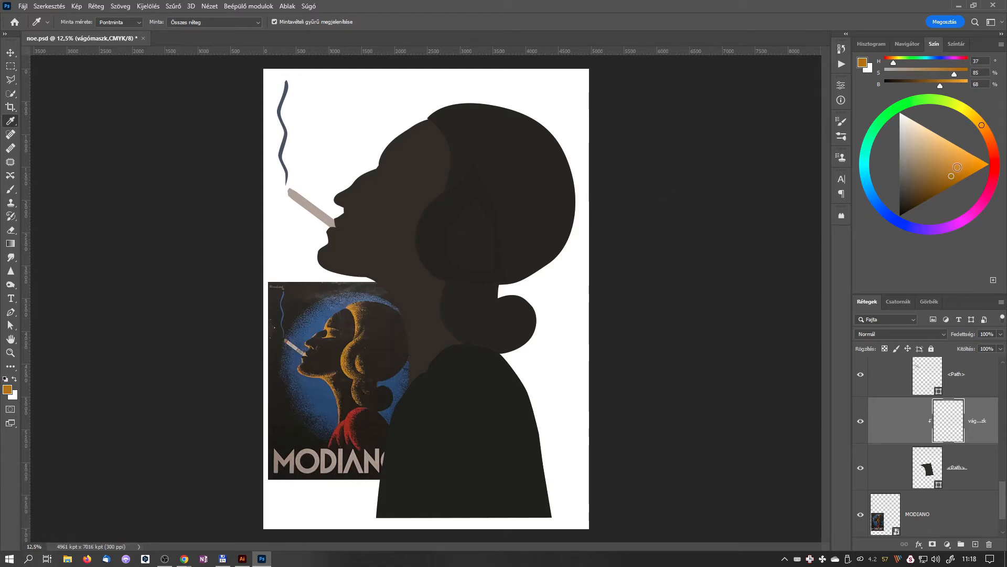
- Switch the workspace to the Festés (Painting) layout
click(994, 24)
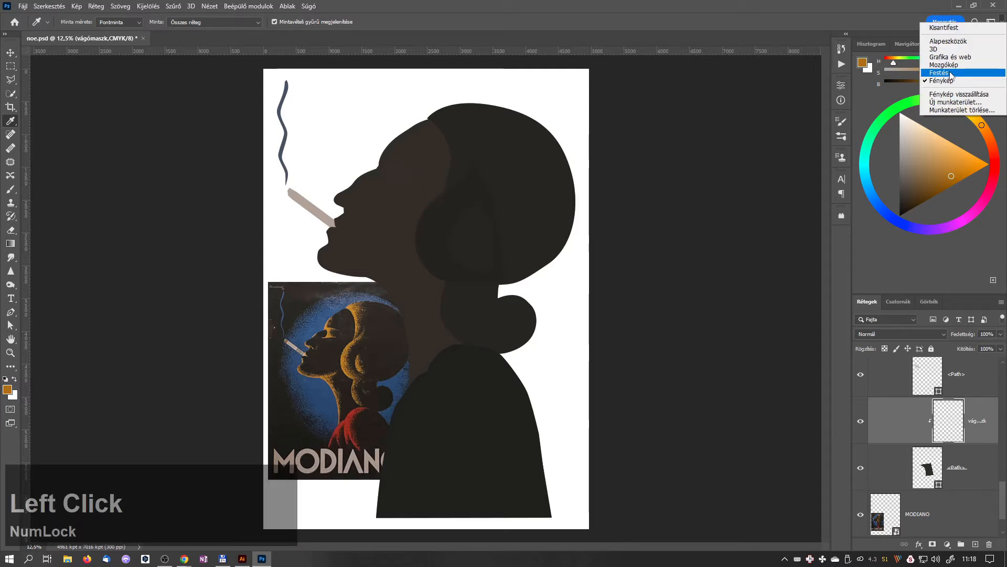
click(952, 73)
click(993, 22)
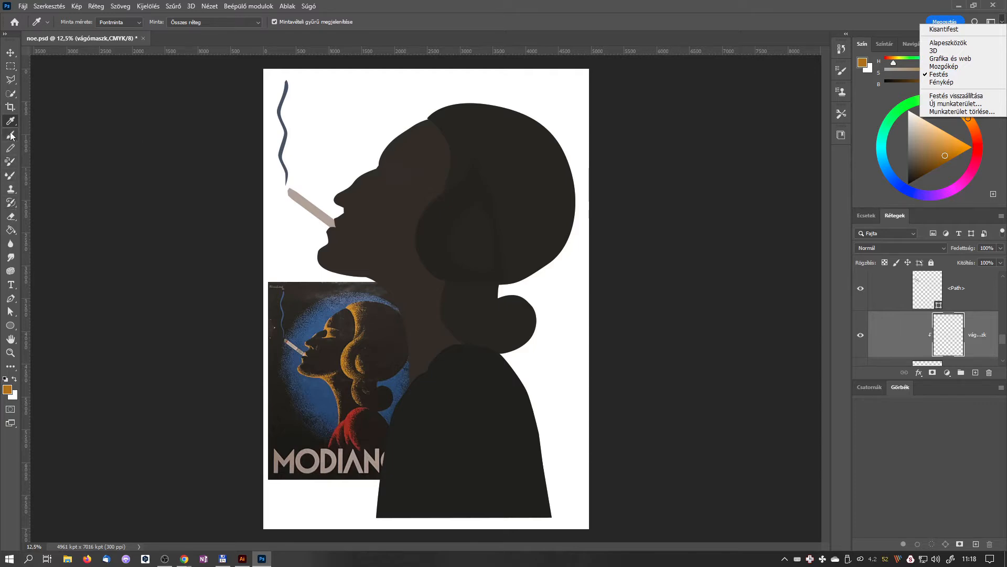
click(50, 129)
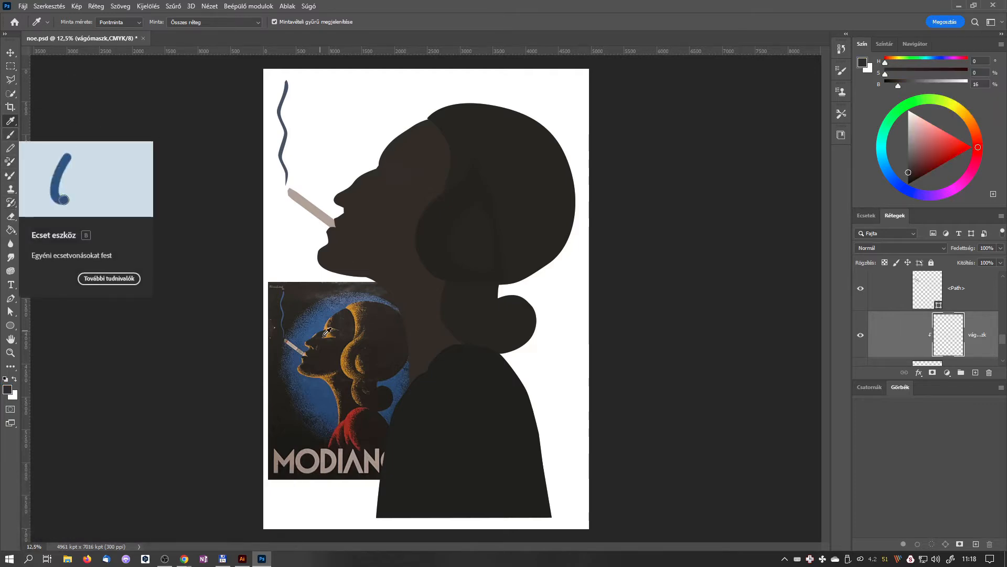
- Sample an orange-brown from the reference woman's hair and brush spatter along the front edge of the neck on the vágómaszk layer
click(357, 307)
click(14, 138)
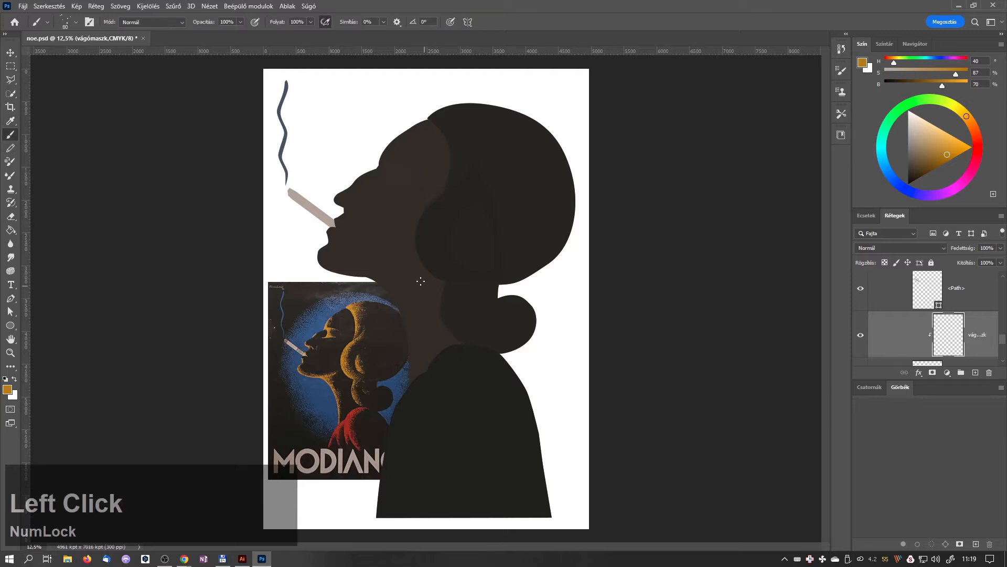
drag(1003, 339, 1003, 345)
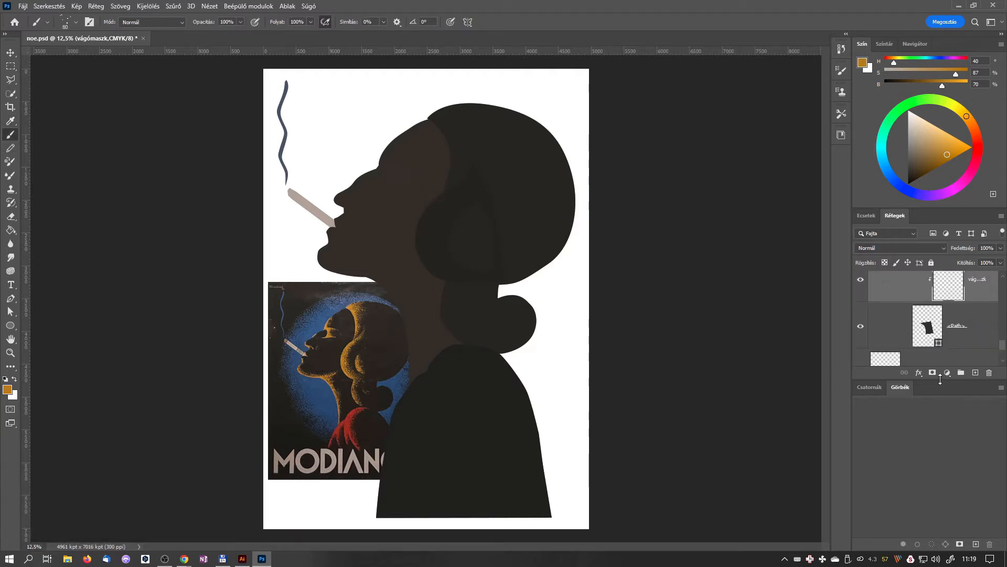
drag(940, 379, 940, 477)
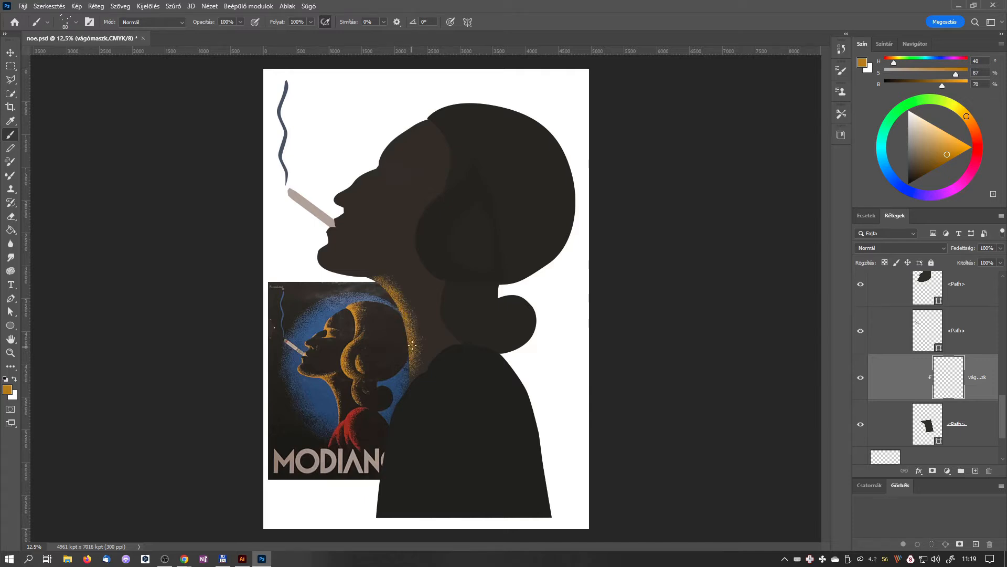
- Resize the spatter brush, brighten the colour to H 40, S 84, B 93, and add highlights along the neck's front edge
alt+scroll(416, 322, up, 3)
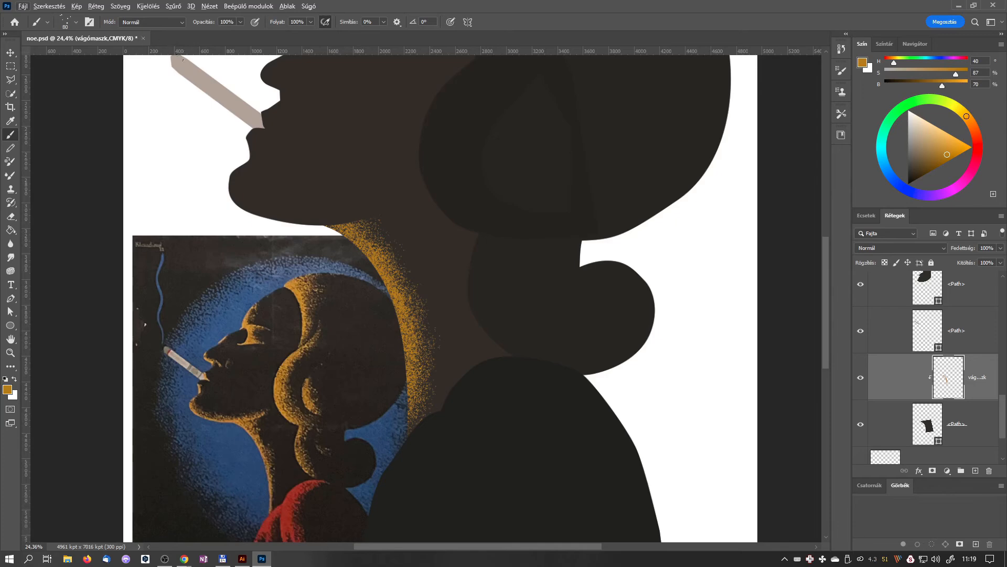
click(76, 22)
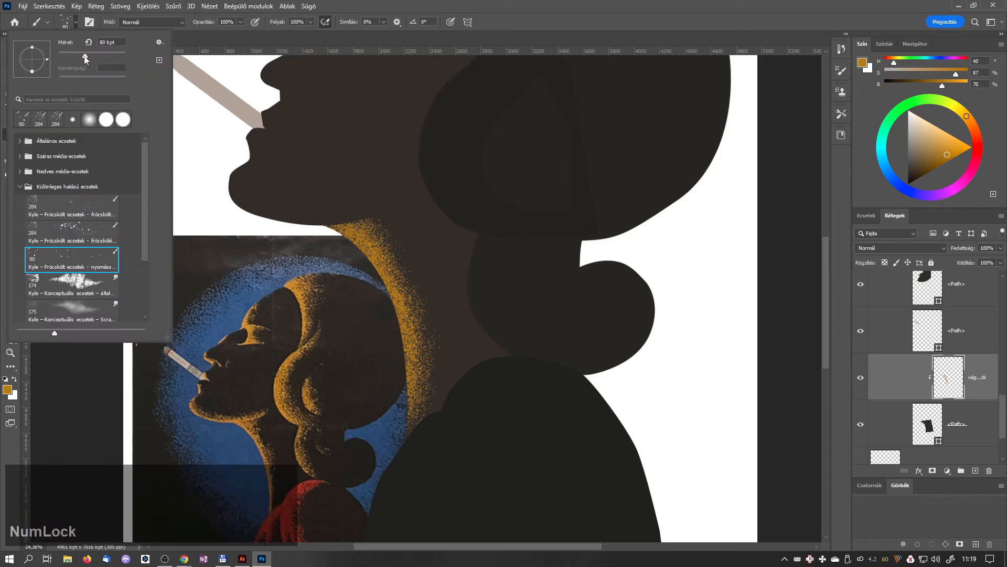
click(87, 56)
click(357, 232)
click(949, 147)
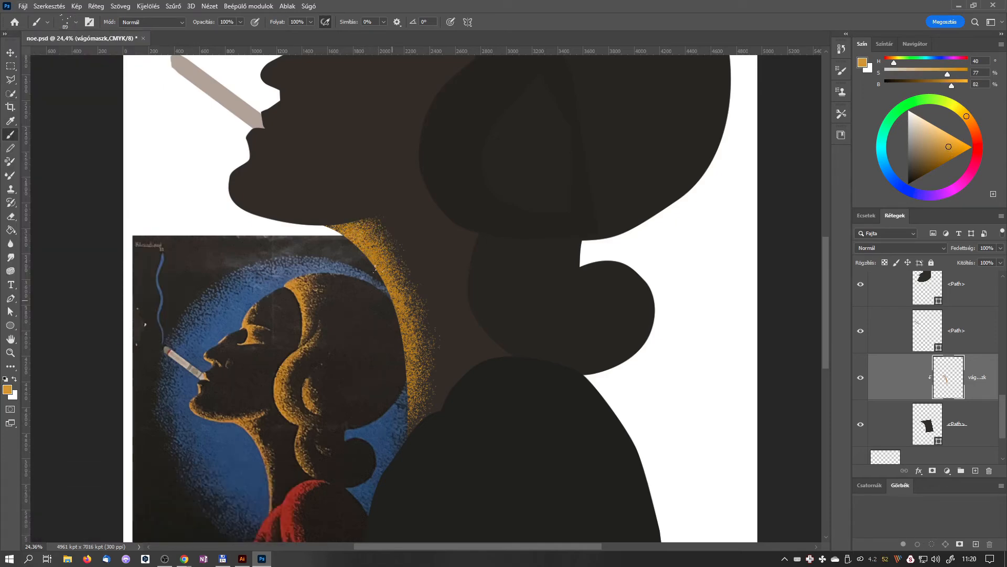
click(958, 145)
drag(346, 229, 376, 266)
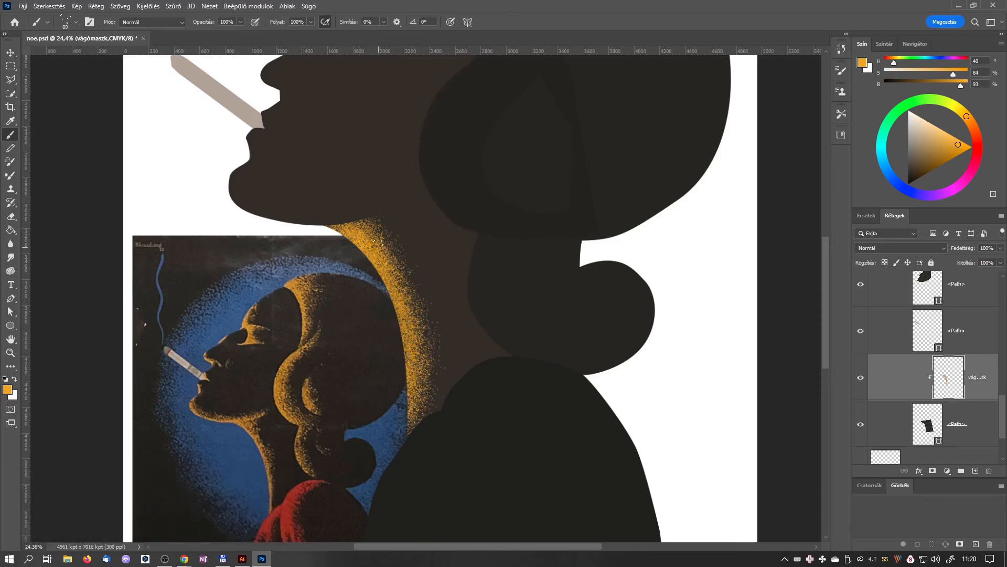
- Identify the face shape's path layer by toggling its visibility, leaving it visible and selected
key(space)
drag(444, 275, 480, 409)
click(986, 287)
drag(1001, 408, 1002, 391)
click(860, 374)
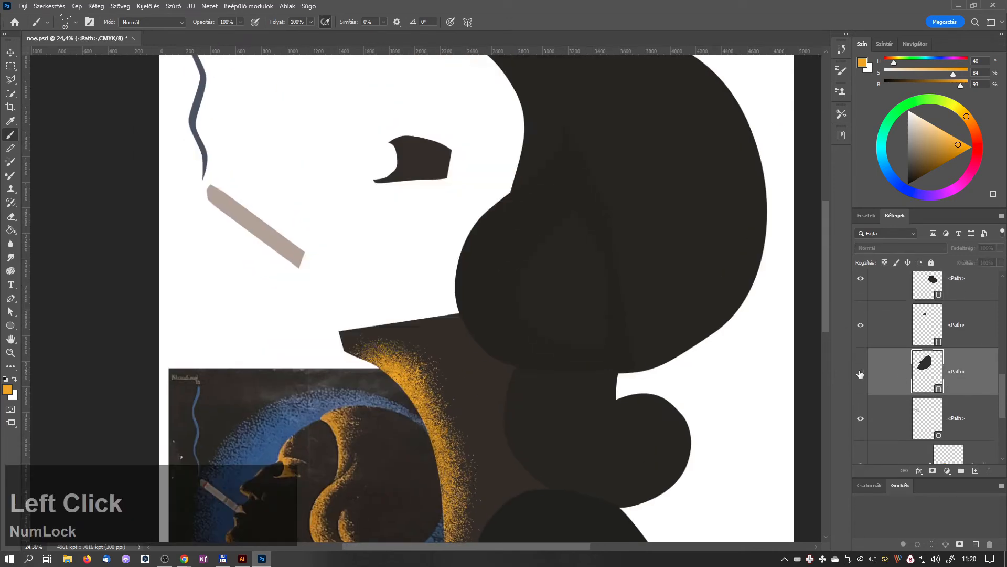
click(861, 374)
click(860, 374)
click(860, 374)
- Add a layer named vágómaszk2 above the face shape and make it a clipping mask on that shape
click(976, 471)
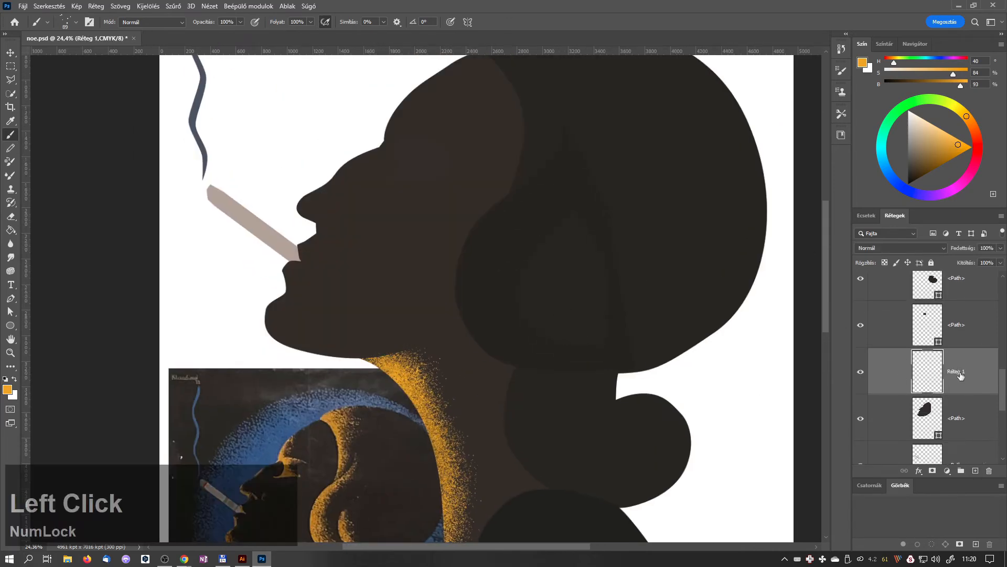
double_click(956, 372)
text(vágómaszk2)
key(Return)
right_click(960, 373)
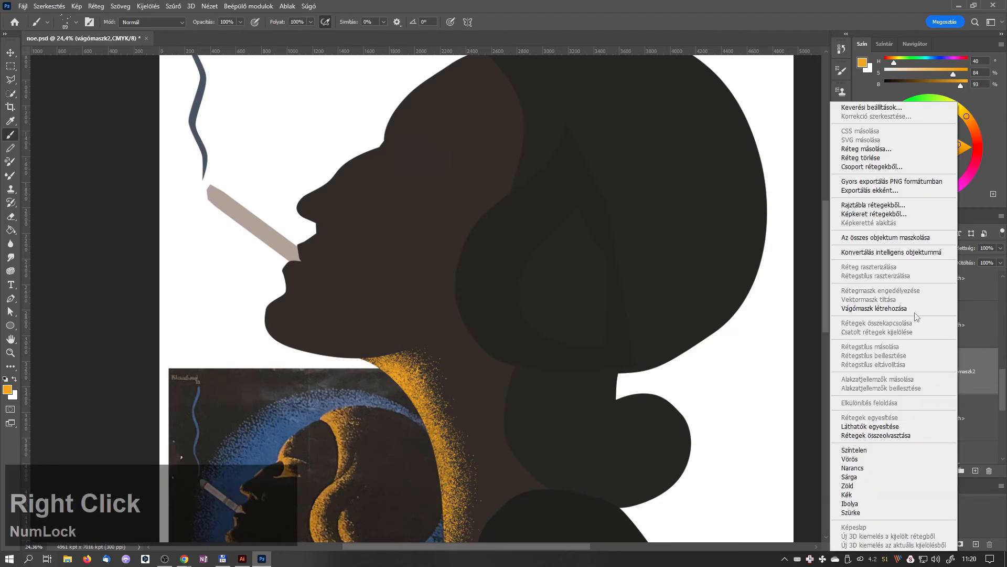
click(915, 310)
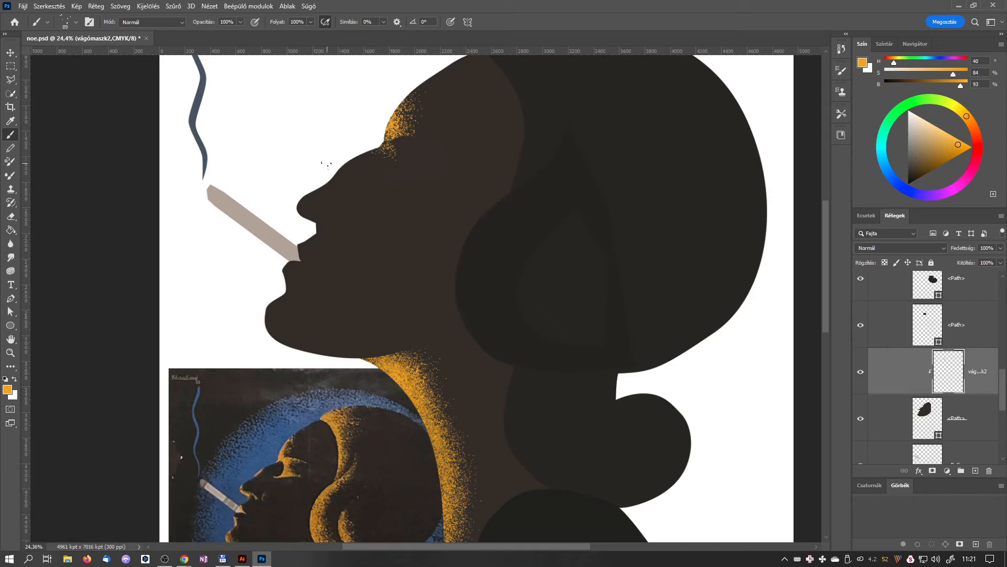
- Spatter orange along the forehead edge, nose bridge and nose tip, resizing the brush between strokes
alt+right_click(340, 168)
click(349, 169)
alt+right_click(348, 162)
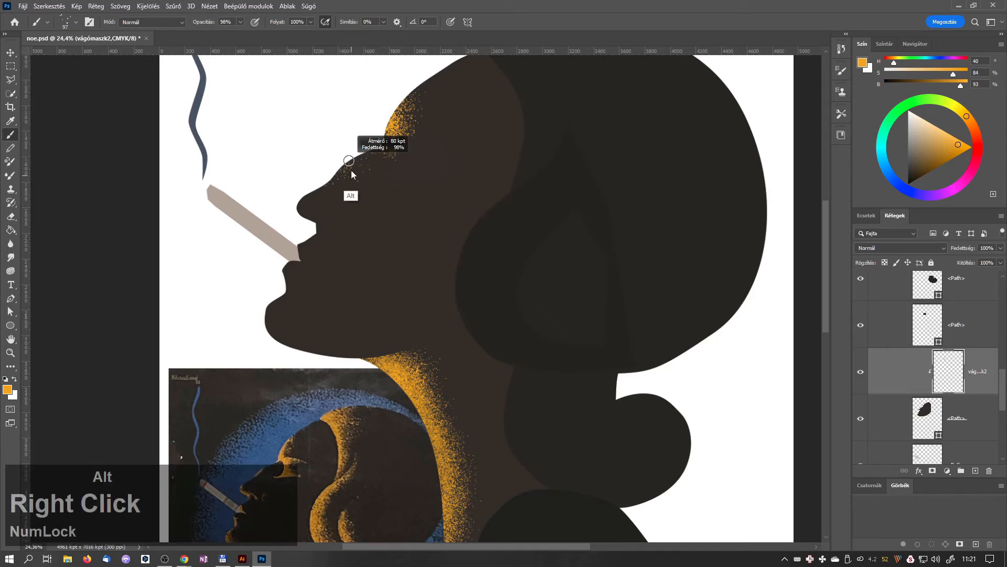
drag(344, 166, 351, 157)
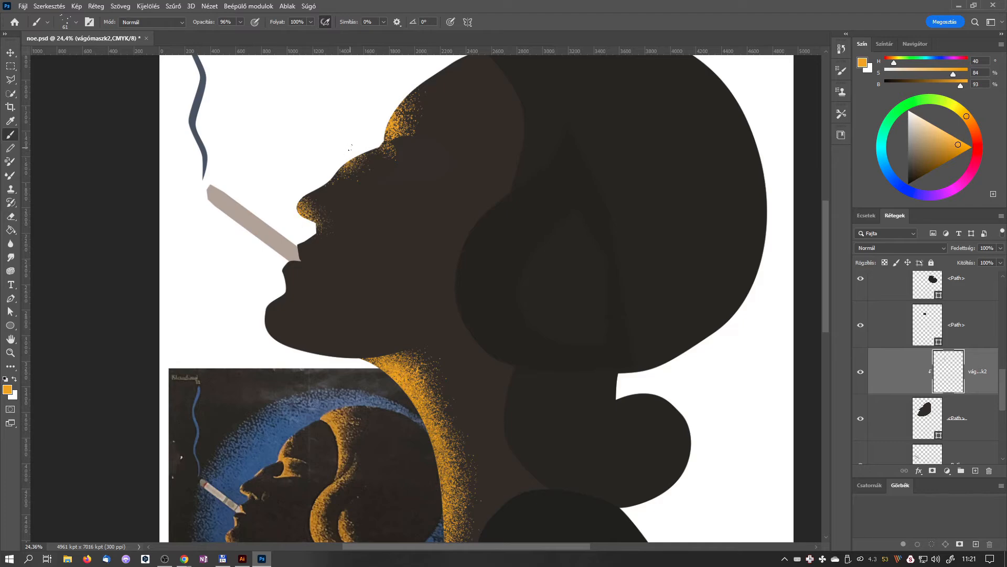
- Shrink the spatter brush and shade the front edge of the upper lip in orange
key(ctrl+plus)
key(space)
mouse_move(387, 208)
mouse_down()
mouse_move(494, 162)
mouse_move(507, 201)
mouse_up()
click(75, 22)
drag(79, 59, 69, 58)
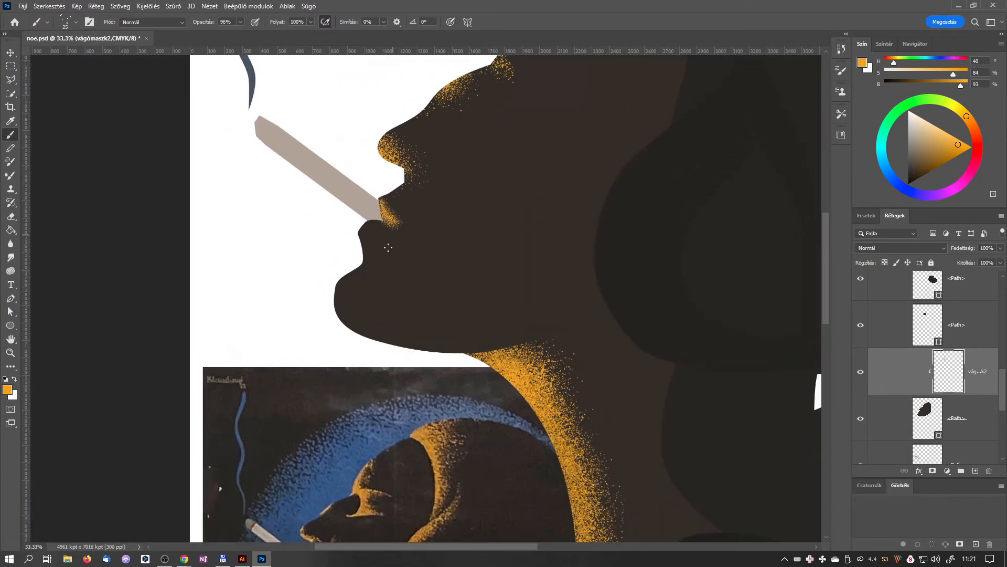
- Spatter orange below the lower lip and along the chin and whole jawline, adjusting the brush size as needed
key(space)
drag(355, 261, 376, 87)
alt+right_click(369, 158)
mouse_move(353, 125)
mouse_down()
mouse_move(350, 139)
mouse_move(383, 176)
mouse_move(432, 188)
mouse_move(367, 173)
mouse_up()
alt+right_click(429, 184)
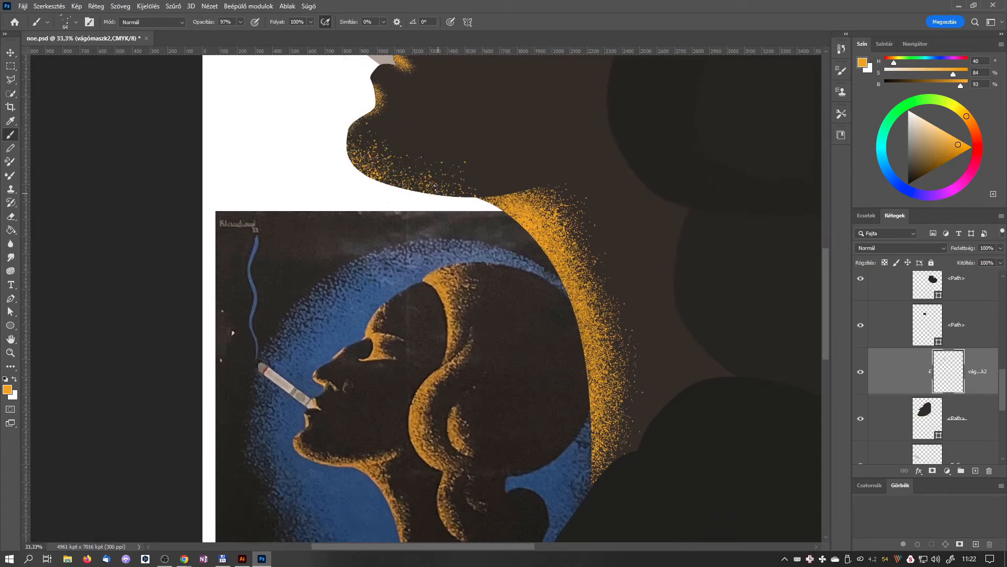
mouse_move(528, 188)
mouse_down()
mouse_move(455, 190)
mouse_move(370, 155)
mouse_move(439, 179)
mouse_move(553, 171)
mouse_move(385, 195)
mouse_up()
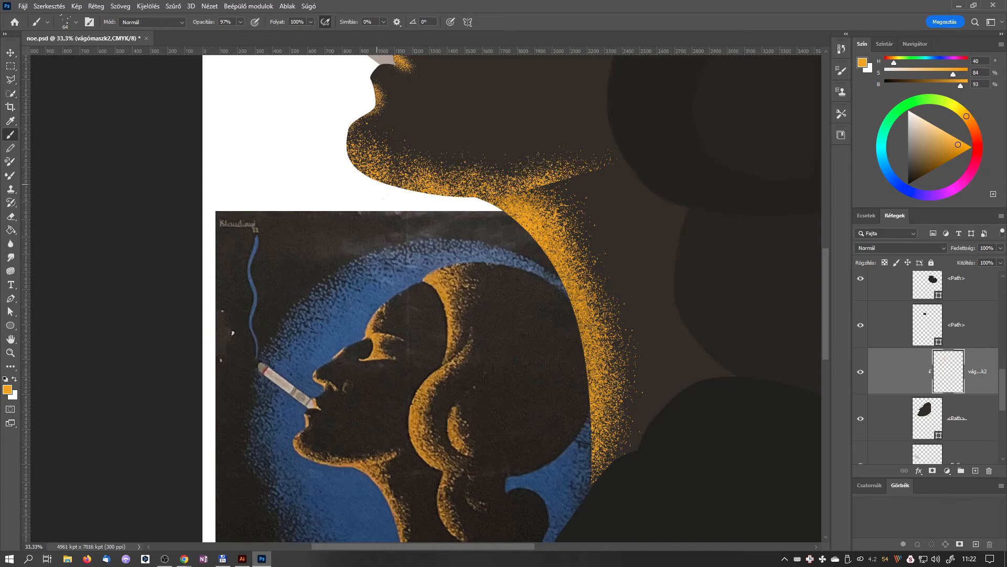
- Add a new layer above the eye-socket shape and turn it into a clipping mask on that shape
key(space)
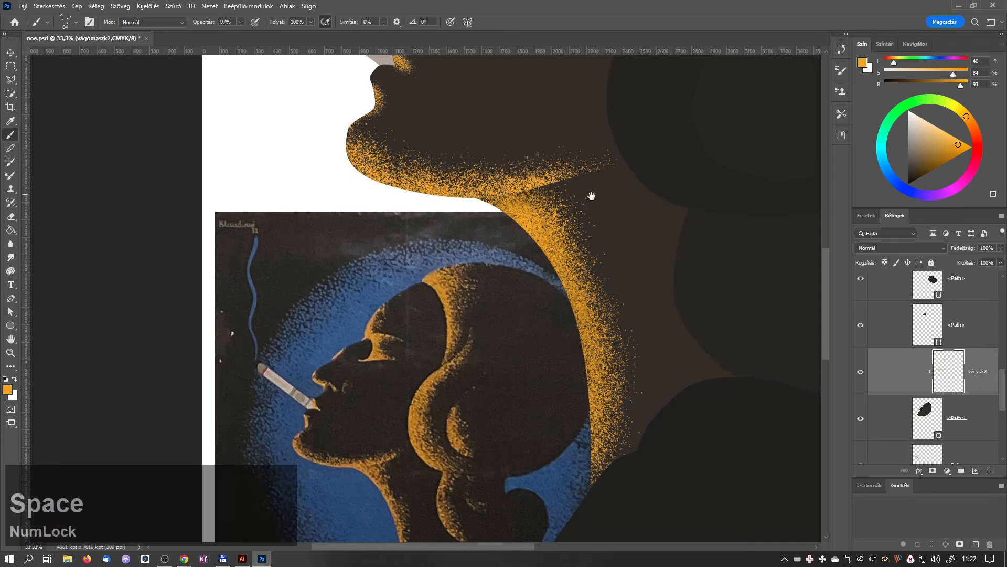
drag(591, 196, 478, 347)
click(860, 325)
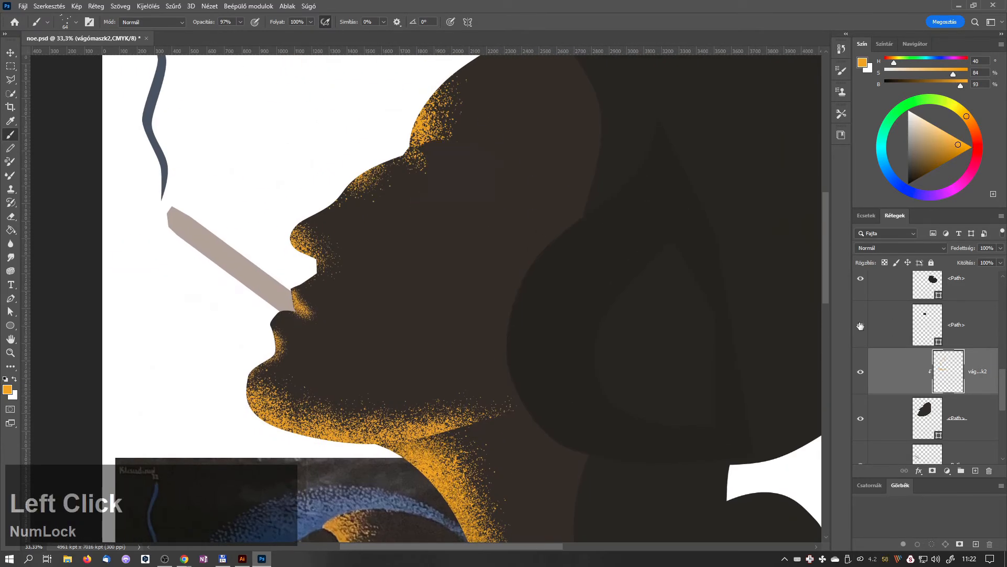
click(860, 326)
click(932, 325)
click(976, 471)
right_click(968, 332)
click(910, 307)
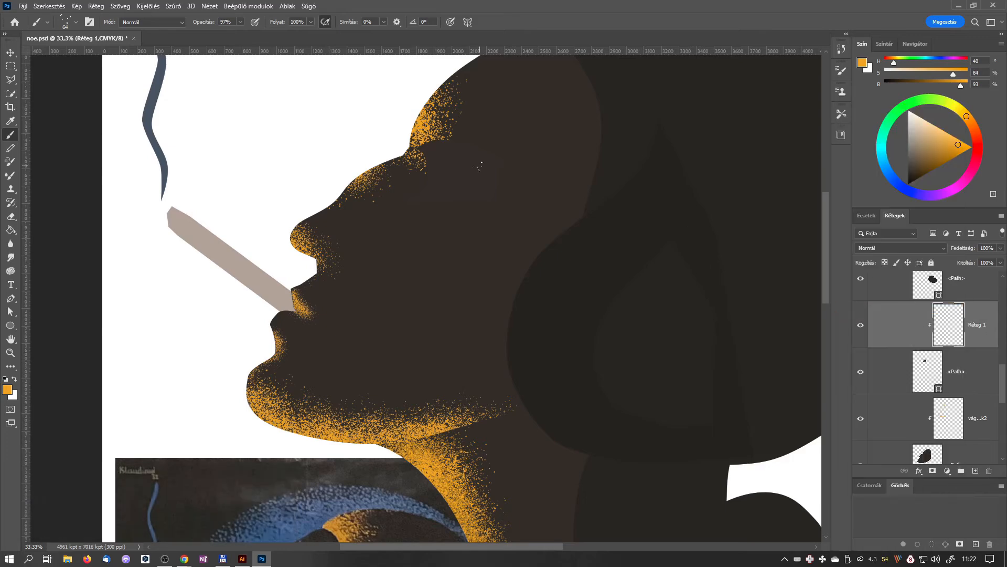
- Spatter orange over the inner side, brow edge and lower edge of the eye socket with a resized brush
alt+right_click(457, 159)
drag(426, 183, 433, 176)
mouse_move(413, 336)
mouse_down()
mouse_move(447, 148)
mouse_move(386, 306)
mouse_up()
mouse_move(397, 163)
mouse_down()
mouse_move(374, 170)
mouse_move(392, 157)
mouse_up()
drag(492, 146, 506, 182)
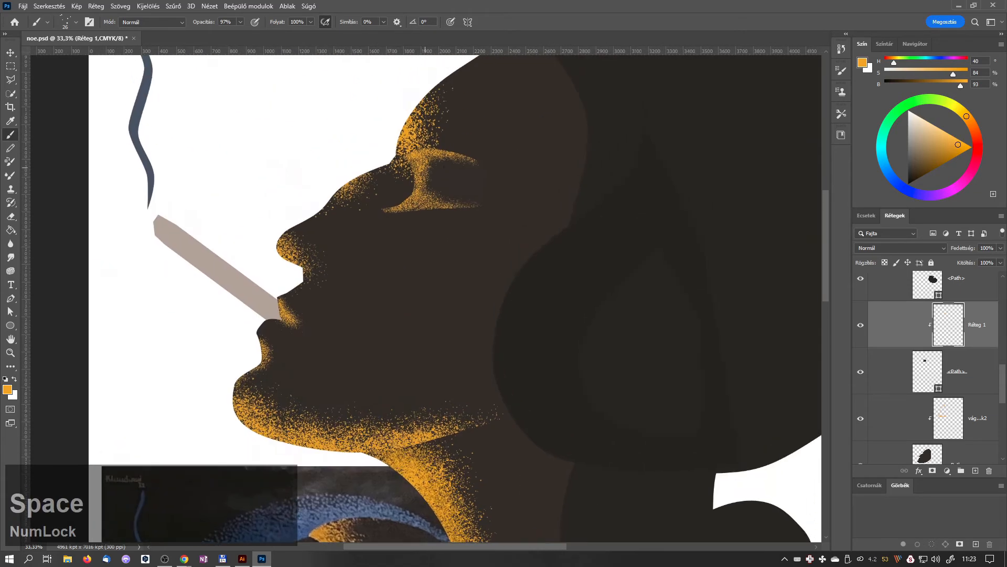
alt+right_click(507, 183)
scroll(496, 199, down, 1)
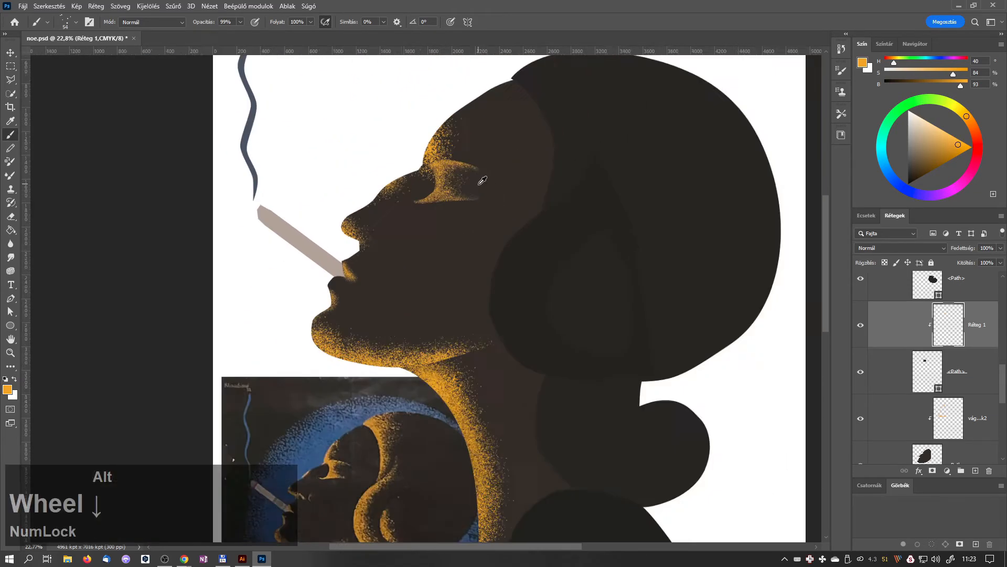
scroll(419, 195, up, 3)
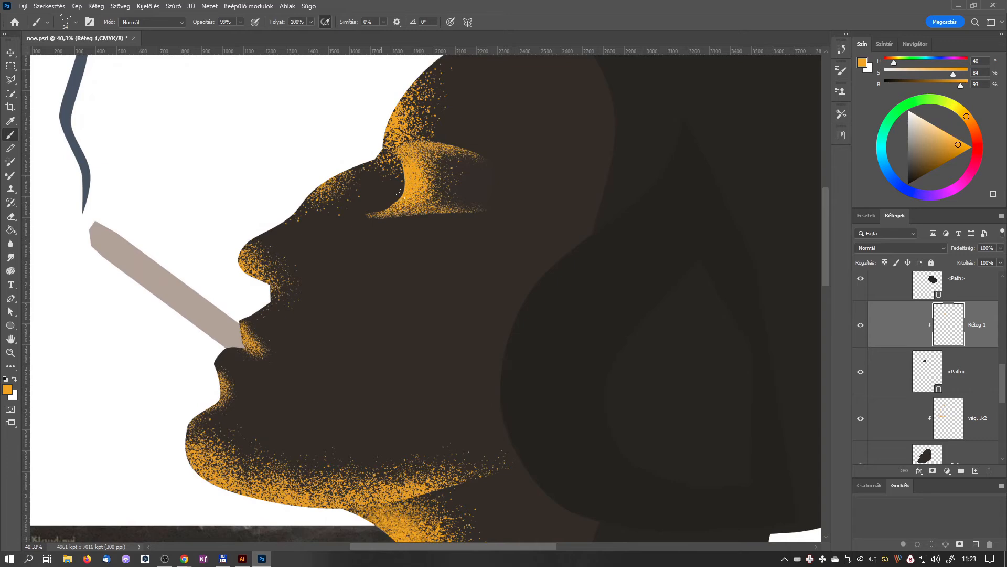
scroll(397, 194, down, 3)
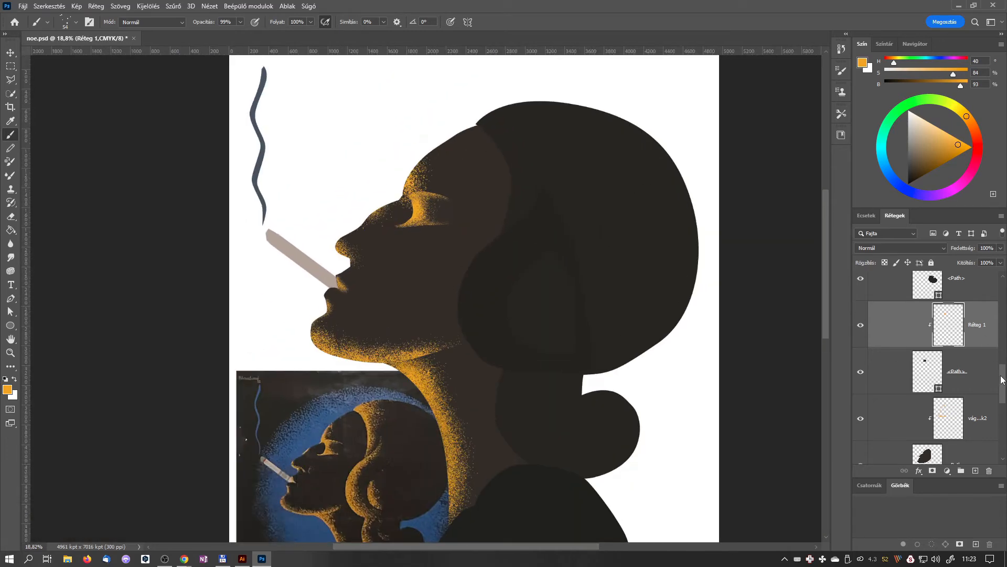
- Add a new layer above the lower hair bun's path layer and clip it to the bun
drag(1002, 380, 1002, 364)
drag(650, 373, 652, 234)
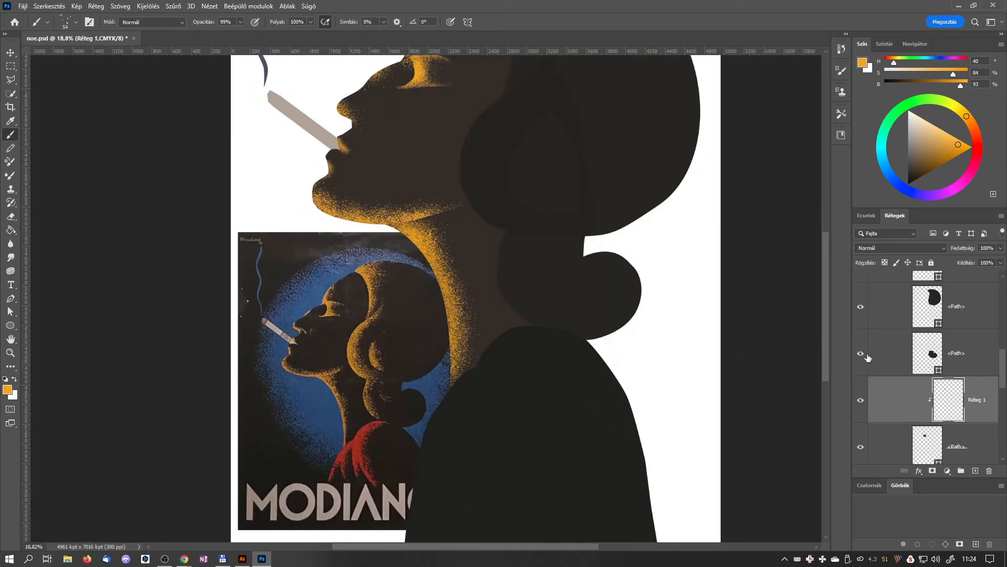
click(960, 357)
click(975, 471)
right_click(972, 351)
click(887, 308)
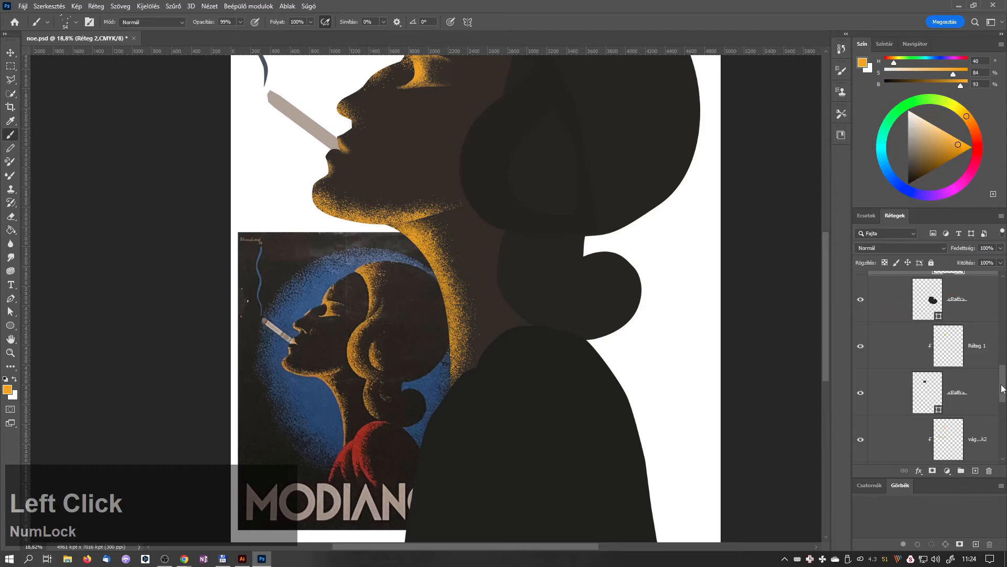
- Spatter orange along the lower hair bun's front edge and centre, undoing the first stroke and resizing the brush
alt+right_click(528, 266)
mouse_move(519, 252)
mouse_down()
mouse_move(499, 301)
mouse_move(501, 242)
mouse_move(549, 271)
mouse_move(558, 305)
mouse_move(464, 357)
mouse_up()
key(ctrl+z)
alt+right_click(547, 271)
key(space)
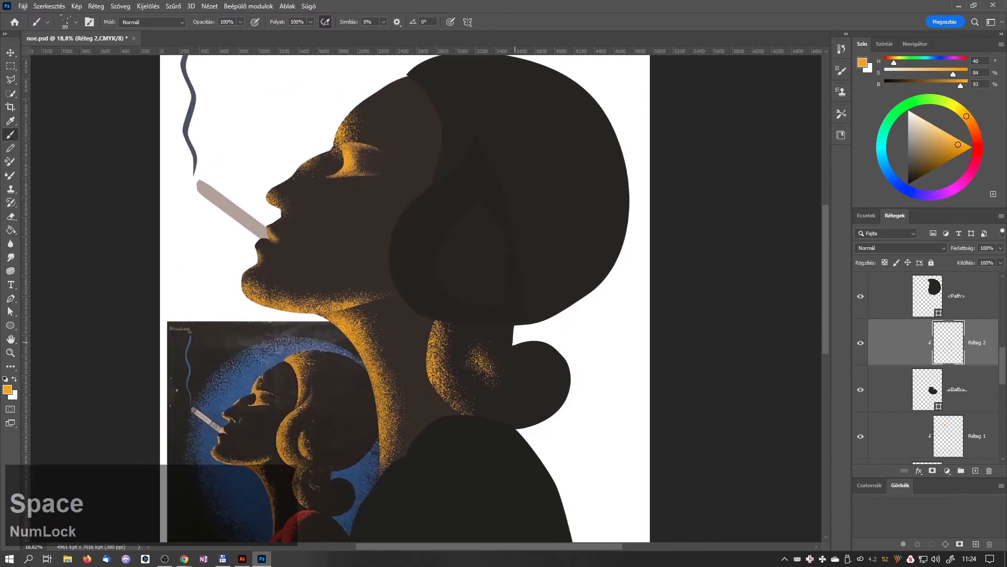
- Add a new layer above the large crown hair shape and make it a clipping mask on that shape
drag(1003, 367, 1003, 357)
click(971, 345)
click(861, 345)
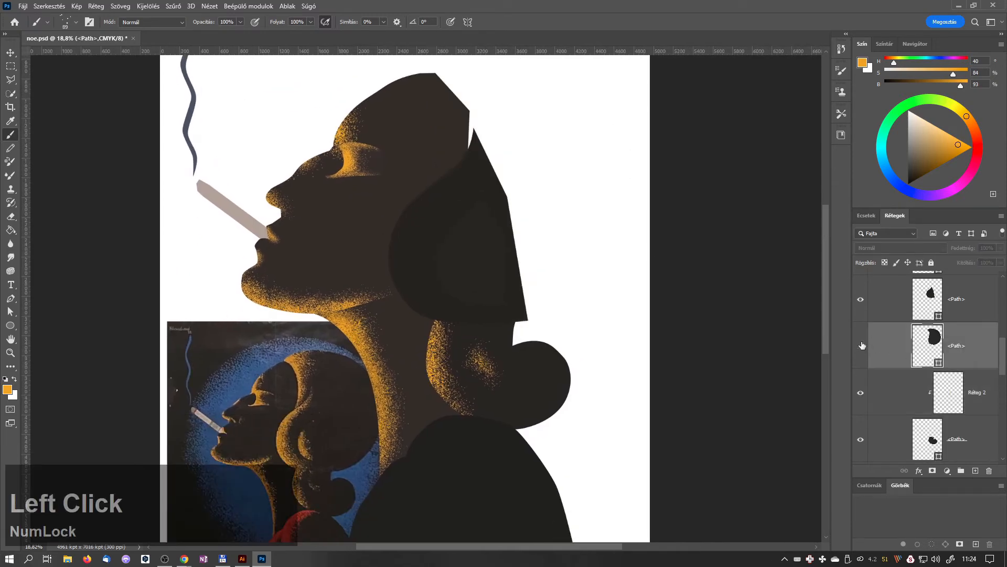
click(860, 346)
click(976, 471)
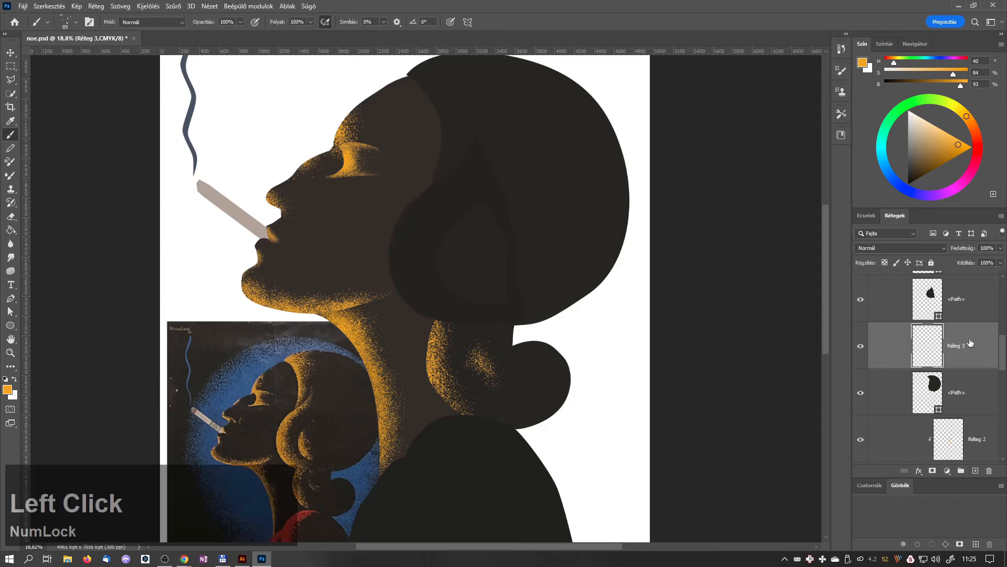
right_click(970, 344)
click(921, 291)
- Spatter orange along the crown hair's front edge, from the top of the forehead down the hairline
key(space)
drag(584, 227, 605, 264)
mouse_move(446, 108)
mouse_down()
mouse_move(443, 220)
mouse_move(461, 110)
mouse_move(442, 105)
mouse_up()
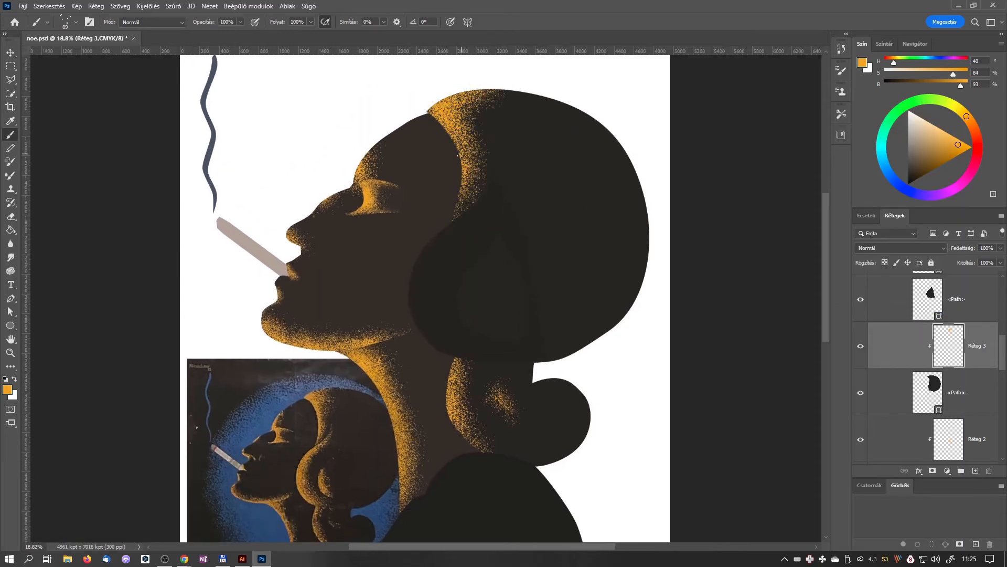
click(460, 156)
- Add a clipped layer above the side hair roll shape and spatter orange along the roll's front edge
drag(1003, 347, 1002, 336)
click(972, 363)
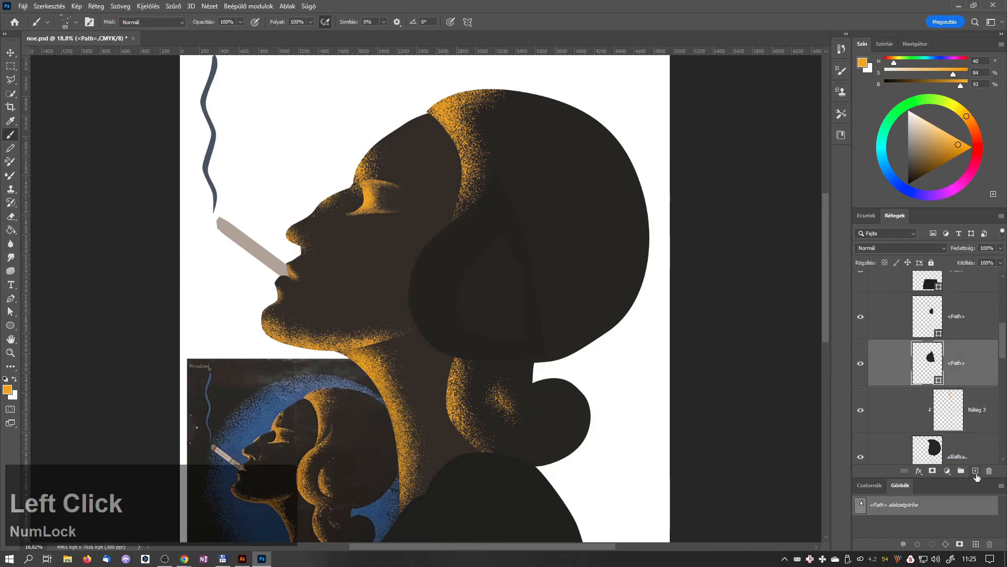
click(977, 473)
right_click(973, 362)
click(920, 308)
mouse_move(433, 248)
mouse_down()
mouse_move(422, 286)
mouse_move(429, 315)
mouse_move(487, 188)
mouse_move(420, 309)
mouse_move(424, 257)
mouse_move(415, 294)
mouse_up()
- Add a new layer above the small inner curl shape and turn it into a clipping mask on that curl
click(935, 314)
click(861, 317)
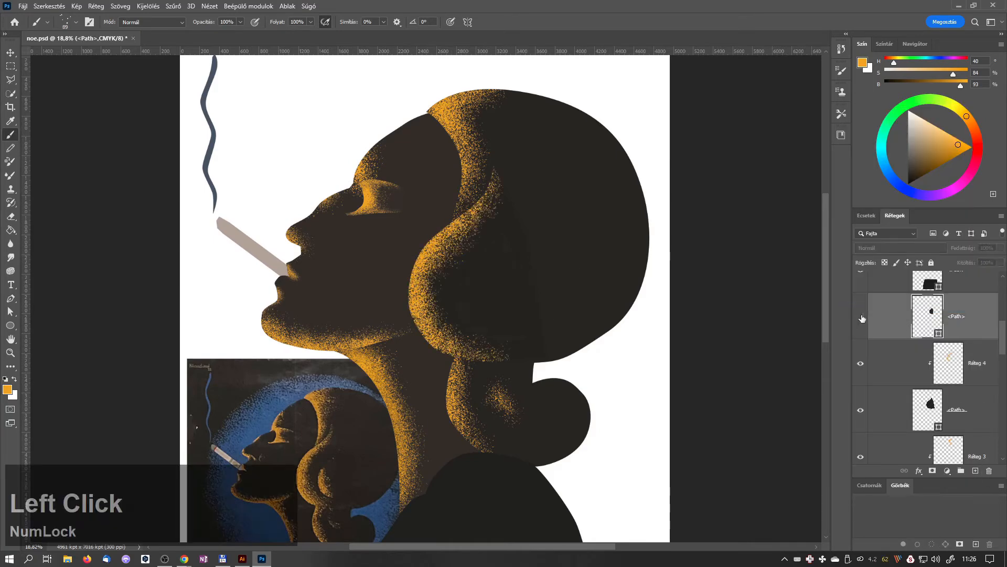
click(861, 318)
click(976, 471)
right_click(978, 316)
click(920, 308)
- Spatter orange along the inner curl's front edge, undoing the first stroke and repainting it
mouse_move(516, 304)
mouse_down()
mouse_move(524, 246)
mouse_move(468, 294)
mouse_move(473, 314)
mouse_up()
key(ctrl+z)
scroll(428, 158, down, 2)
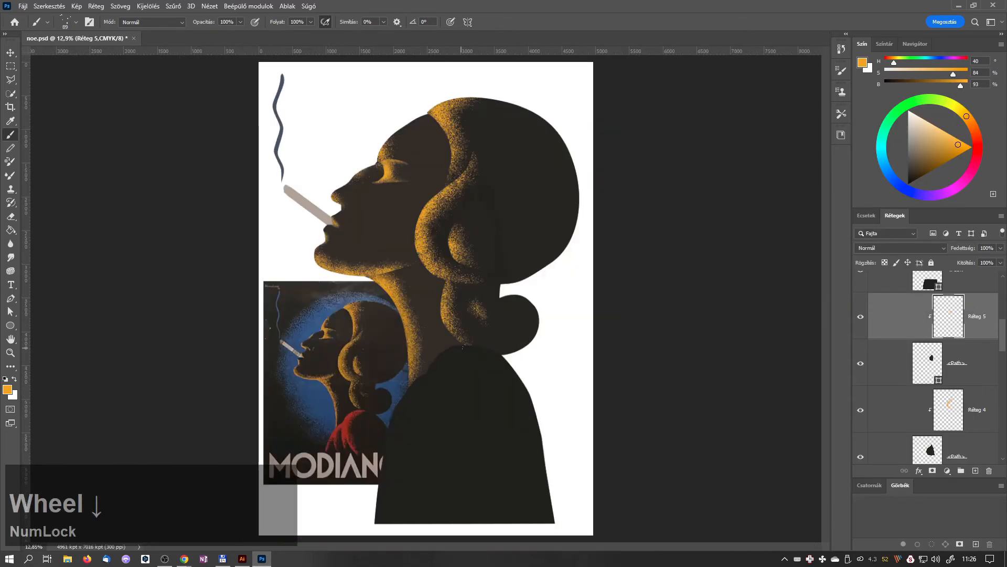
- Add a clipped layer above the cigarette smoke shape and set the foreground color to blue with H 195, S 84, B 75
click(1004, 439)
drag(1003, 440, 1002, 333)
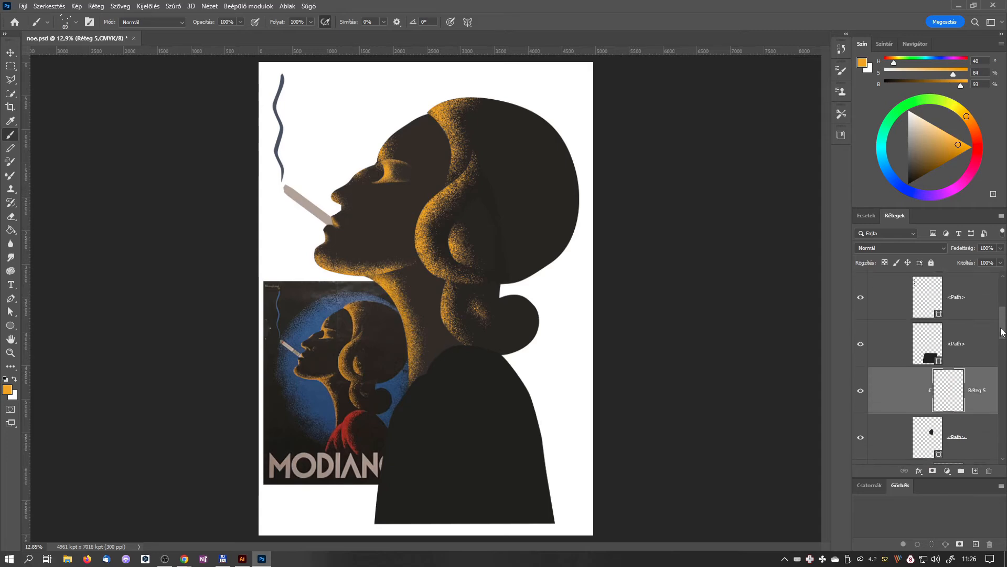
click(966, 342)
scroll(862, 347, up, 2)
click(861, 353)
click(862, 353)
click(930, 351)
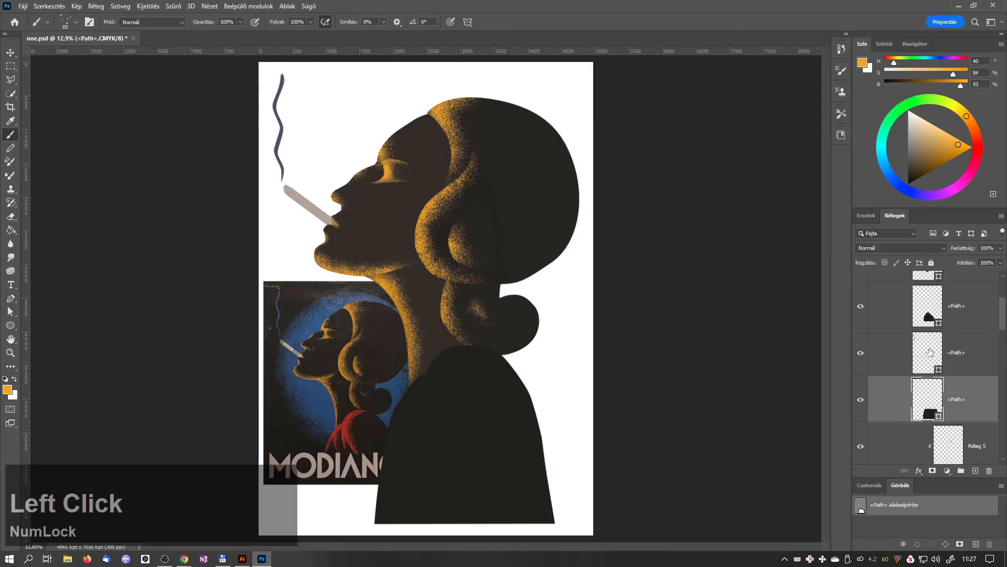
click(976, 470)
right_click(974, 349)
click(918, 320)
click(883, 159)
click(949, 152)
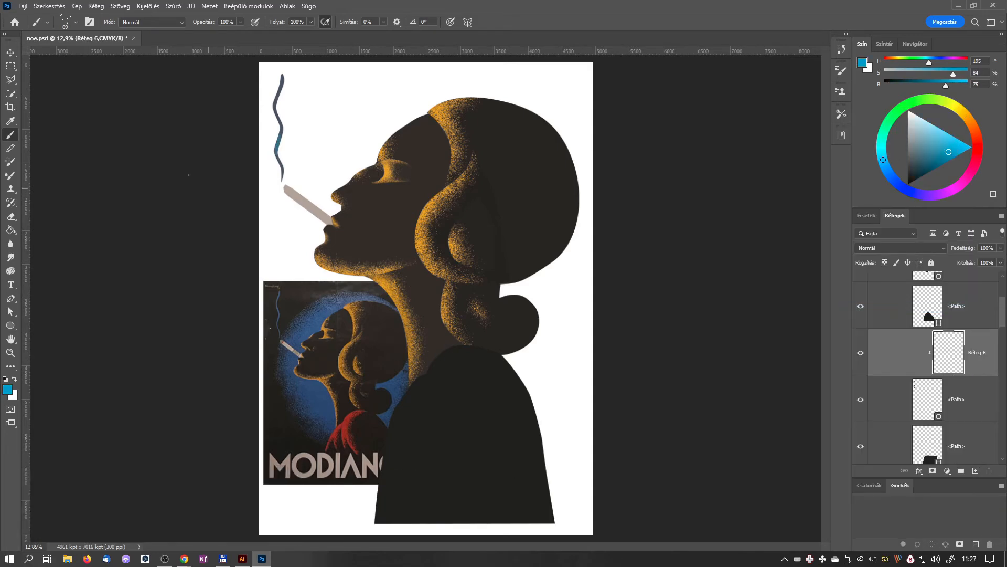
- Spatter blue with the brush along the whole length of the smoke trail
scroll(281, 160, up, 9)
drag(273, 160, 284, 207)
drag(325, 147, 354, 322)
drag(298, 226, 313, 158)
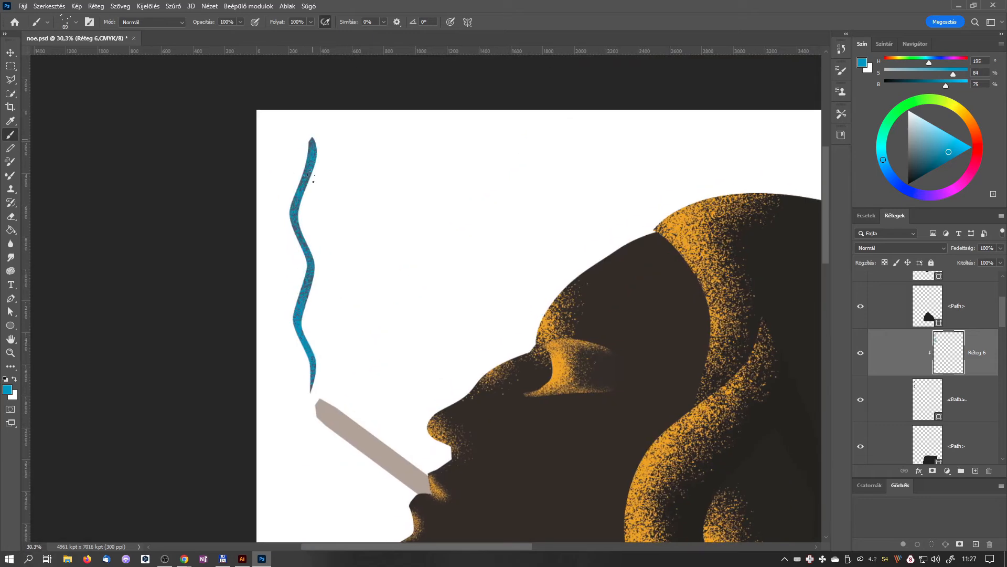
- Delete the spattered smoke layer, add a new clipped layer above the smoke shape and fill it with solid blue
click(11, 230)
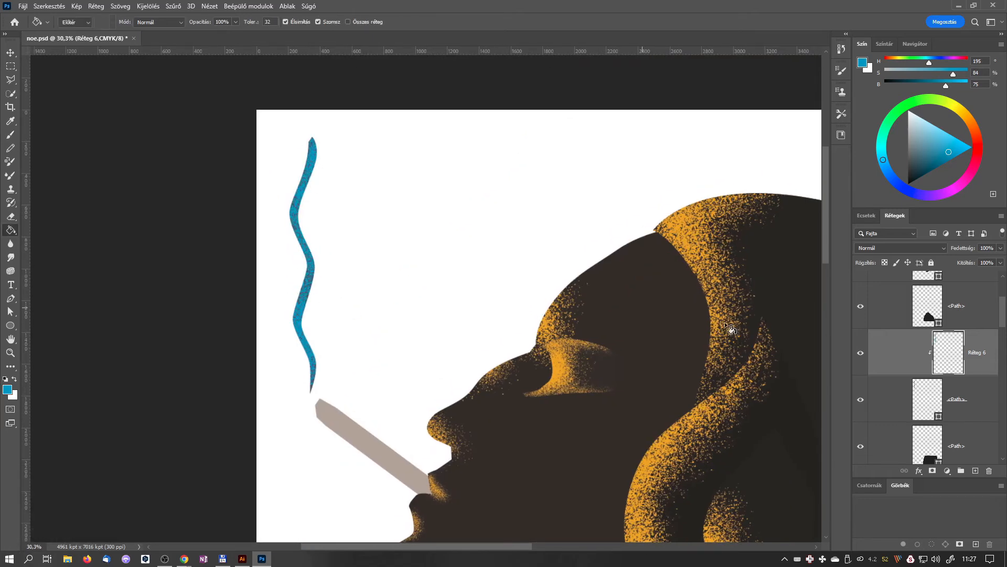
click(989, 471)
click(467, 209)
click(976, 470)
right_click(974, 354)
click(918, 309)
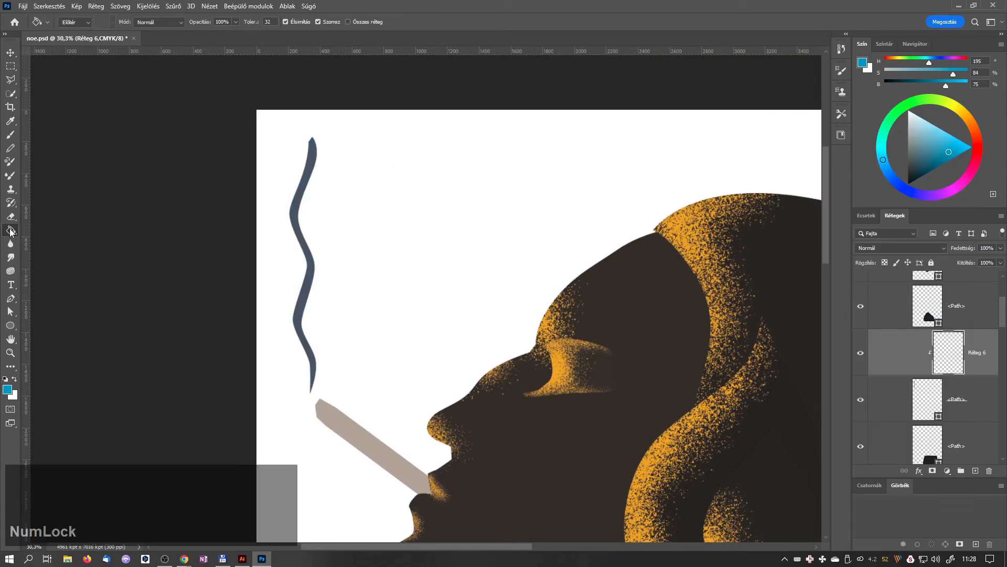
click(487, 331)
- Add a new layer above the front shoulder fold shape and turn it into a clipping mask on that fold
drag(487, 331, 424, 138)
drag(1003, 314, 1003, 305)
scroll(588, 359, down, 10)
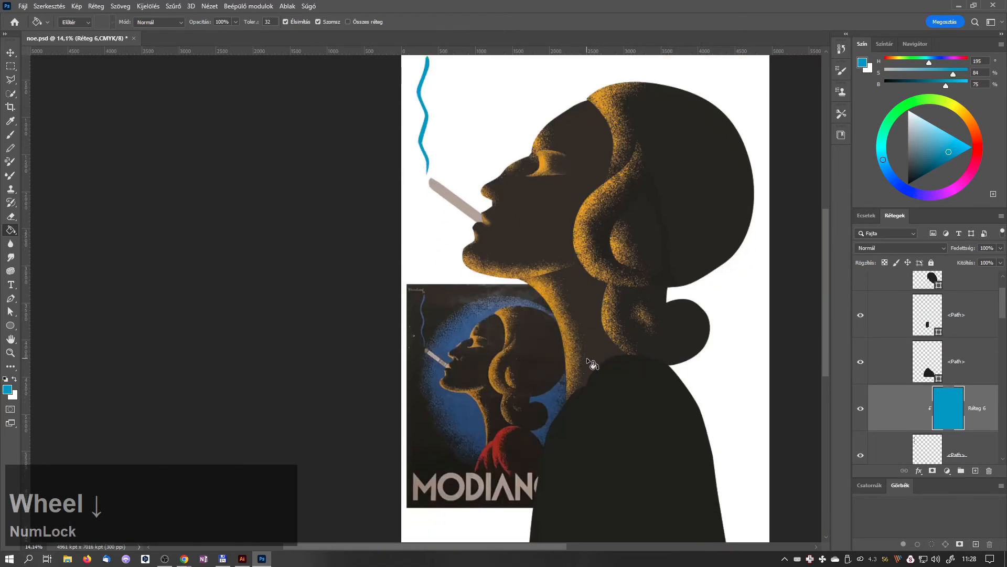
click(861, 362)
click(917, 367)
click(10, 135)
click(976, 471)
right_click(970, 361)
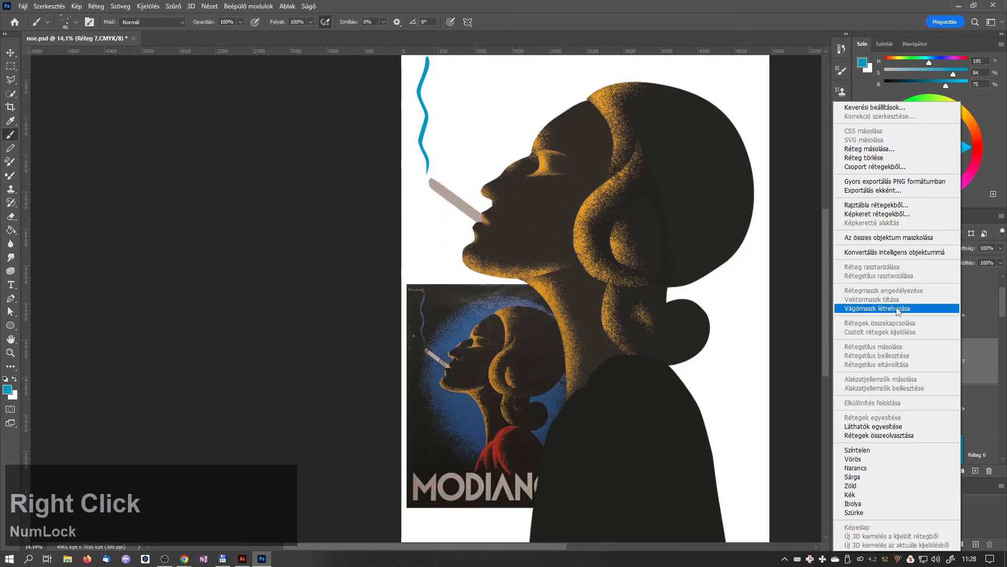
click(900, 309)
- Sample red from the shoulder in the reference poster and spatter it along the front shoulder fold's outer edge
click(10, 121)
click(510, 444)
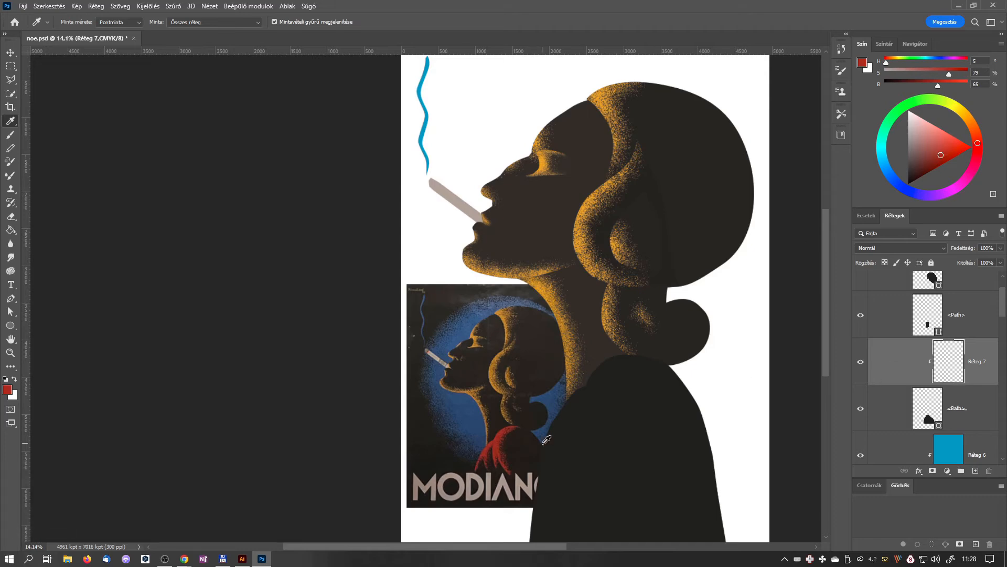
key(b)
mouse_move(557, 444)
mouse_down()
mouse_move(565, 407)
mouse_move(551, 445)
mouse_up()
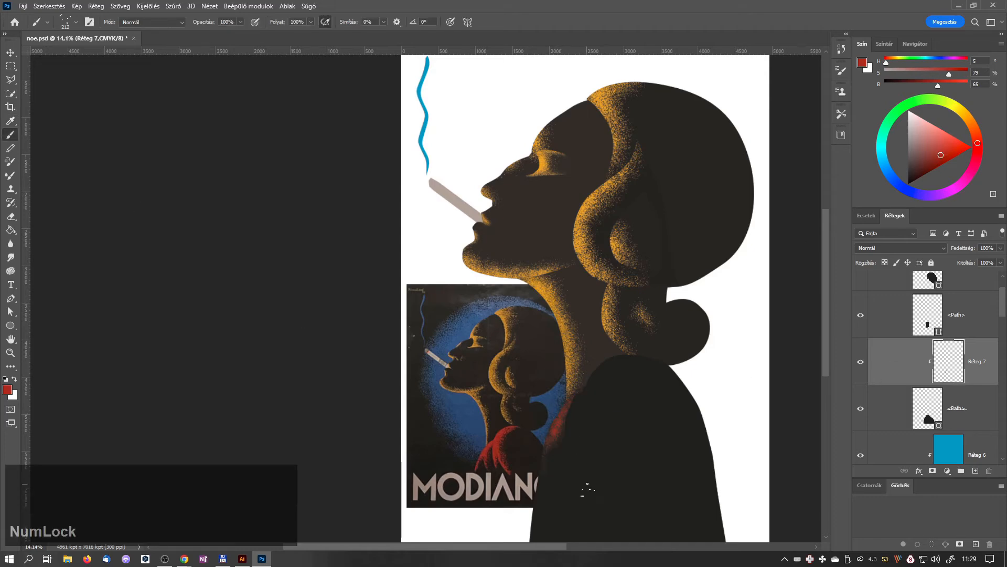
scroll(574, 455, up, 3)
alt+right_click(557, 371)
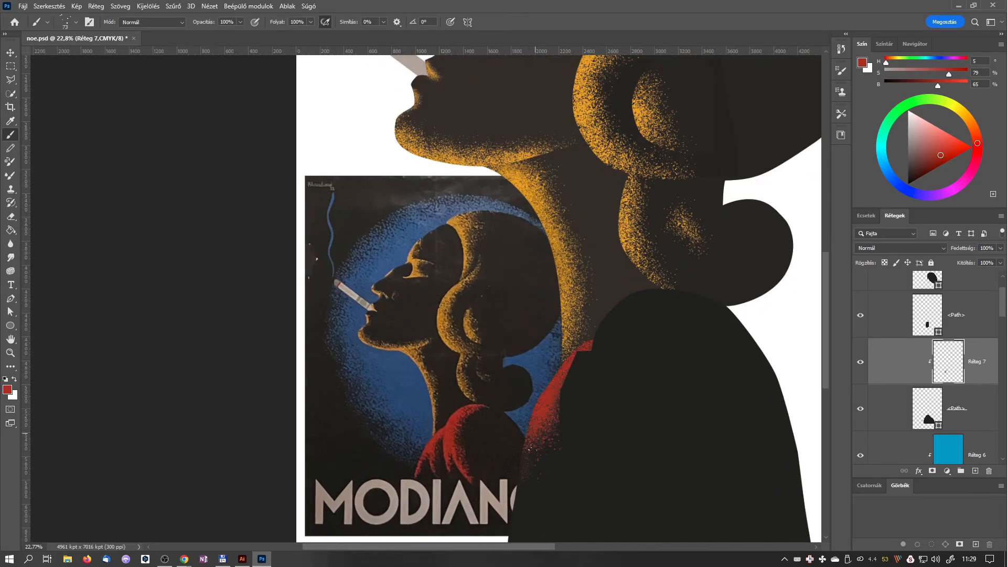
- Add a clipped layer above the small middle shoulder fold shape and spatter red along the fold's front edge
click(929, 316)
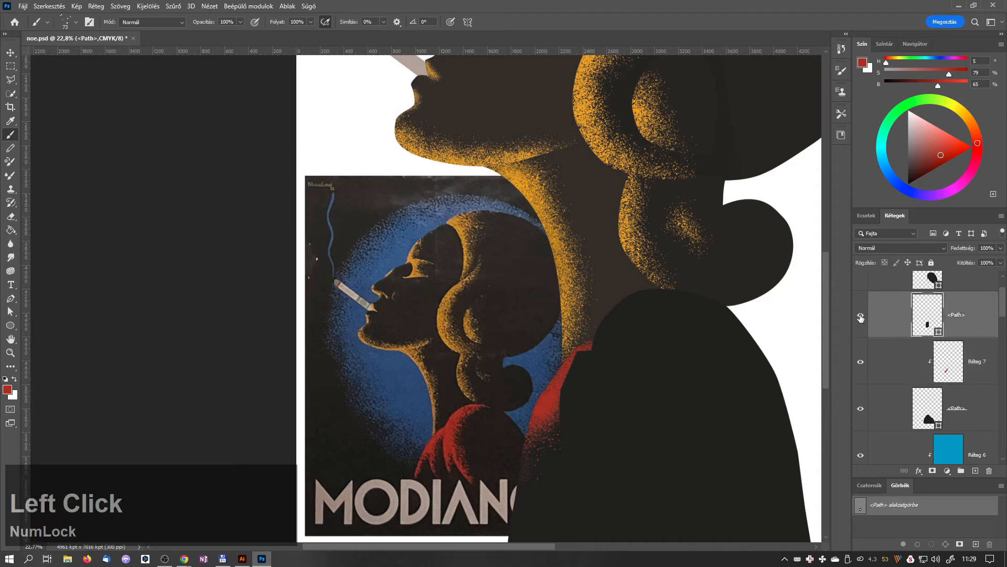
click(975, 470)
alt+click(885, 337)
drag(578, 379, 584, 347)
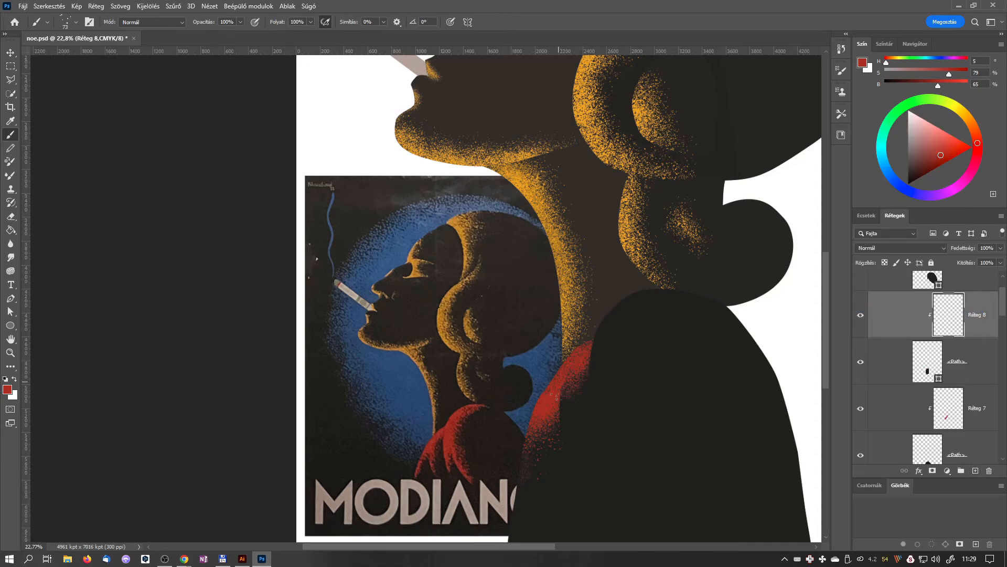
drag(582, 463, 497, 441)
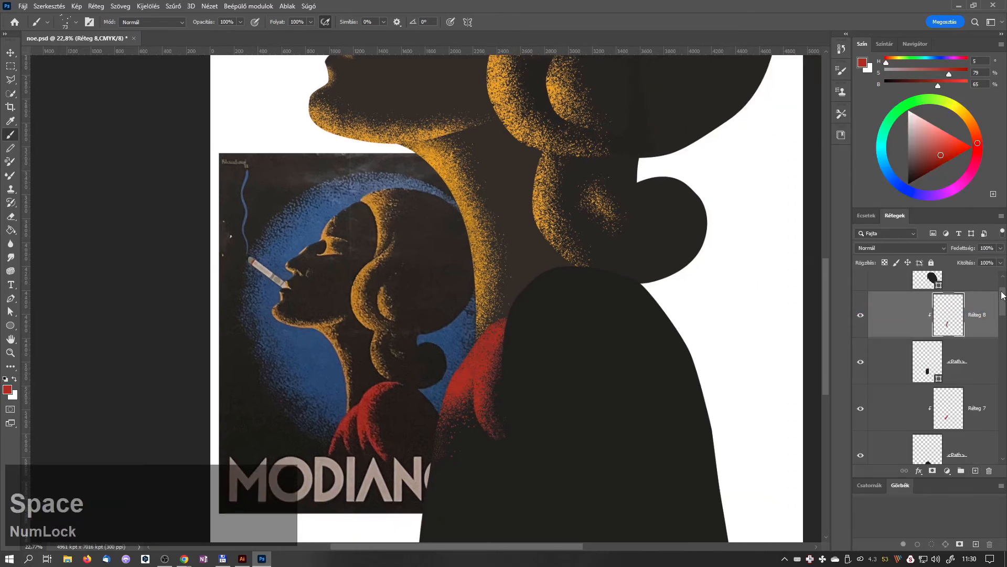
- Add a clipped layer above the large rear shoulder shape and spatter red along its upper front edge
click(930, 281)
click(976, 470)
alt+click(961, 343)
mouse_move(509, 351)
mouse_down()
mouse_move(515, 300)
mouse_move(515, 359)
mouse_move(554, 442)
mouse_up()
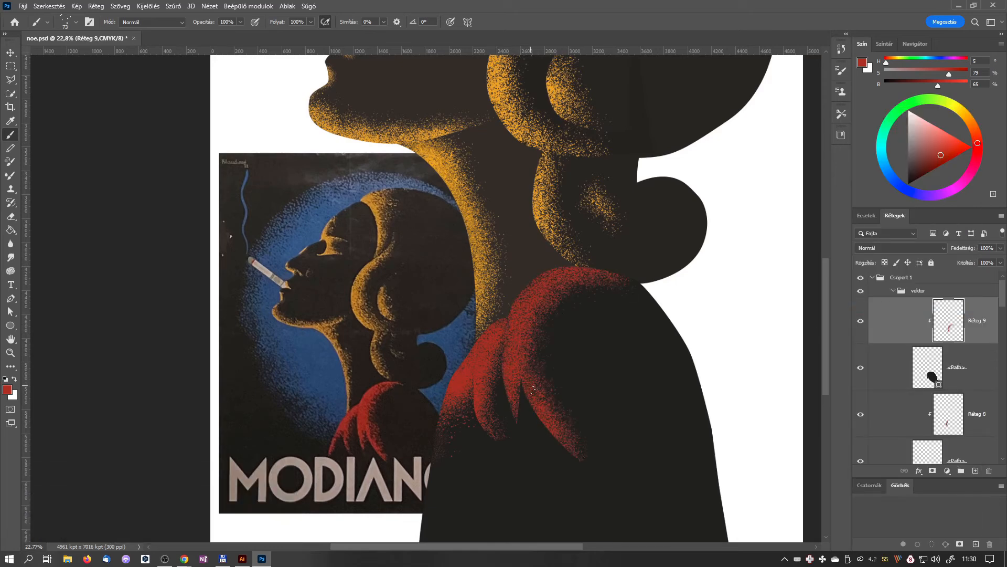
- Sample a dark brown from the artwork and add a Solid Color fill layer of 1f1515 directly above the MODIANO reference layer
alt+click(524, 404)
alt+scroll(600, 376, up, 3)
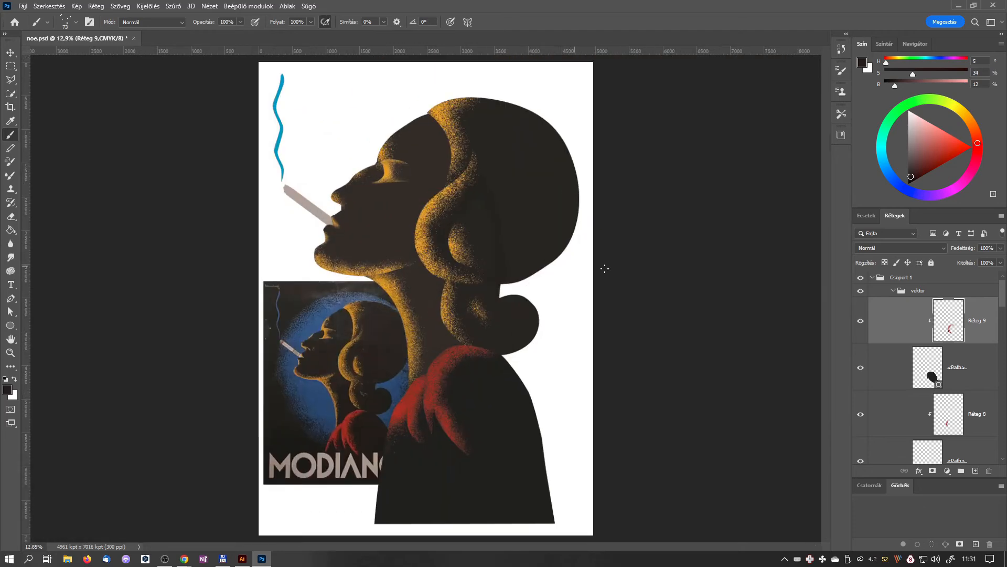
scroll(947, 425, down, 5)
click(907, 403)
click(947, 471)
click(948, 286)
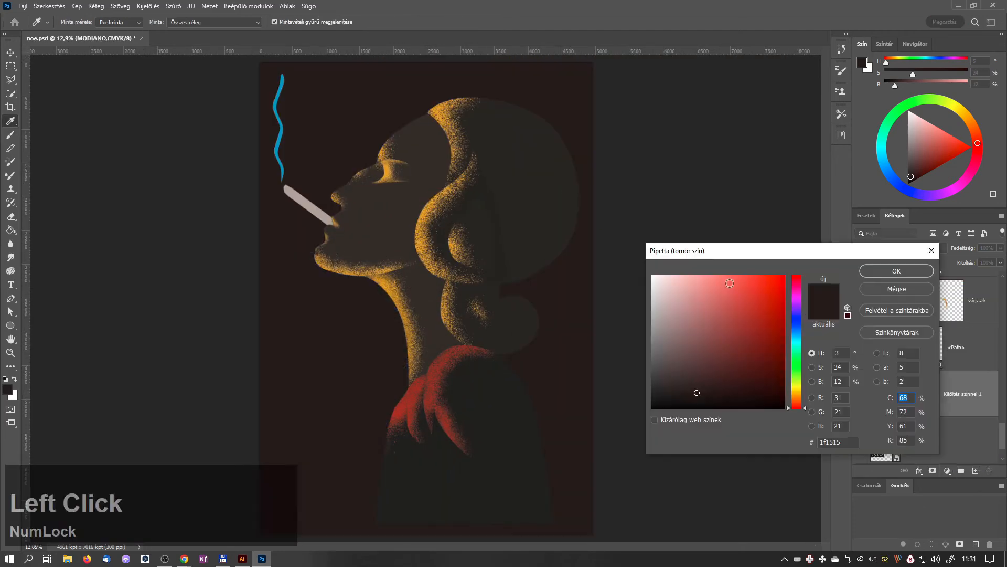
click(888, 270)
- Add a new layer above the dark fill and sample the background blue from the reference poster, hiding the fill only while sampling
click(976, 470)
click(885, 167)
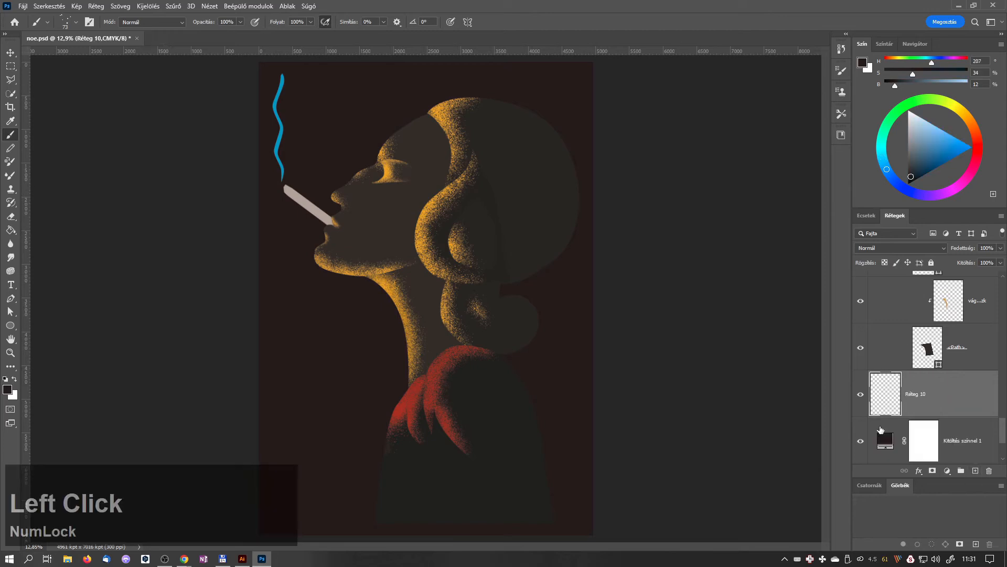
click(861, 441)
click(11, 121)
click(310, 409)
click(860, 441)
key(b)
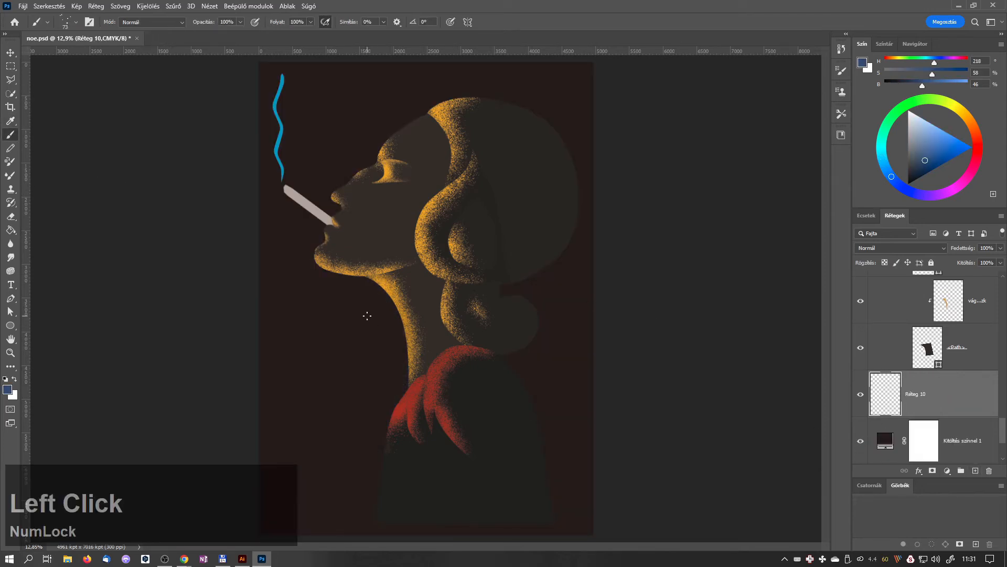
- Spatter a blue halo behind the head and neck, first with a 322 px brush and then more densely at 146 px
mouse_move(366, 315)
mouse_down()
mouse_move(381, 258)
mouse_move(410, 295)
mouse_move(382, 183)
mouse_up()
drag(500, 281, 549, 280)
alt+right_click(480, 196)
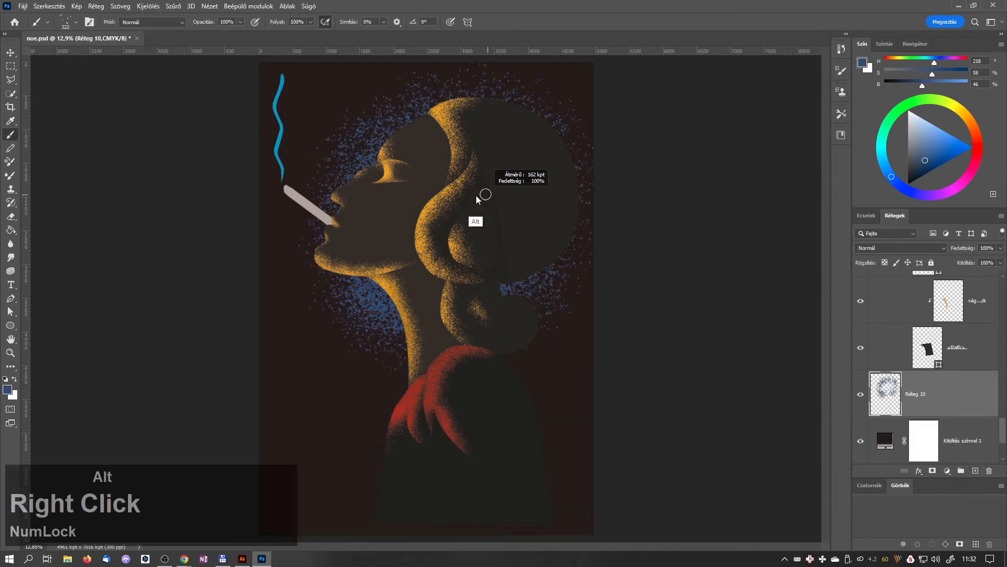
drag(433, 103, 374, 152)
mouse_move(386, 346)
mouse_down()
mouse_move(399, 367)
mouse_move(367, 323)
mouse_up()
mouse_move(506, 290)
mouse_down()
mouse_move(535, 279)
mouse_move(472, 94)
mouse_move(315, 242)
mouse_move(346, 197)
mouse_up()
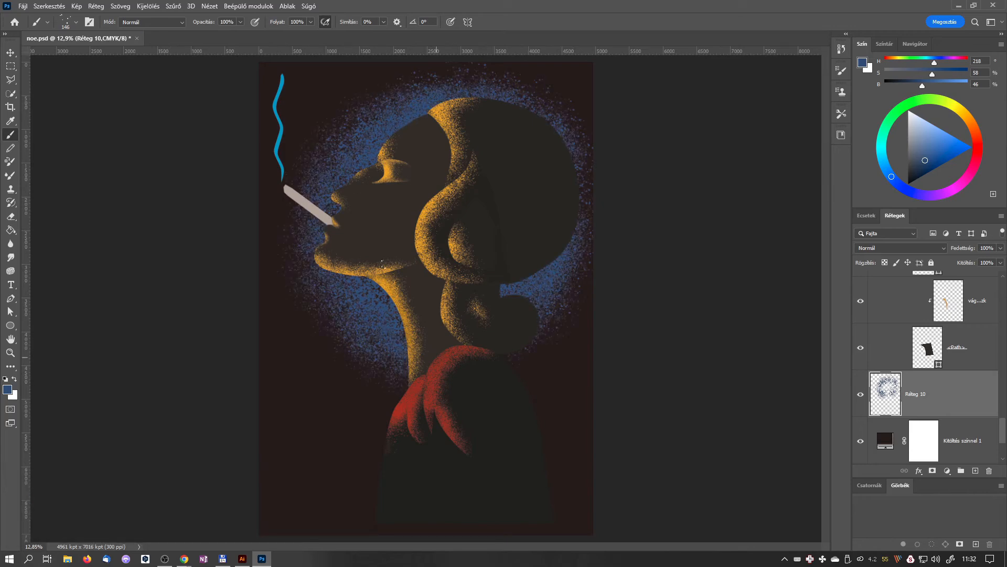
- Check the halo against the reference poster and extend the blue spatter beside the throat and behind the hair bun
click(860, 443)
click(860, 443)
drag(376, 383, 320, 330)
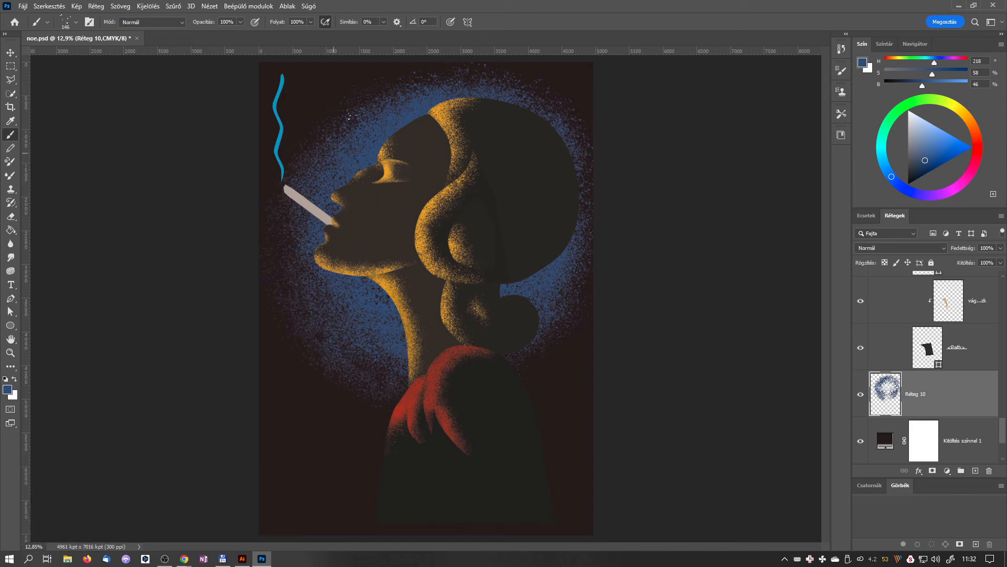
drag(530, 357, 570, 318)
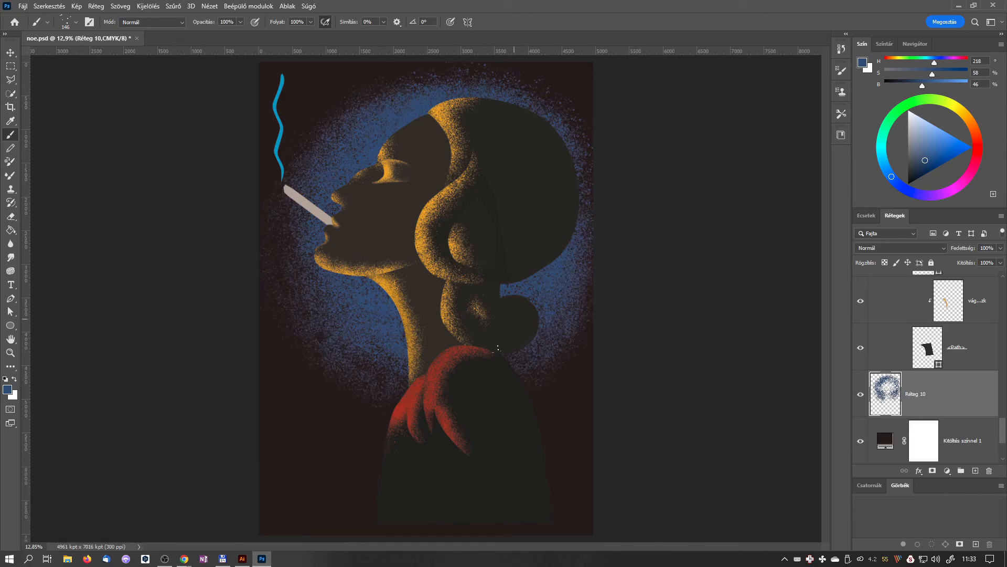
- Hide the dark fill layer to compare the painting with the reference poster, and show the fill again
click(860, 441)
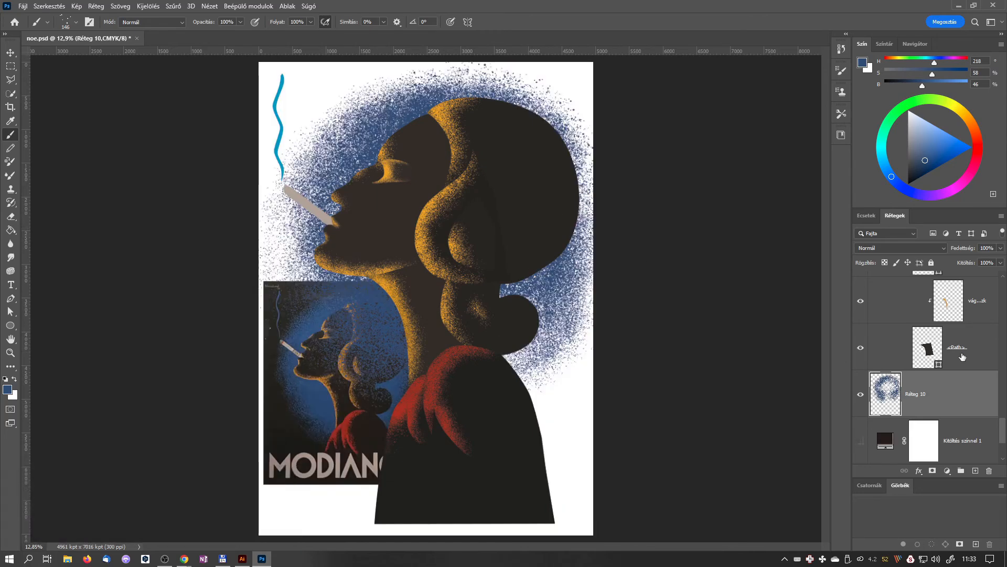
scroll(885, 420, up, 5)
scroll(885, 419, down, 5)
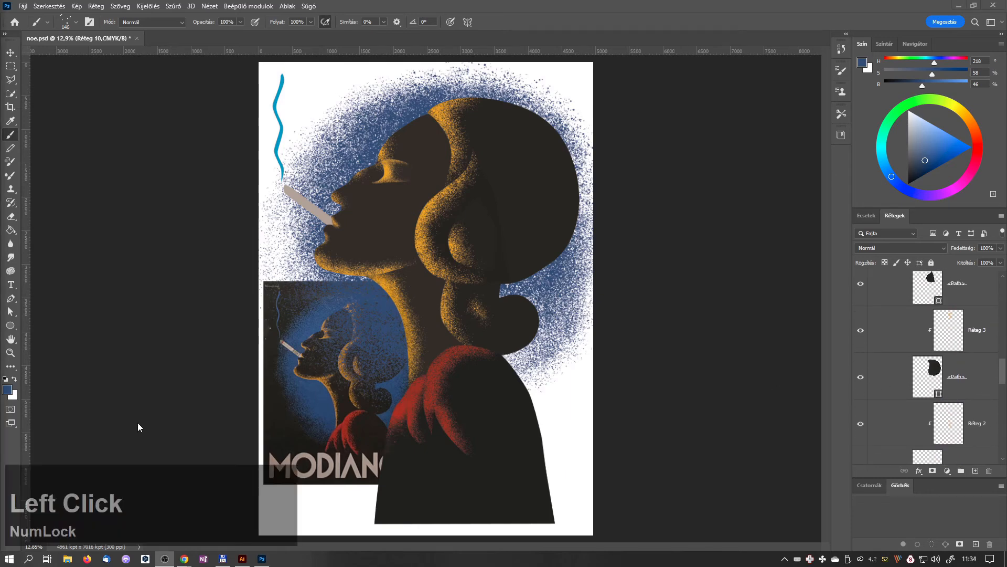
drag(1002, 369, 1002, 437)
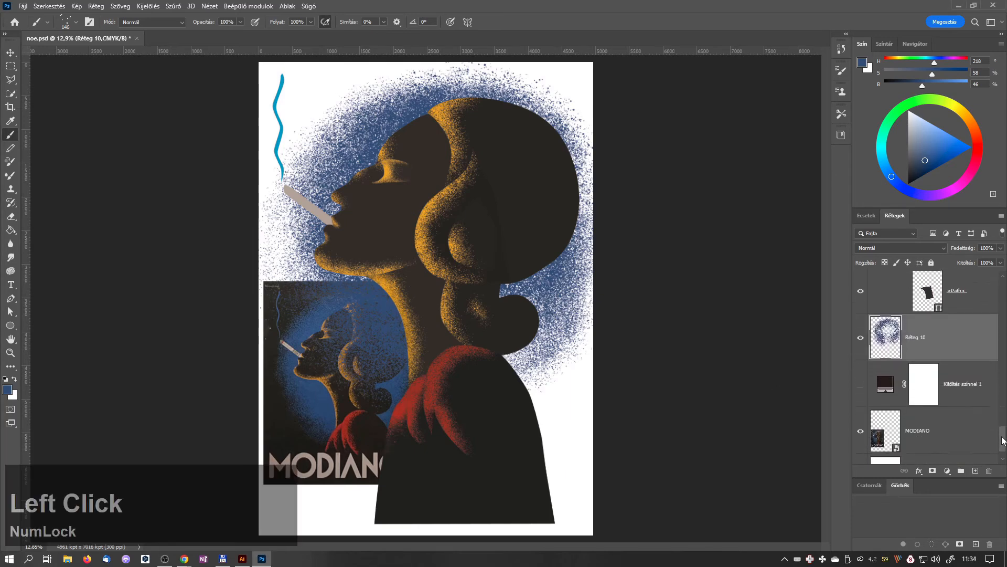
click(861, 383)
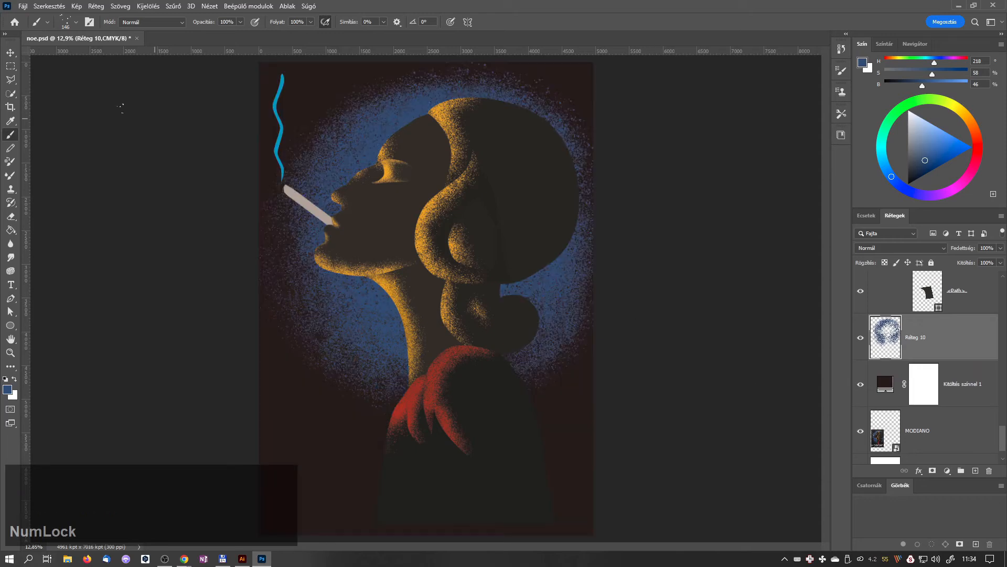
- Save the document as cigarettas_noe.psd in the 03_video folder with maximized compatibility
click(23, 7)
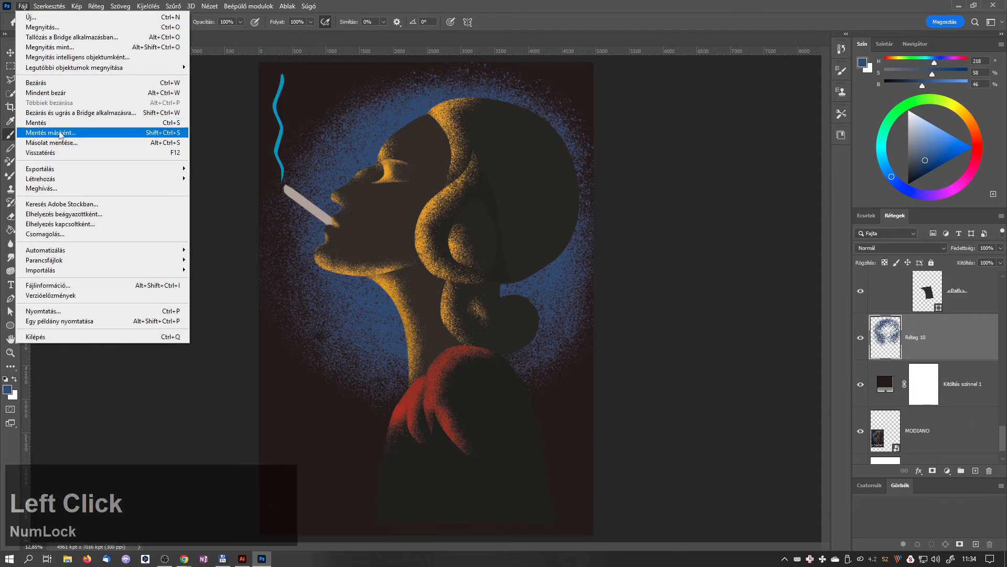
click(62, 134)
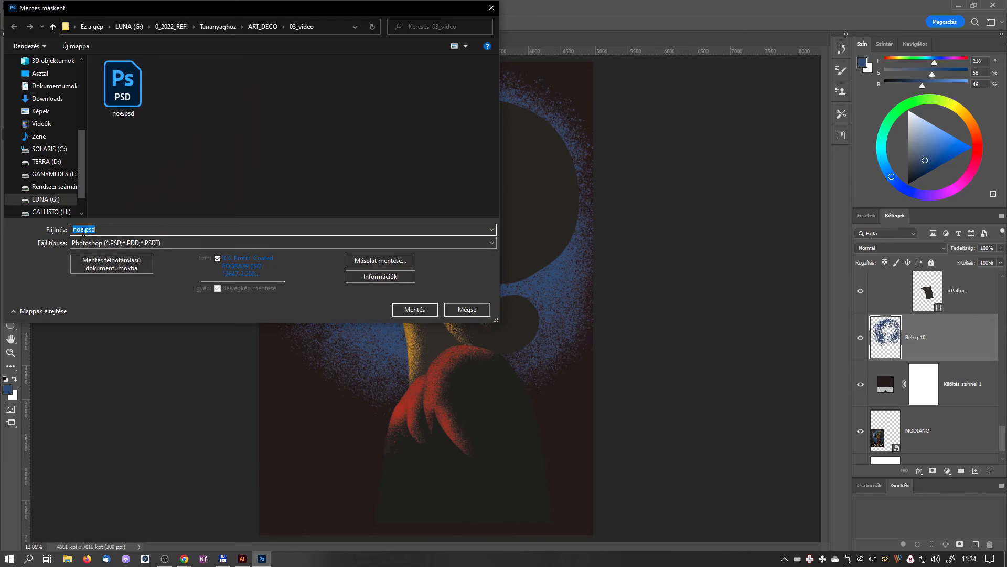
click(83, 230)
text(ci)
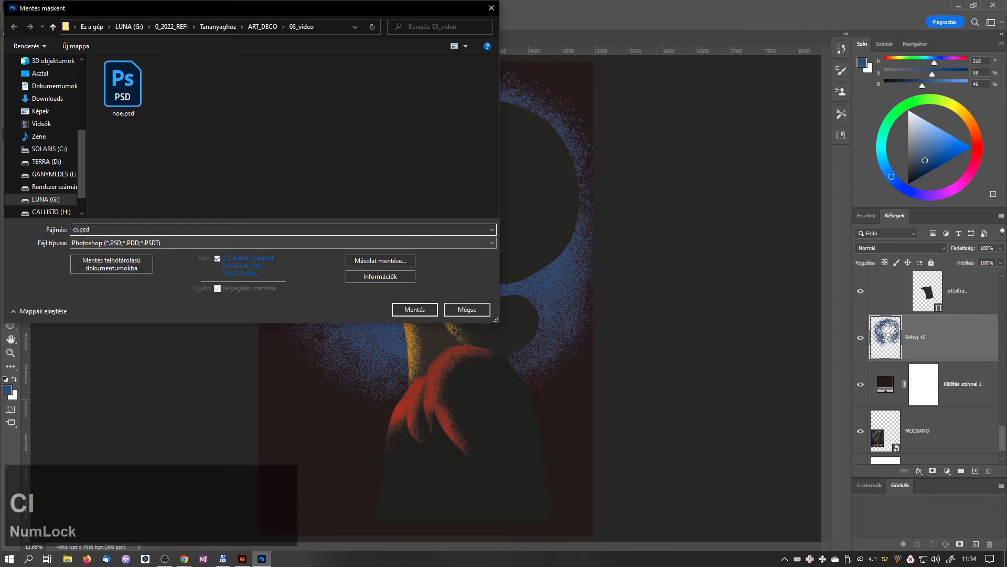
text(garettas)
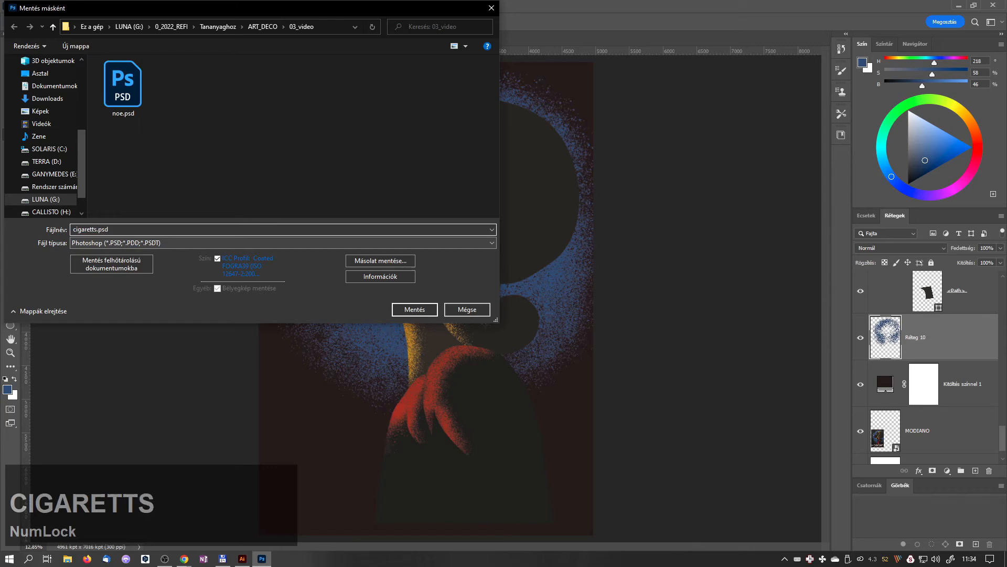
key(BackSpace)
text(as_noe)
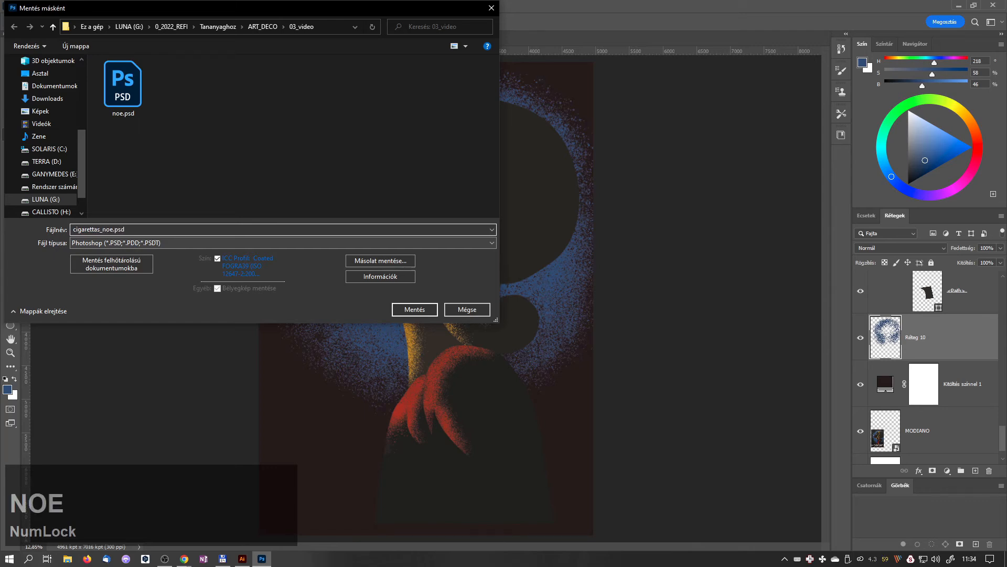
key(Return)
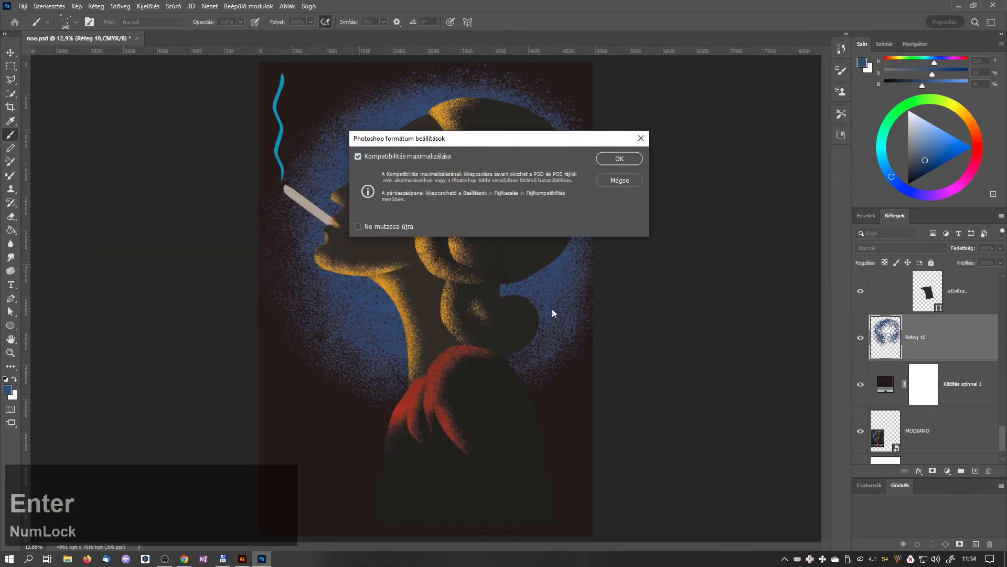
click(617, 158)
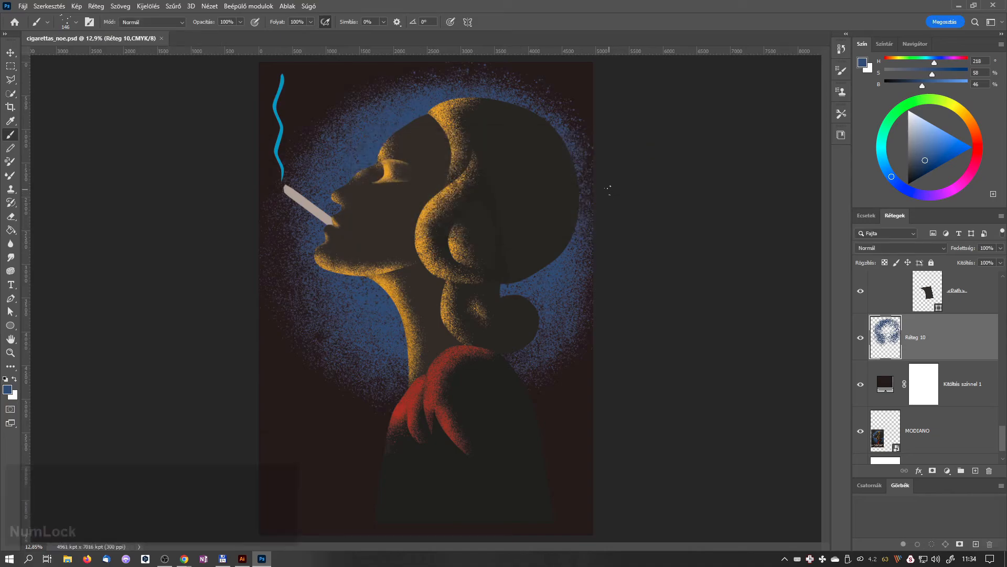
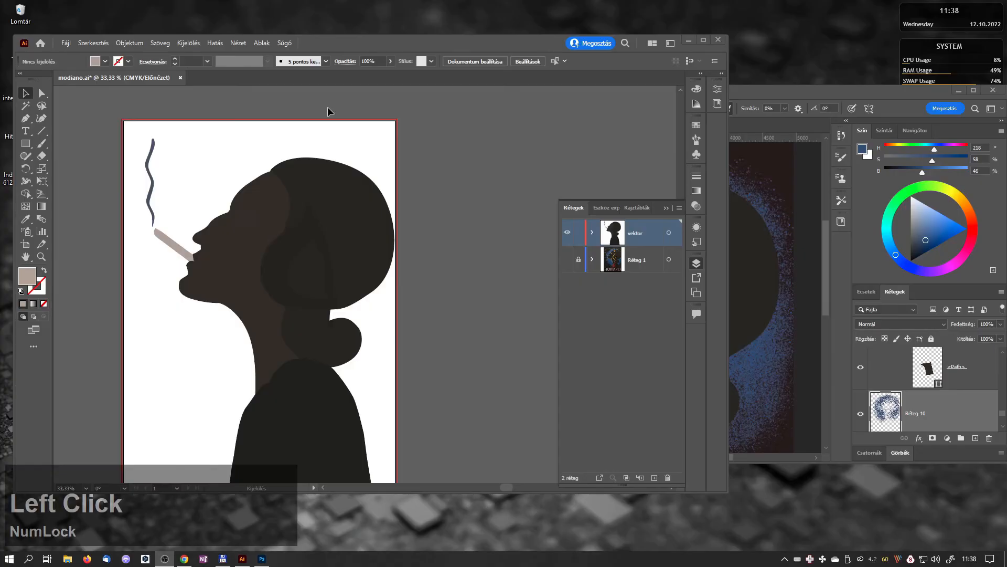
- Switch to Photoshop and enlarge its window to view the painting beside the Illustrator artwork
drag(39, 87, 84, 89)
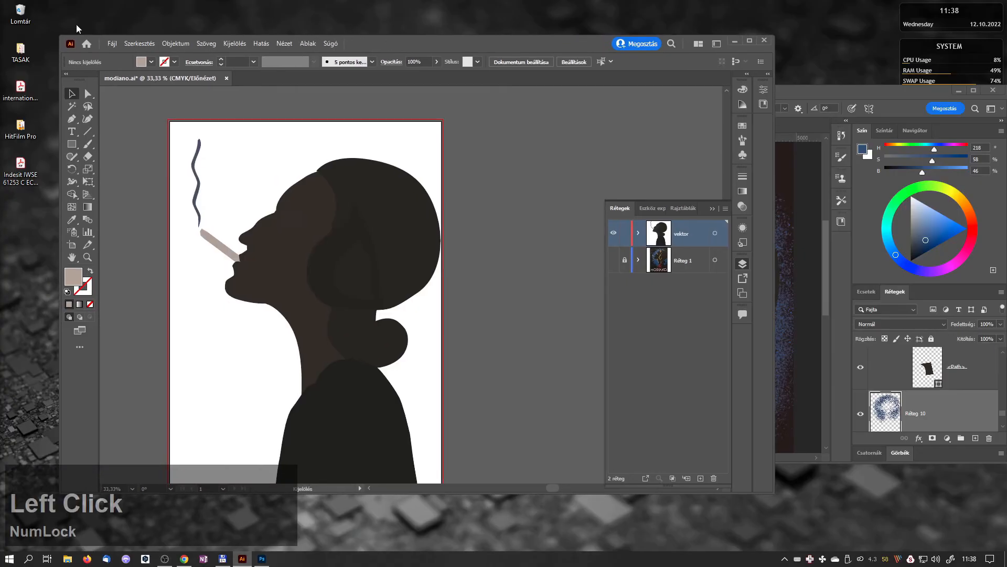
click(825, 146)
drag(766, 463, 765, 546)
scroll(703, 399, down, 1)
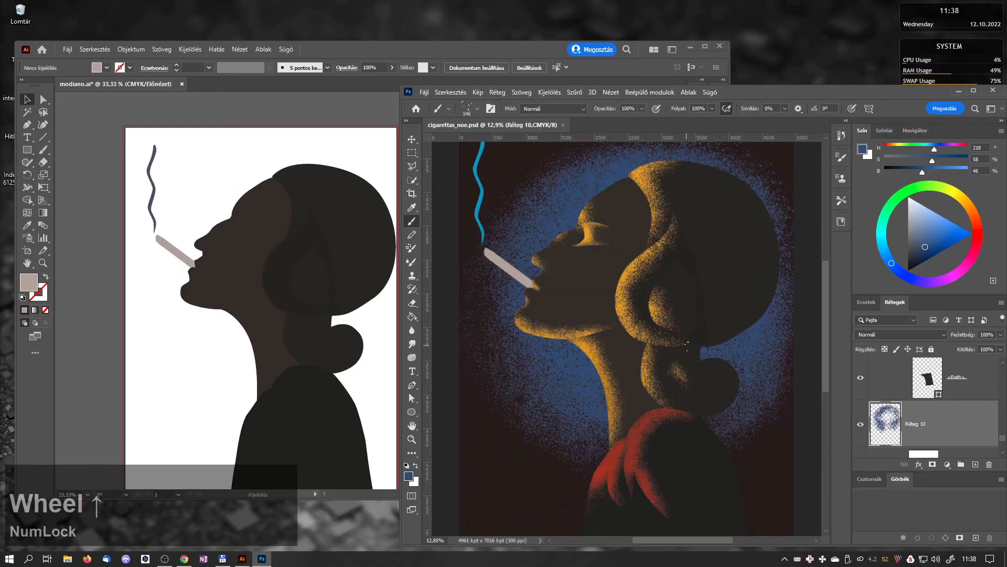
- Switch to InDesign and set up a new print document from the A3 preset, sized 420 × 594 mm (297*2)
click(11, 563)
click(242, 261)
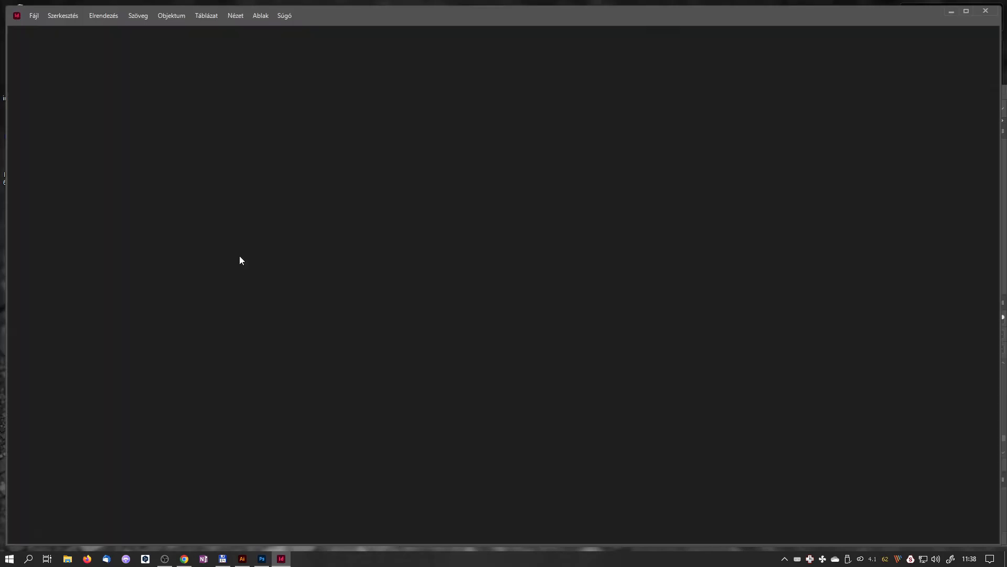
click(38, 88)
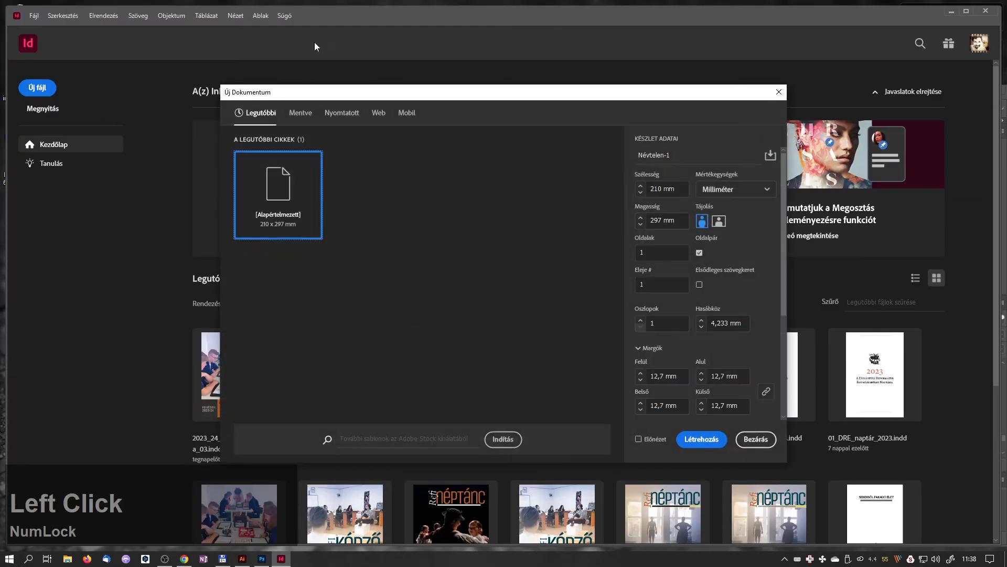
click(342, 112)
click(436, 258)
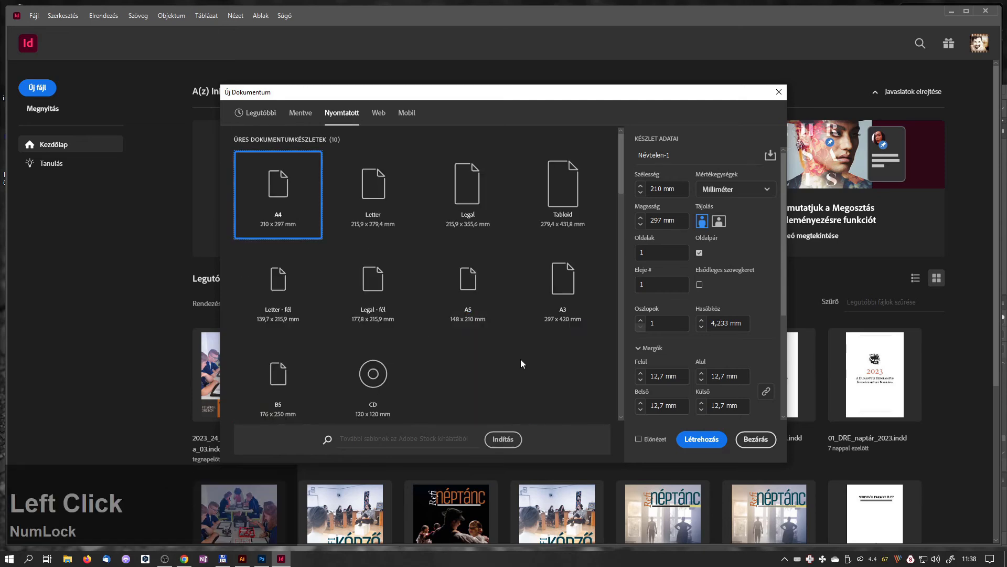
click(563, 288)
click(718, 221)
text(*2)
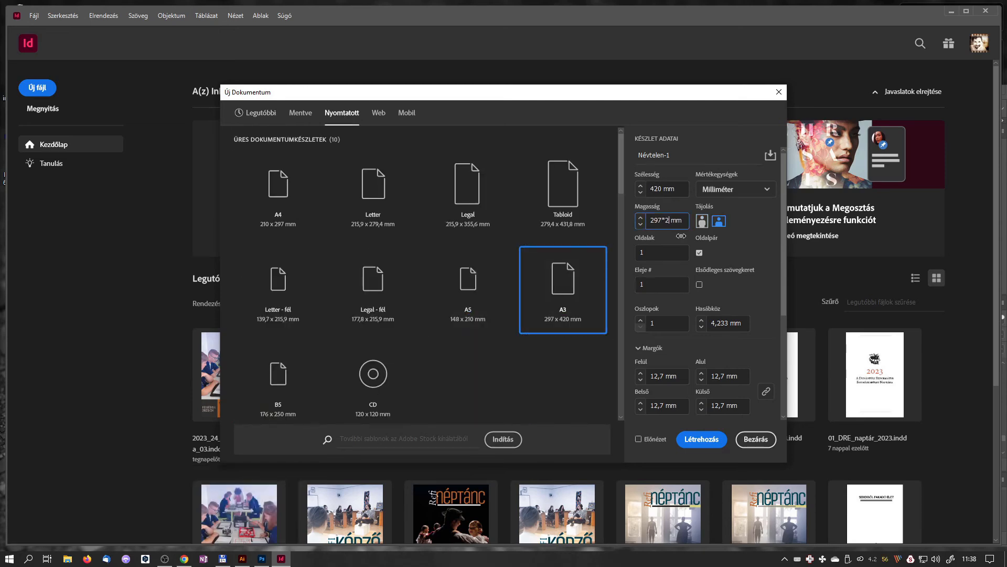
click(667, 191)
- Set all margins to 0 mm and all bleeds to 3 mm, and create the document
click(663, 377)
scroll(662, 341, down, 1)
scroll(662, 310, down, 1)
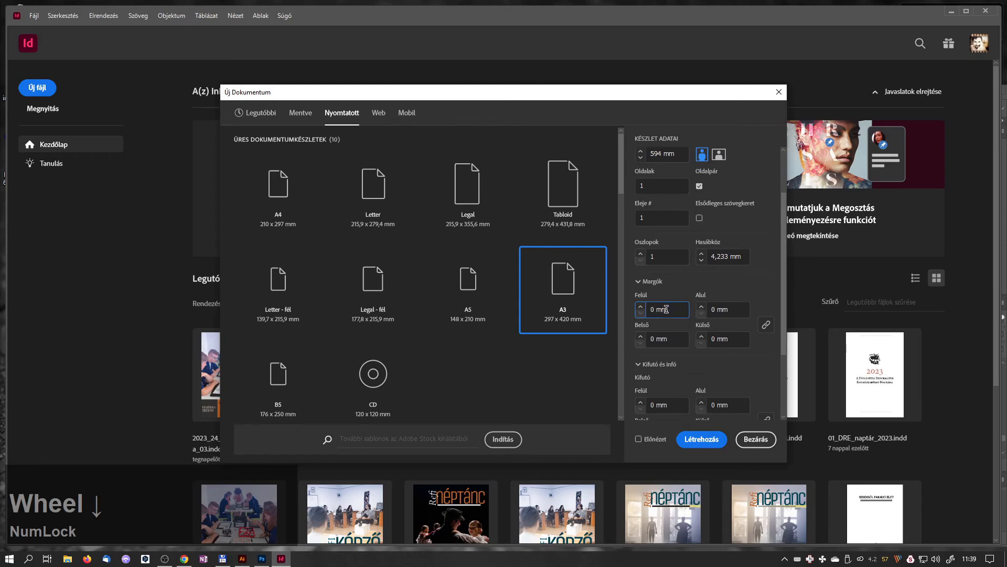
click(662, 404)
scroll(728, 367, down, 2)
scroll(660, 307, up, 2)
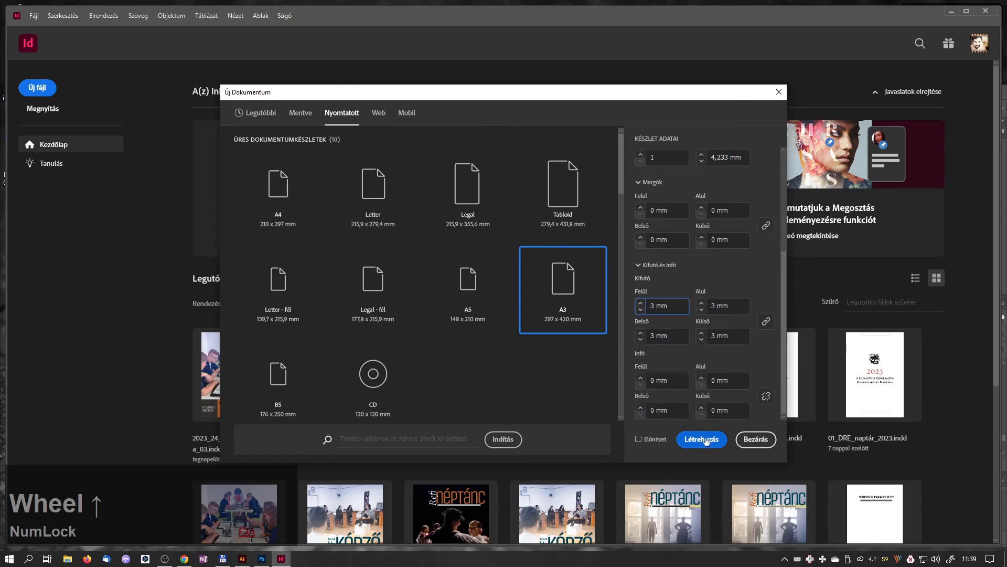
click(706, 439)
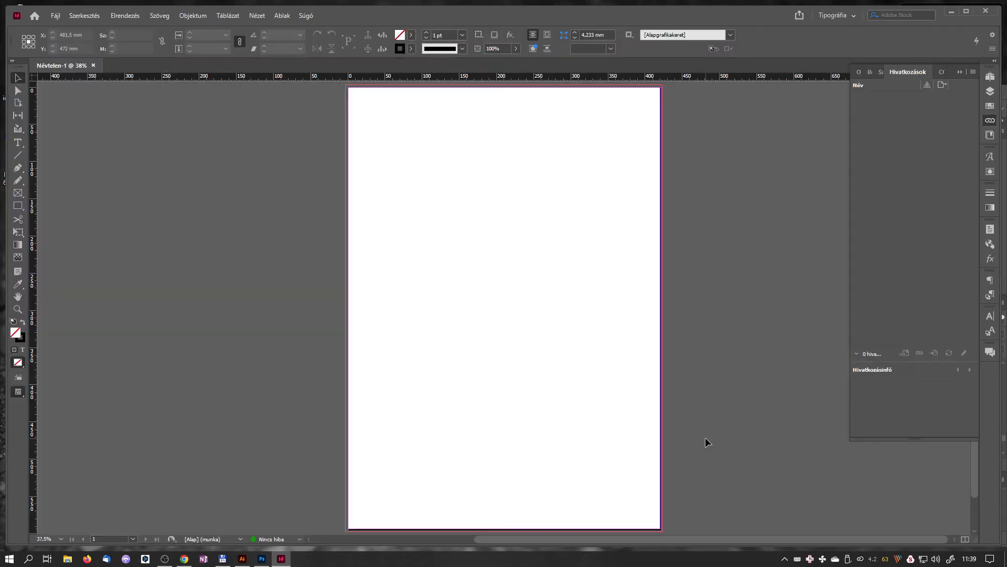
- Place cigarettas_noe.psd from the 03_video folder at the upper-left corner of the page
key(Num_Lock)
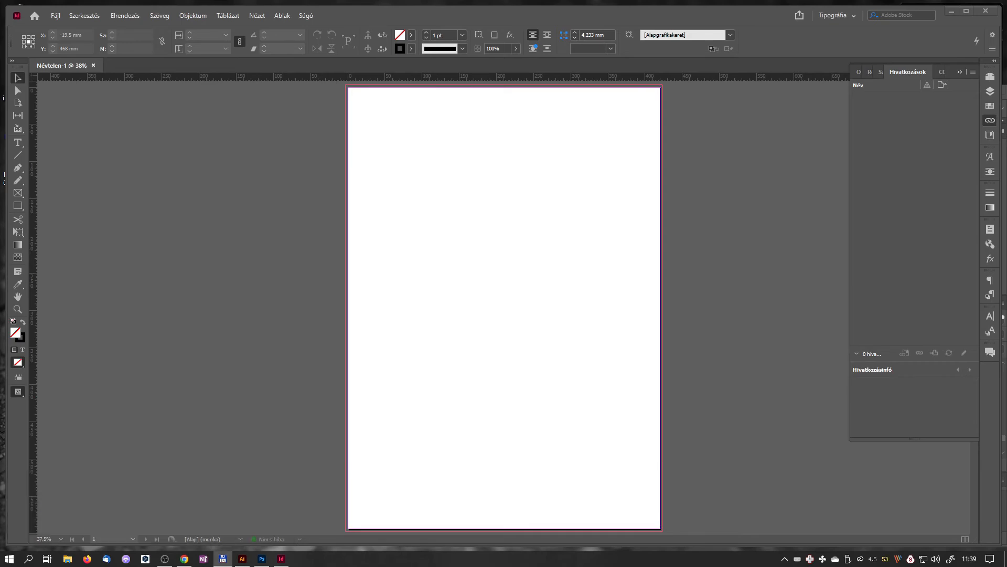
click(222, 558)
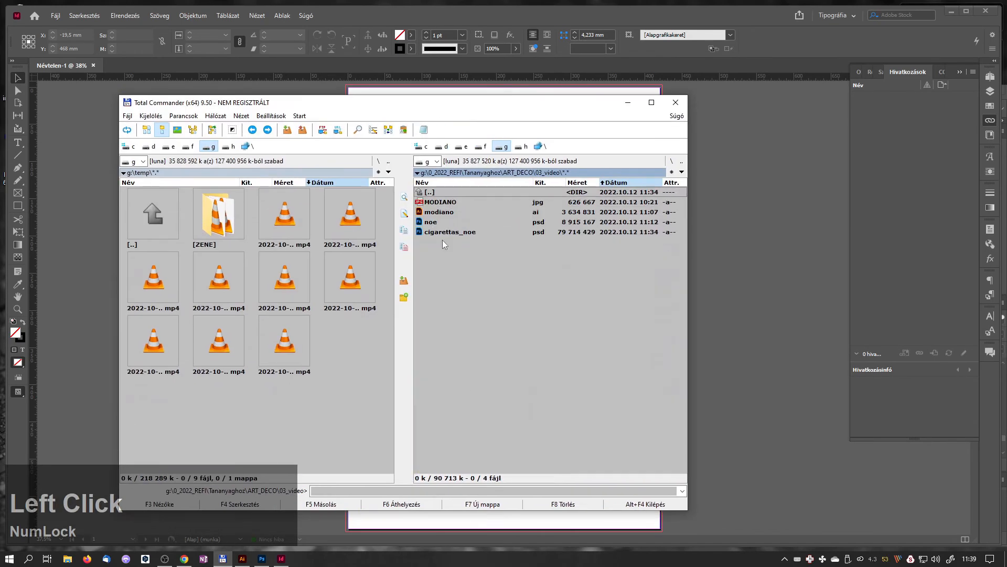
click(446, 232)
drag(447, 102, 89, 113)
drag(83, 244, 349, 88)
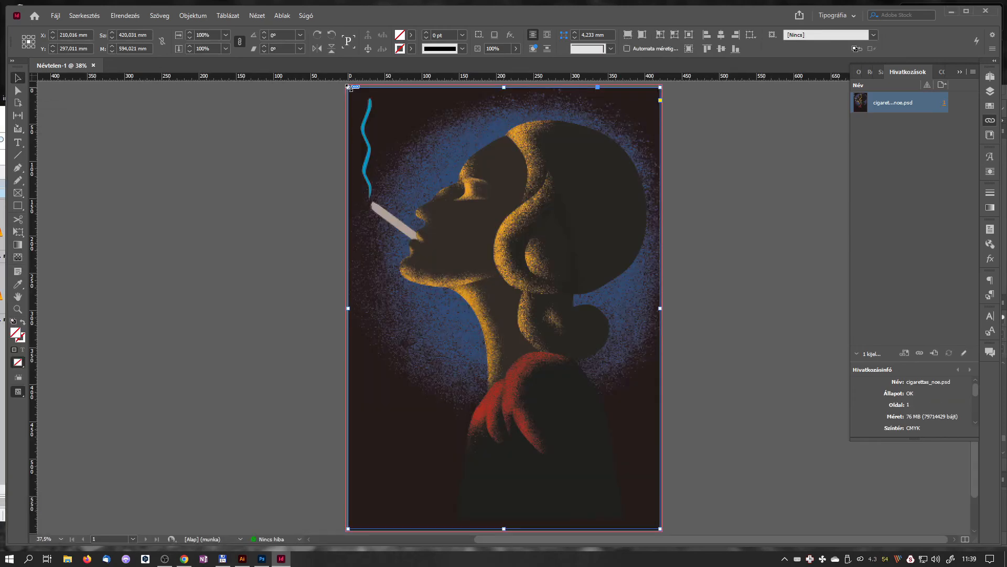
- Turn on the overprint preview and extend the placed painting out to the bleed edges
click(257, 15)
click(275, 27)
mouse_move(660, 528)
mouse_down()
mouse_move(667, 545)
mouse_move(663, 531)
mouse_up()
click(706, 448)
- Switch to Total Commander and open the nem_magyar folder inside 01_ART_DECO_FONTS
click(3, 341)
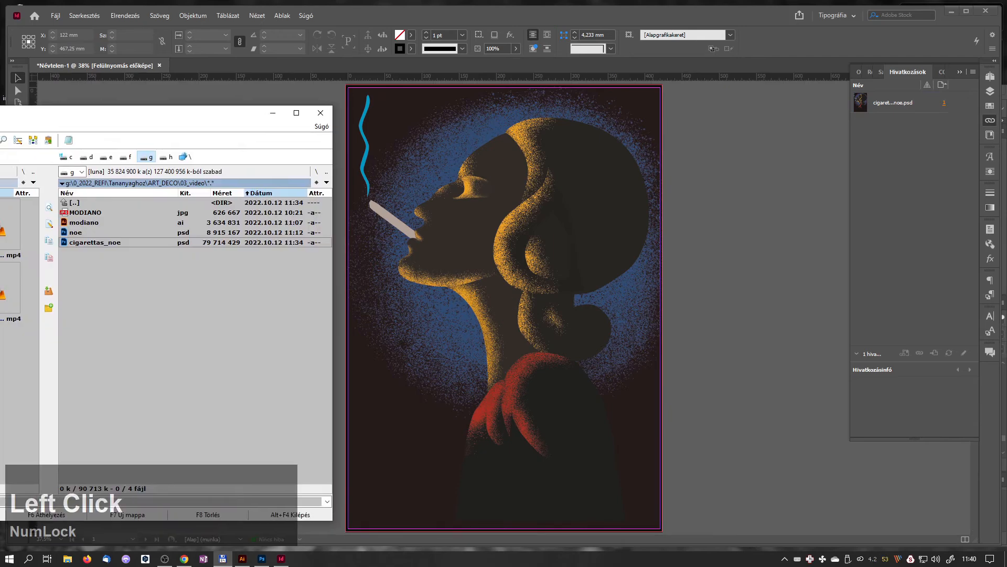
drag(87, 112, 403, 99)
double_click(407, 191)
double_click(428, 202)
double_click(419, 209)
click(421, 211)
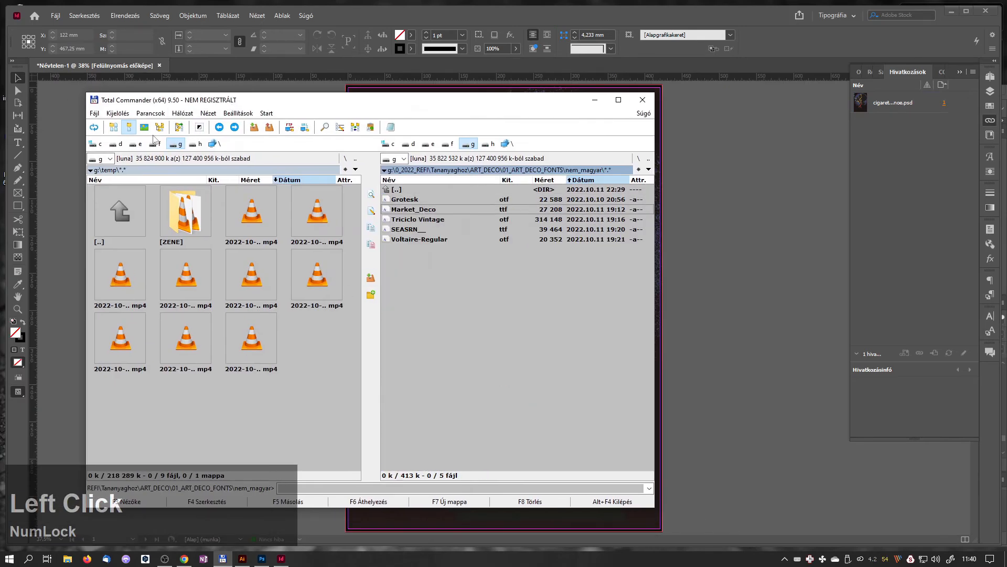
- Show the fonts as thumbnails and install Market Deco, replacing the already installed copy
click(144, 127)
double_click(546, 212)
click(97, 69)
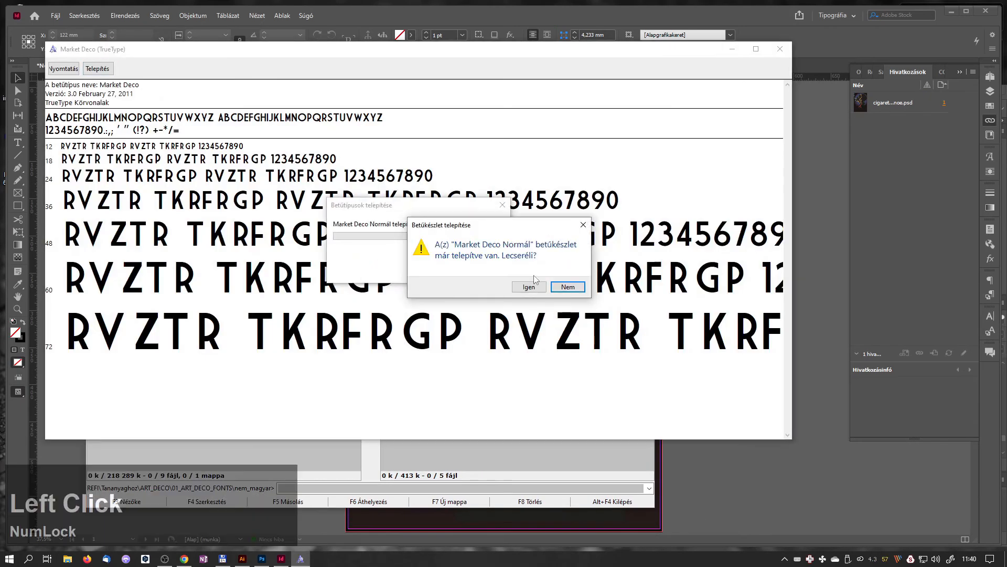
click(519, 286)
click(732, 49)
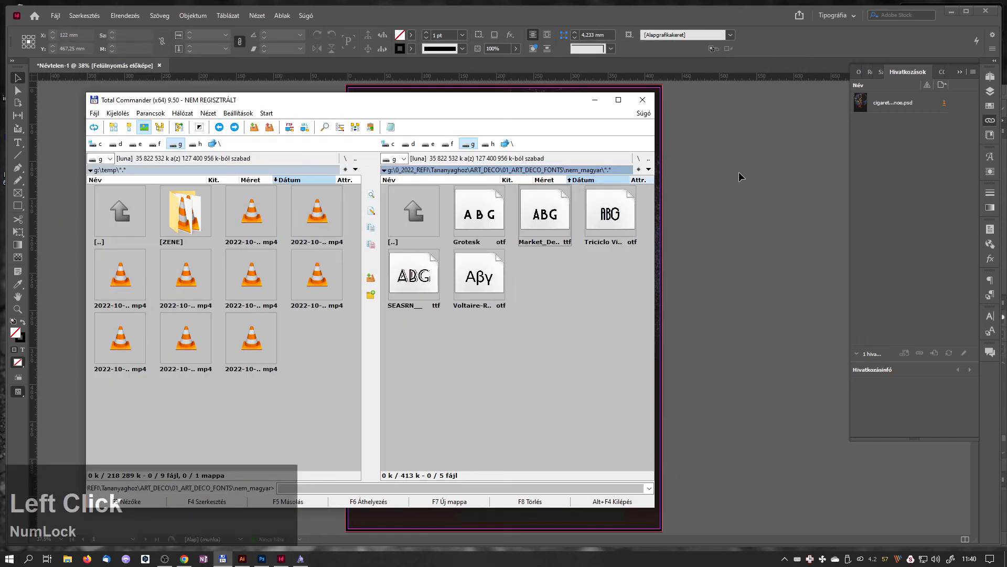
click(739, 172)
- Place MODIANO.jpg from the 03_video folder over the painting as a reference, about 110 × 152 mm
click(222, 558)
double_click(416, 215)
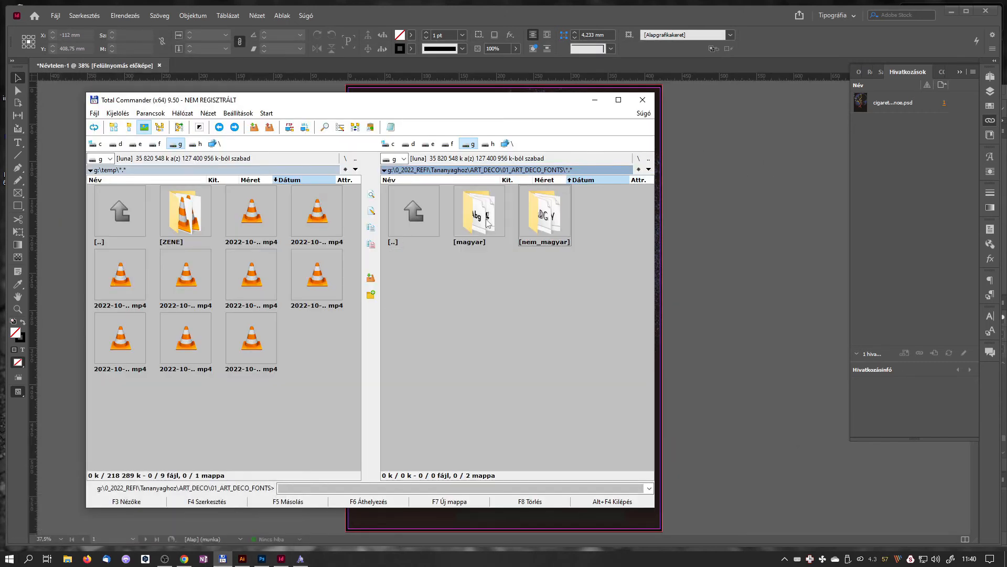
double_click(417, 214)
double_click(604, 218)
drag(500, 102, 180, 136)
drag(160, 249, 765, 254)
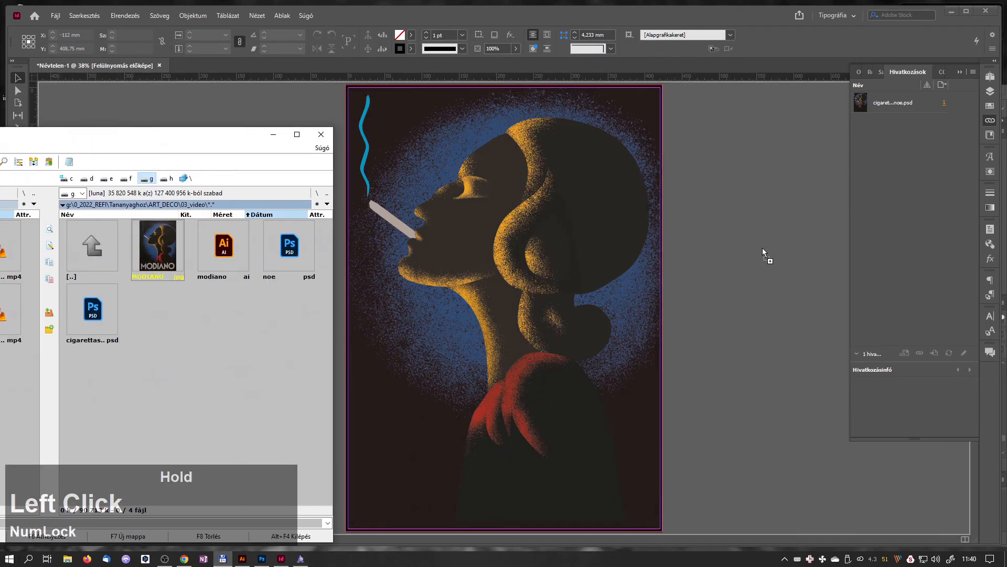
drag(388, 169, 457, 284)
drag(2, 134, 0, 125)
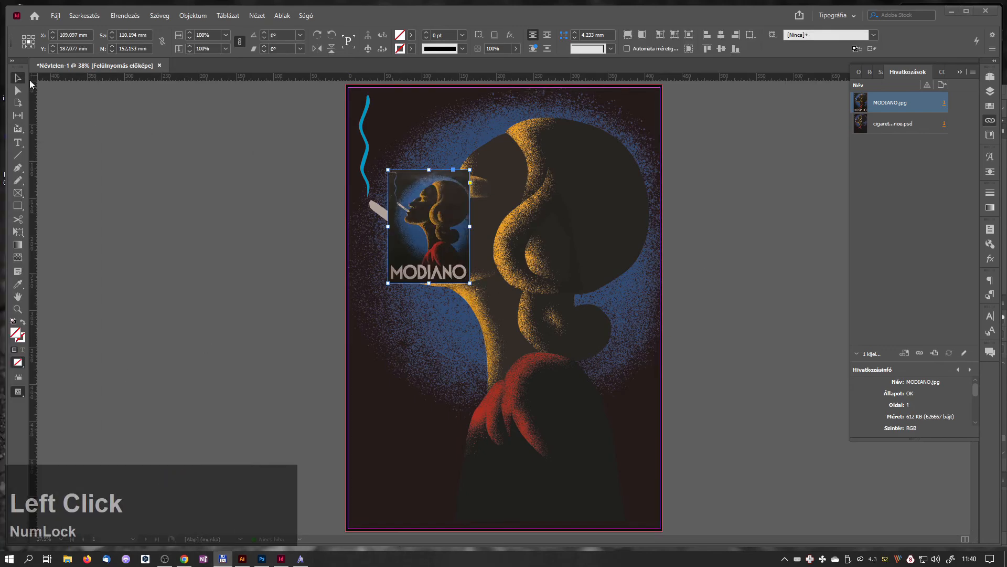
- Add a text frame in the lower part of the poster reading "Modiano" and set it to 300 pt
click(18, 142)
drag(382, 458, 503, 494)
text(MOD)
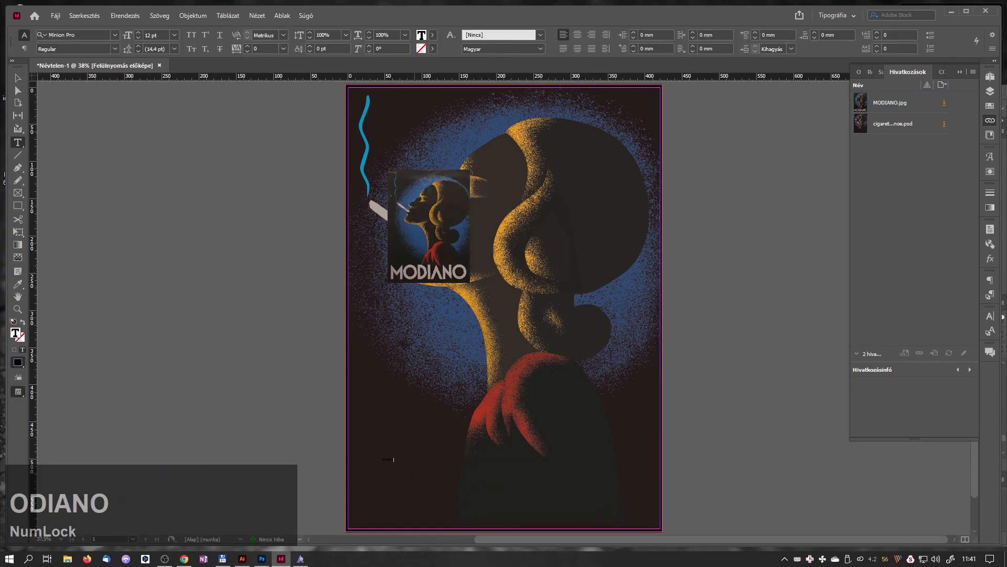
key(ctrl+a)
click(156, 34)
text(300)
key(Return)
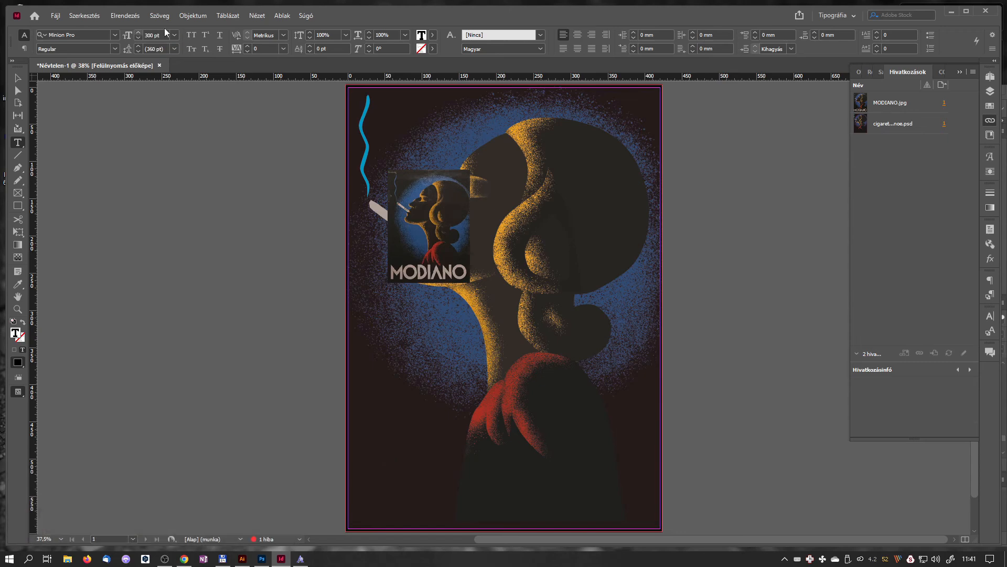
- Colour the title text [Papír], enlarge its frame to fit the word, and move it into place across the poster's lower part
click(19, 79)
double_click(451, 477)
key(ctrl+a)
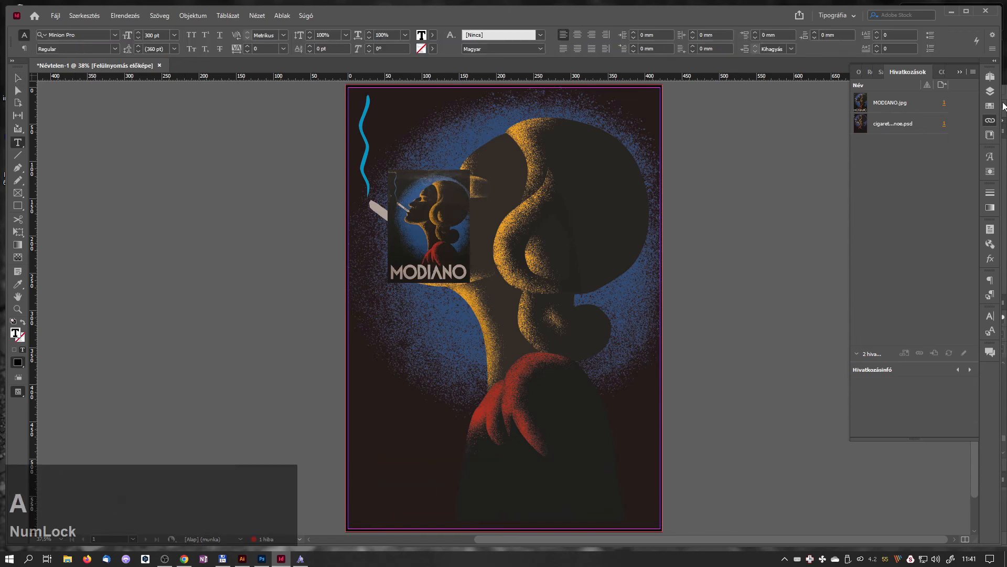
click(990, 106)
click(866, 130)
click(19, 79)
drag(609, 513, 787, 534)
drag(573, 467, 551, 432)
- Change the title's font to Market Deco
double_click(564, 447)
double_click(564, 447)
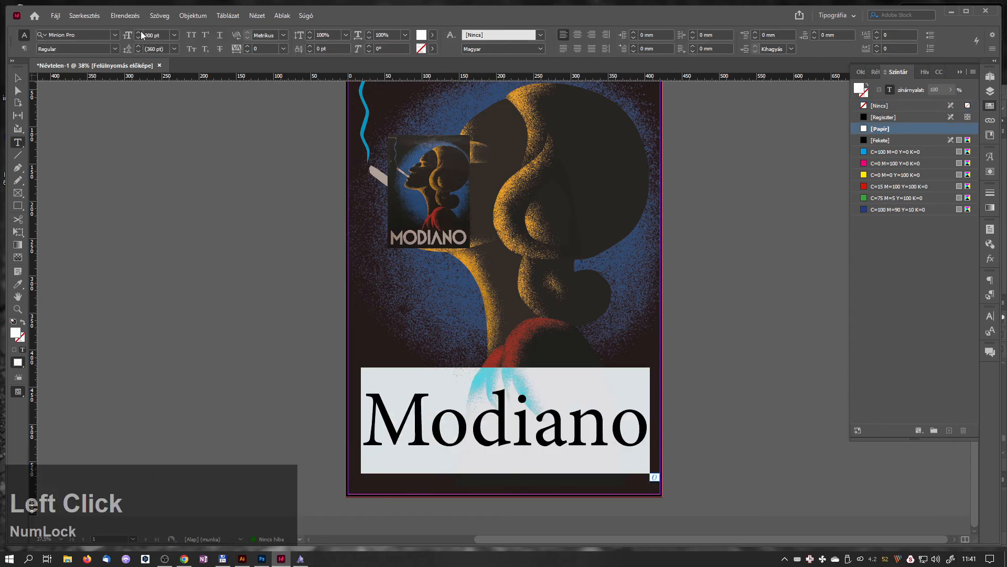
click(84, 35)
text(mar)
click(83, 163)
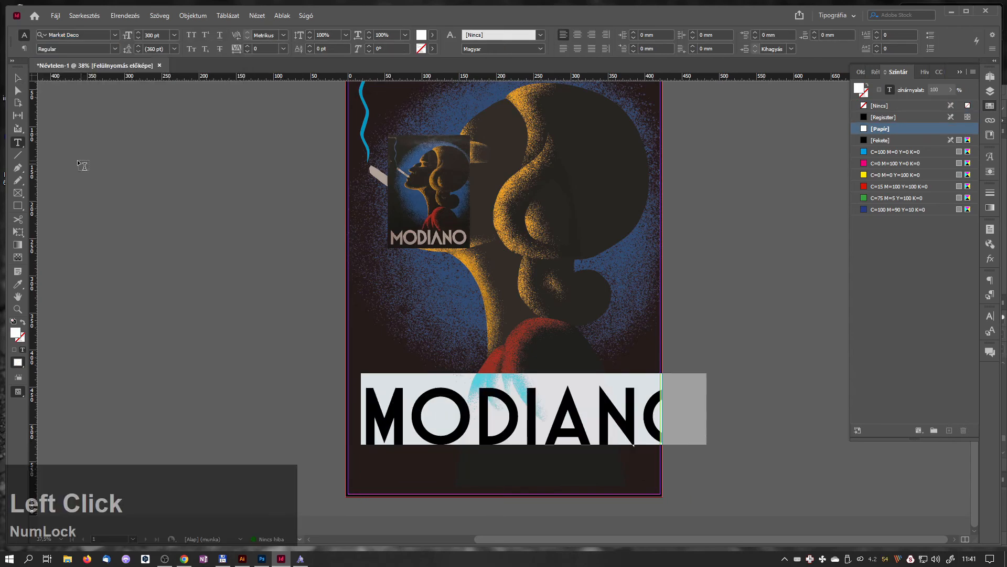
- Scale the MODIANO title to about 259 pt and position it near the poster's bottom edge
key(Escape)
drag(765, 387, 679, 411)
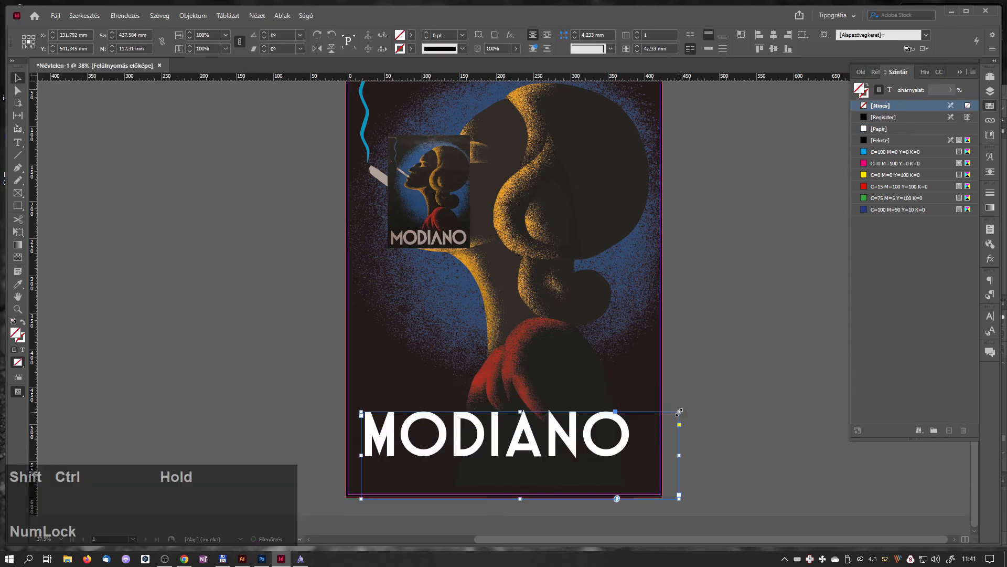
drag(609, 447, 617, 448)
drag(687, 499, 739, 514)
drag(636, 459, 599, 450)
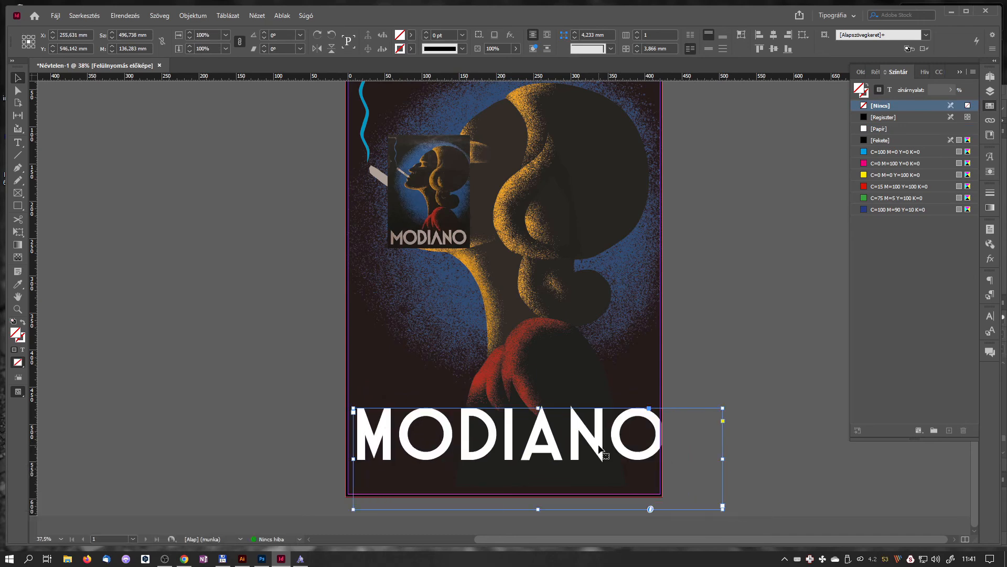
drag(723, 509, 704, 504)
drag(624, 452, 630, 464)
- Enlarge the reference image to about 259 × 358 mm and tighten the title's tracking to about -75 to match its lettering
click(450, 217)
drag(470, 247, 581, 402)
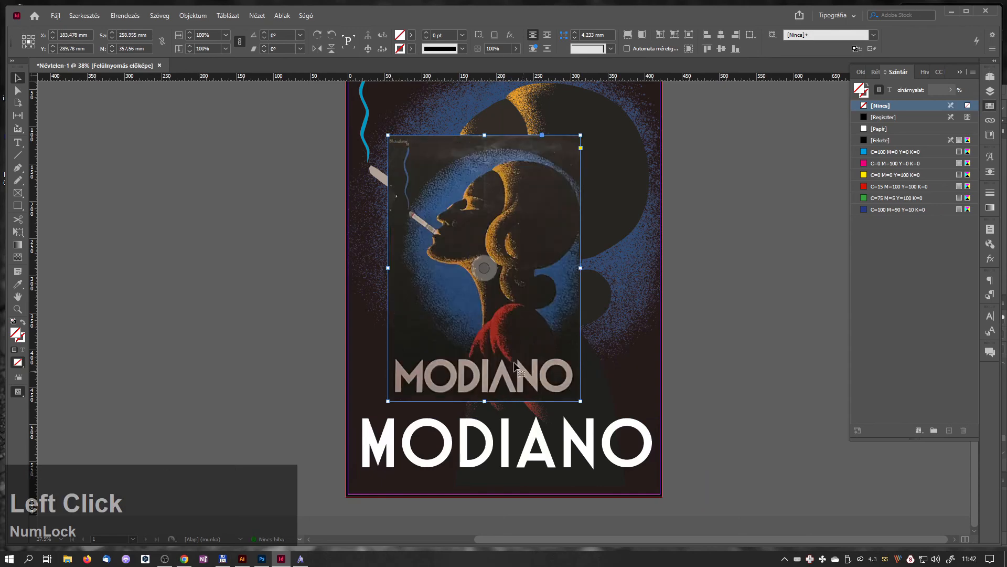
double_click(507, 456)
drag(654, 452, 361, 446)
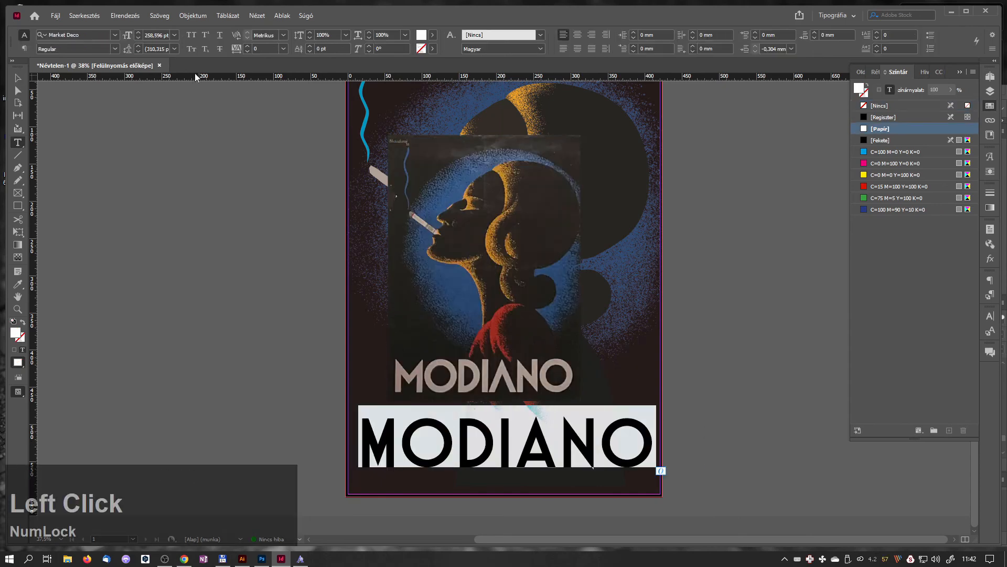
click(284, 49)
click(274, 84)
click(284, 49)
click(275, 73)
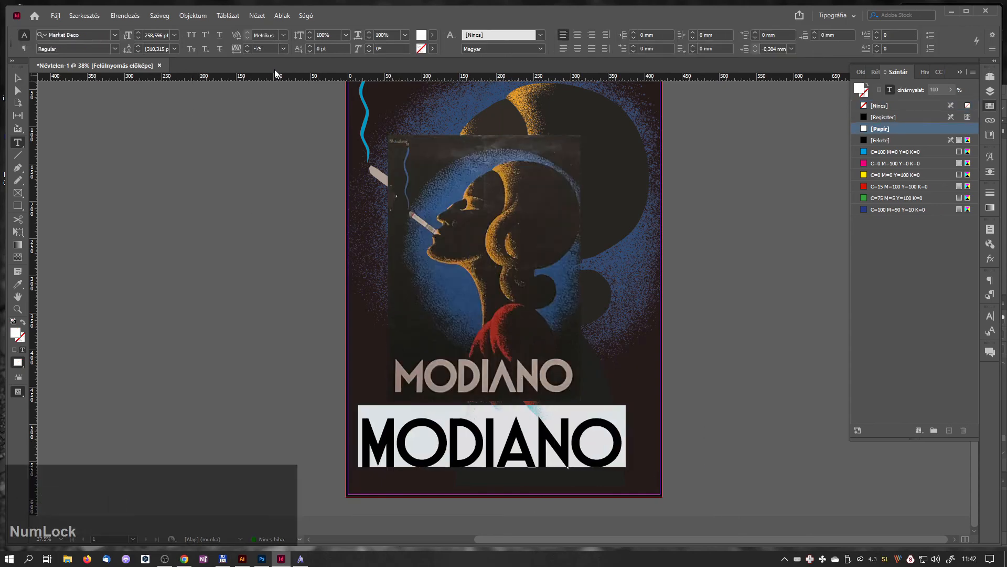
click(248, 52)
- Scale the title frame to about 404 × 85 mm and recolour the text with the beige sampled from the reference lettering
click(17, 78)
drag(707, 513, 663, 482)
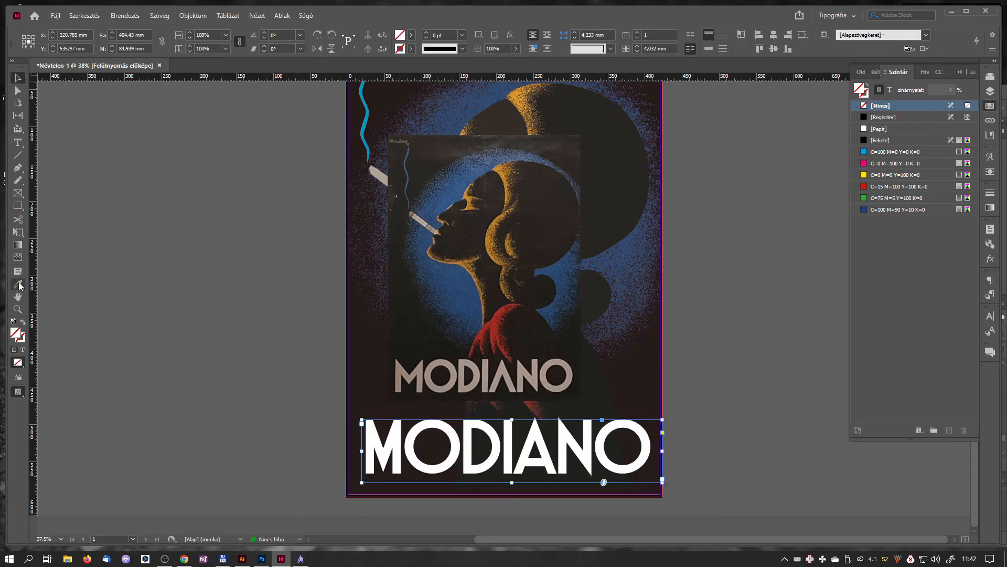
key(i)
click(575, 406)
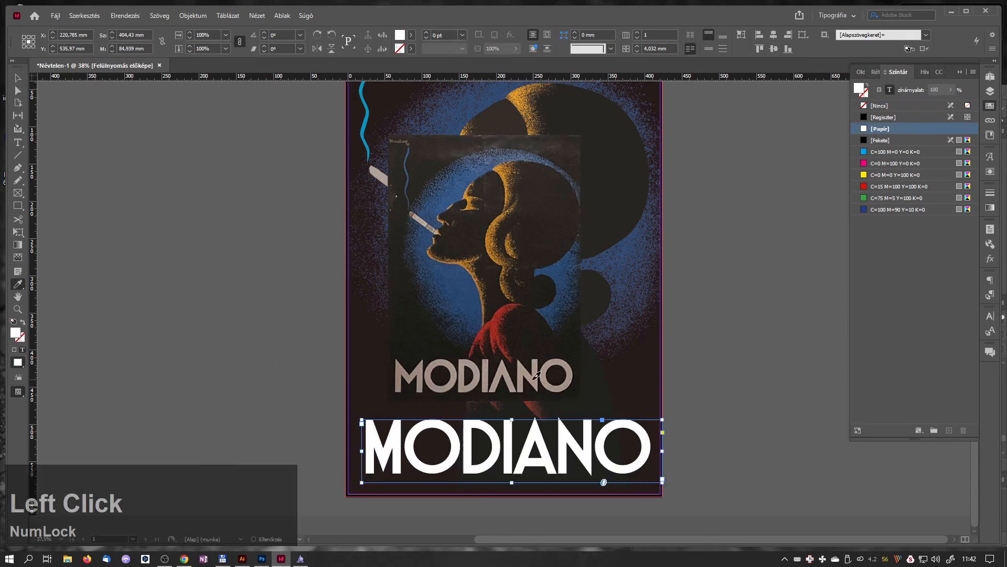
click(540, 432)
key(v)
click(583, 289)
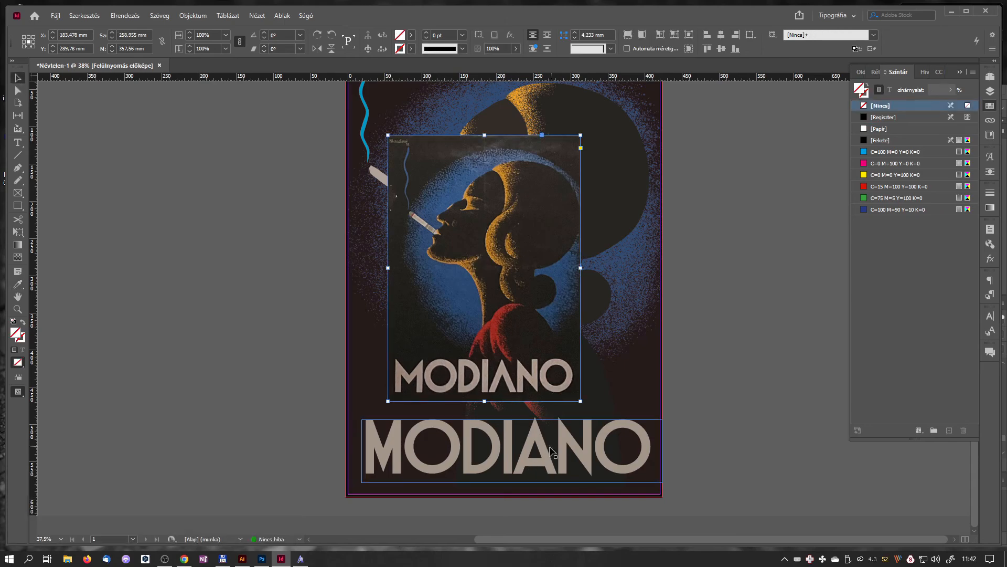
- Convert the MODIANO title text to outlines
click(536, 467)
scroll(538, 464, up, 3)
click(159, 16)
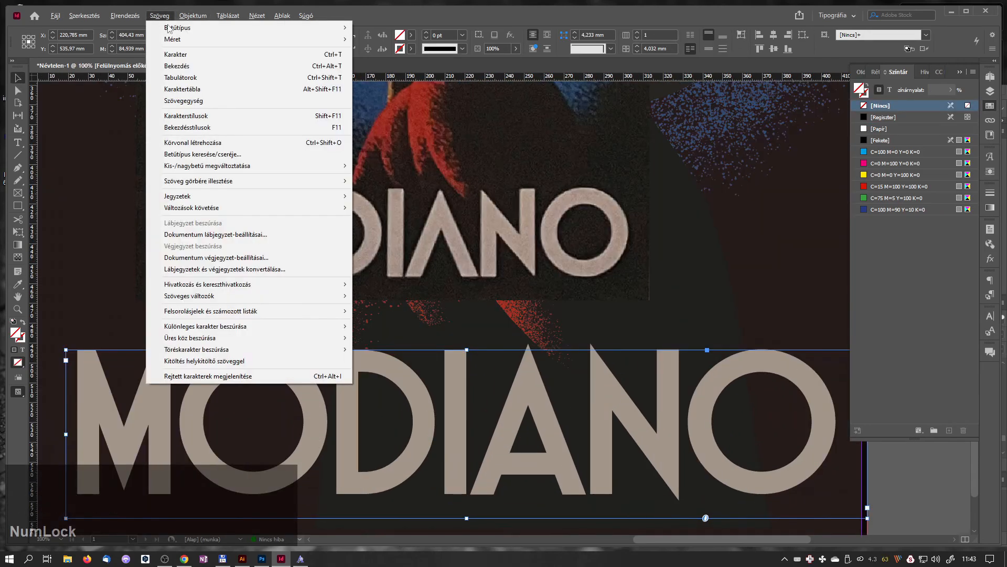
click(210, 143)
- Draw a closed polygon with the Pen tool over the crossbar of the title's A and fill it with C=0 M=0 Y=100 K=0
click(533, 391)
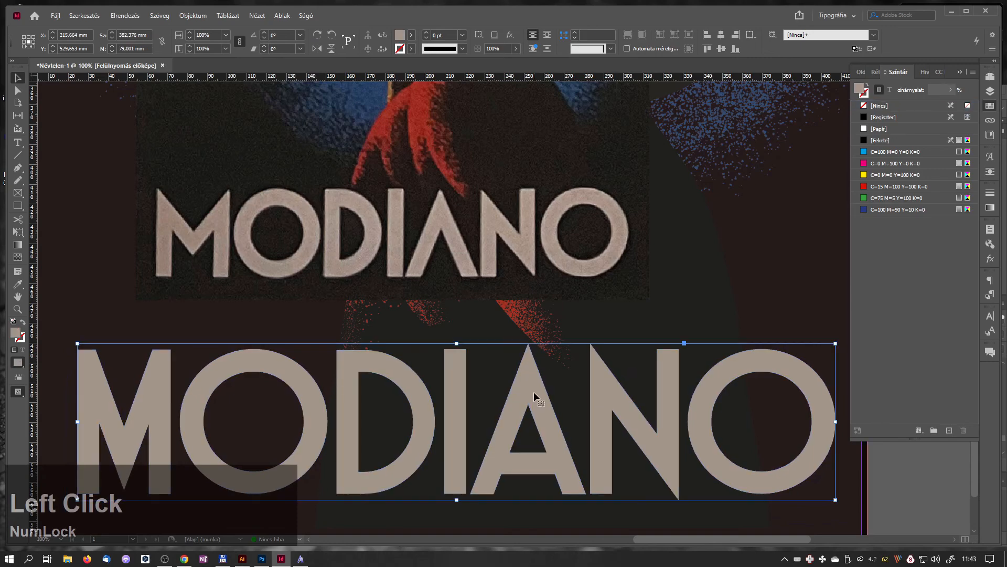
key(a)
scroll(536, 393, down, 2)
alt+scroll(550, 376, up, 3)
alt+scroll(550, 377, up, 1)
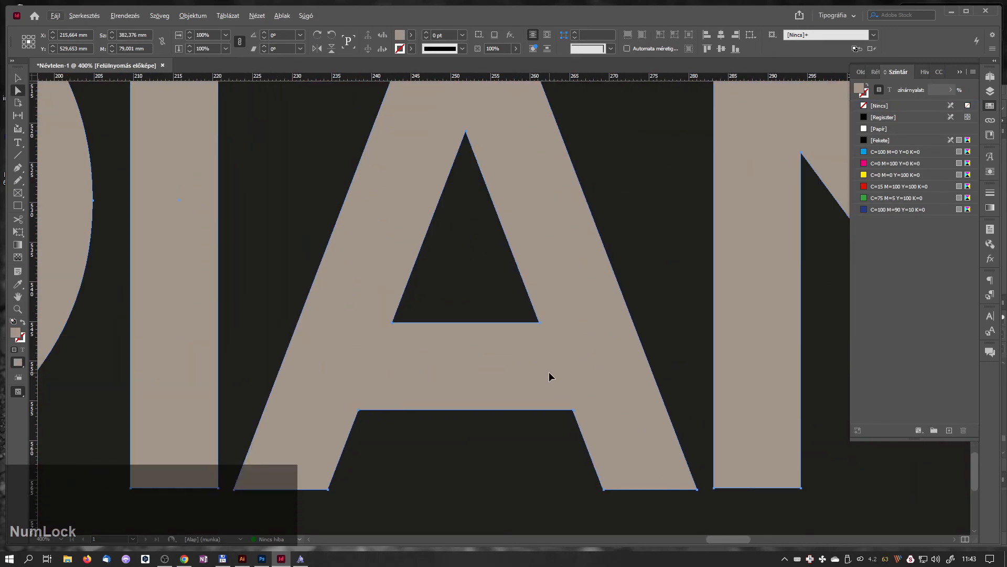
key(p)
click(434, 286)
click(392, 322)
click(358, 410)
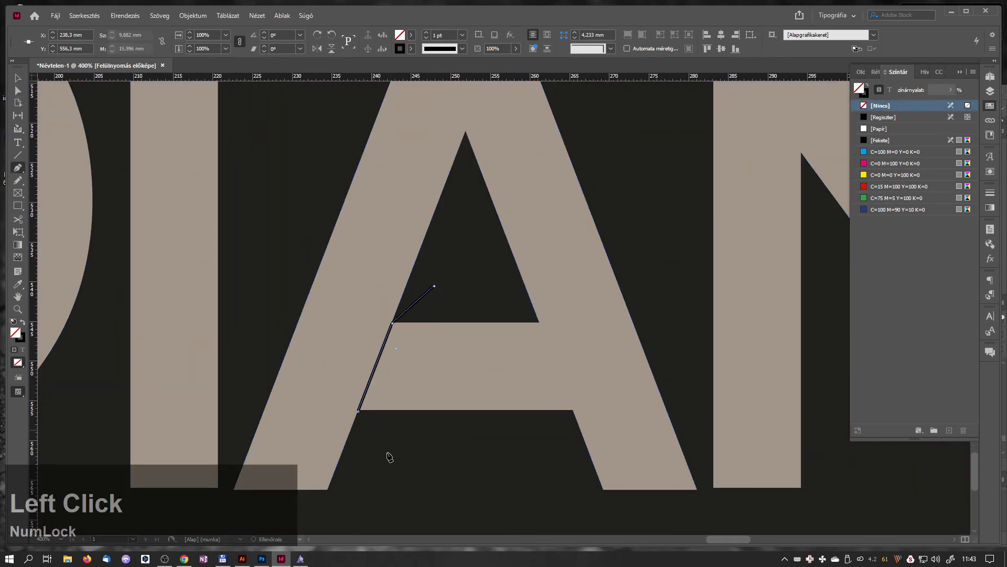
click(539, 323)
click(480, 285)
click(434, 286)
key(v)
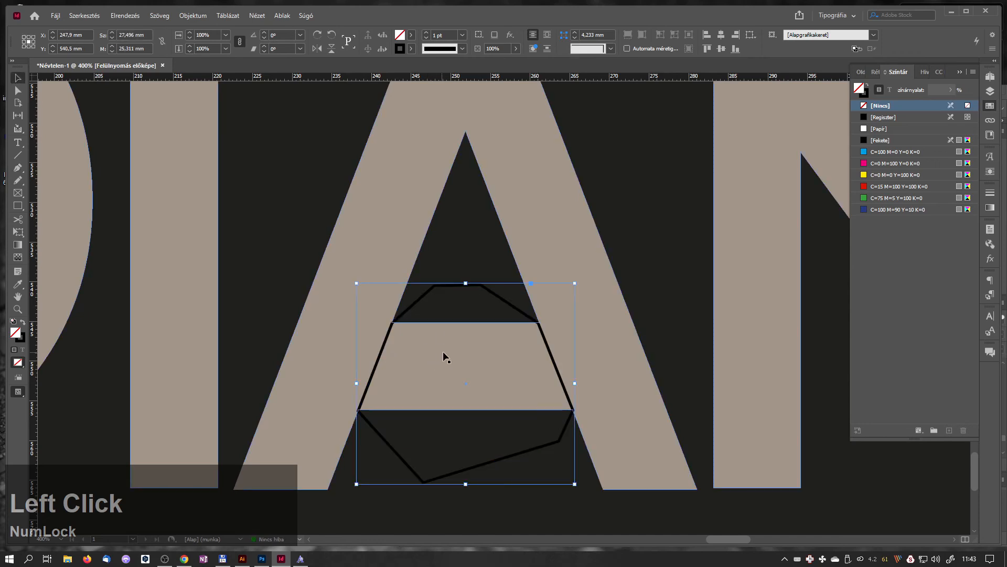
click(867, 174)
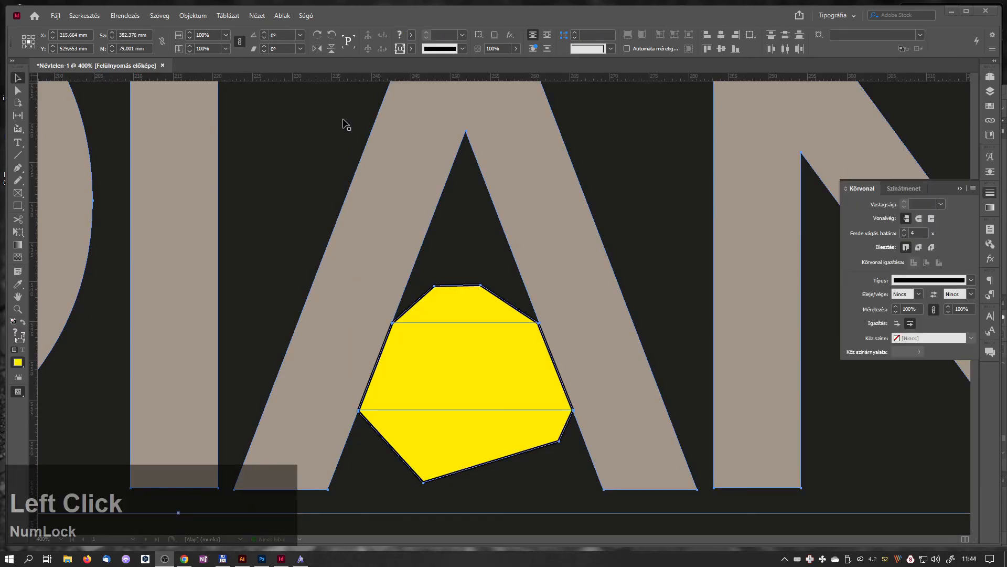
- Dock the Pathfinder (Görbe műveletek) controls and subtract the yellow polygon from the outlined title to remove the A's crossbar
click(261, 17)
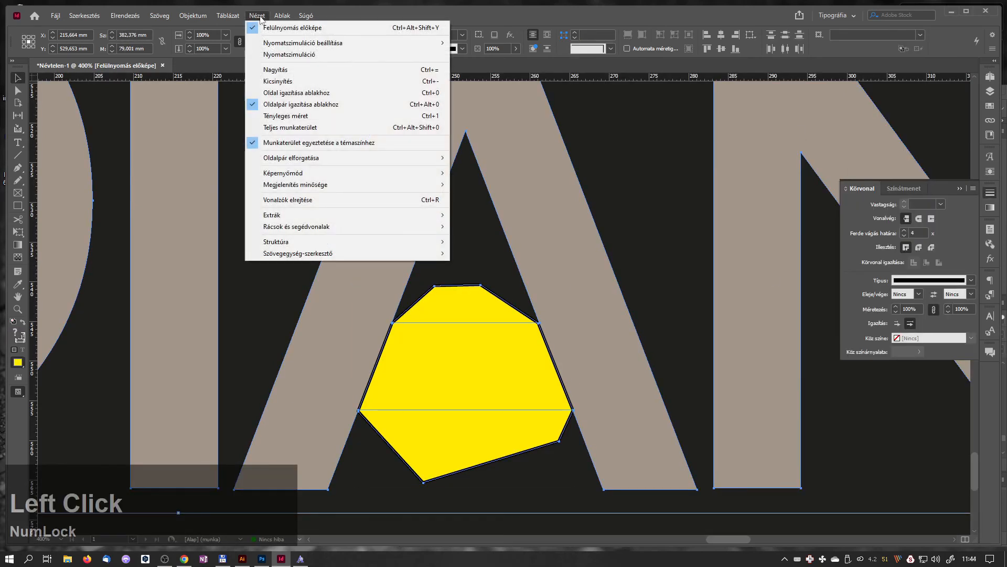
mouse_move(283, 15)
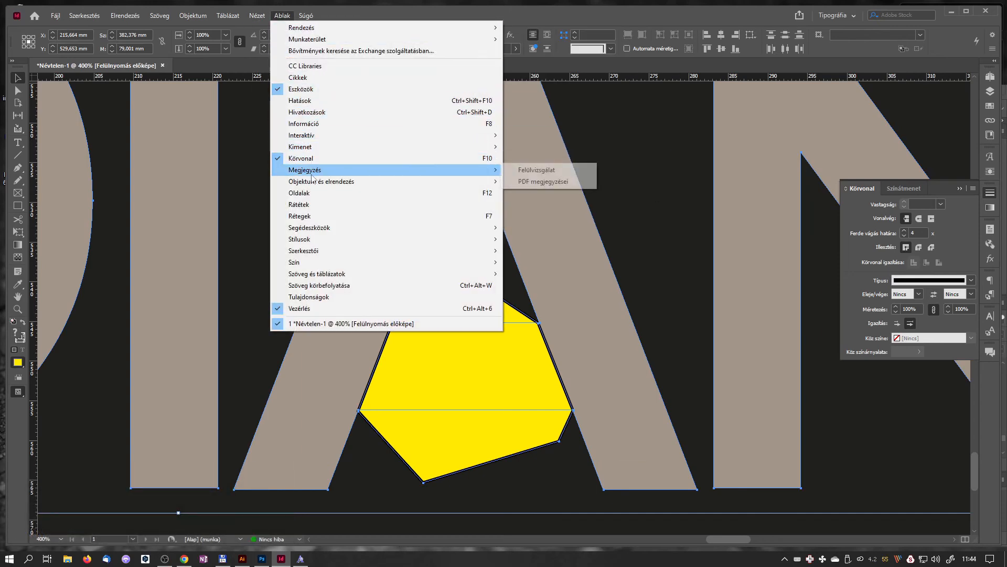
mouse_move(306, 182)
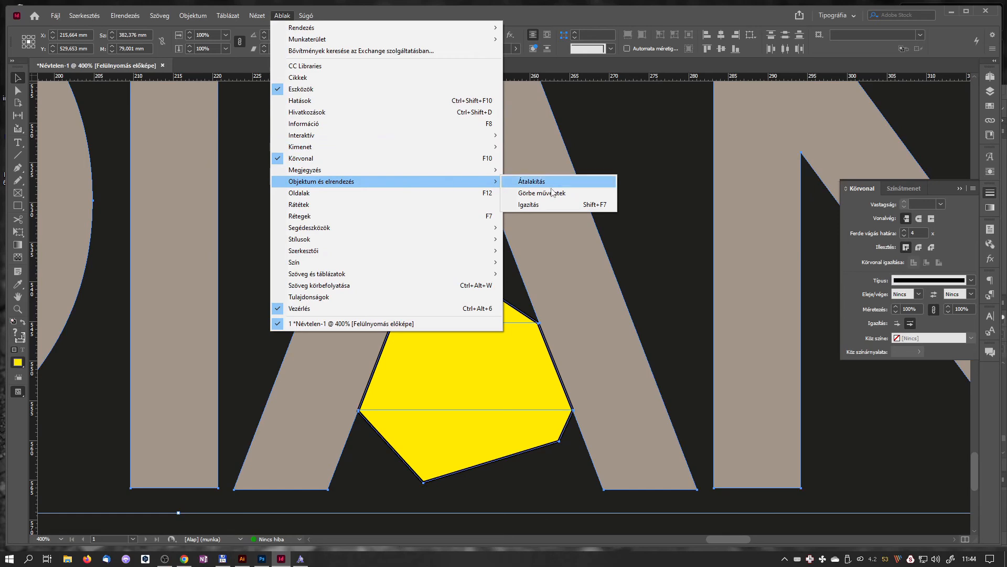
click(566, 193)
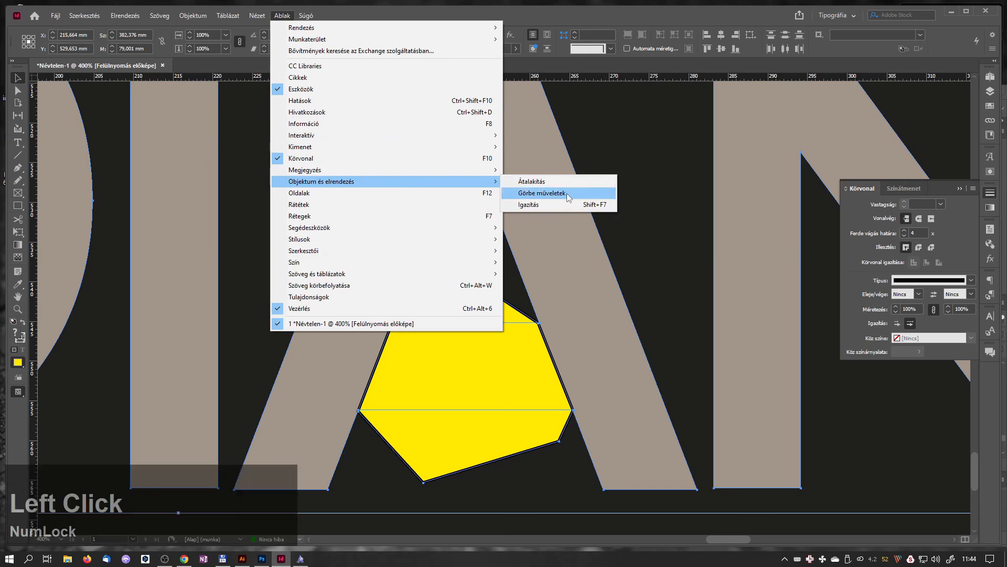
drag(402, 181, 496, 218)
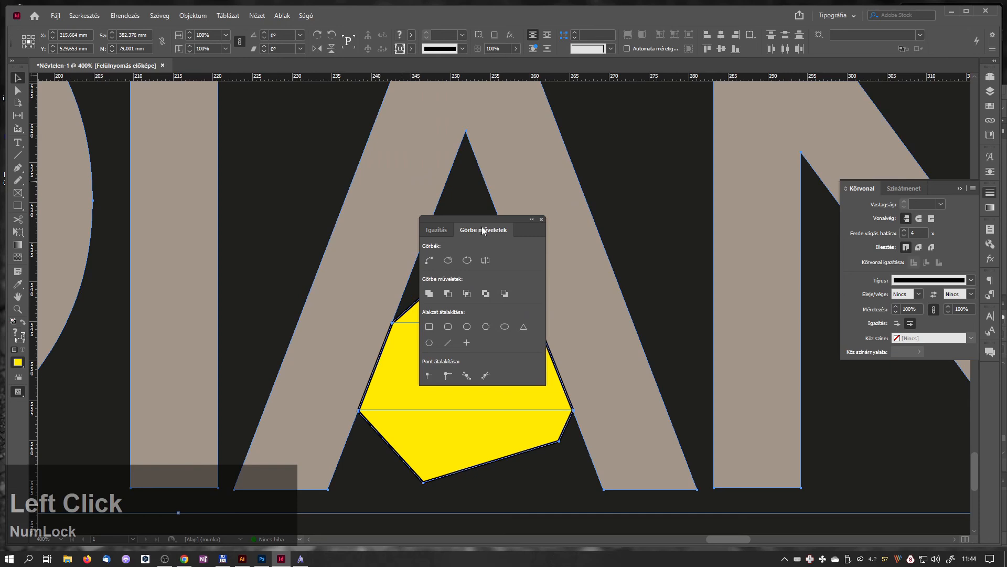
drag(474, 217, 991, 400)
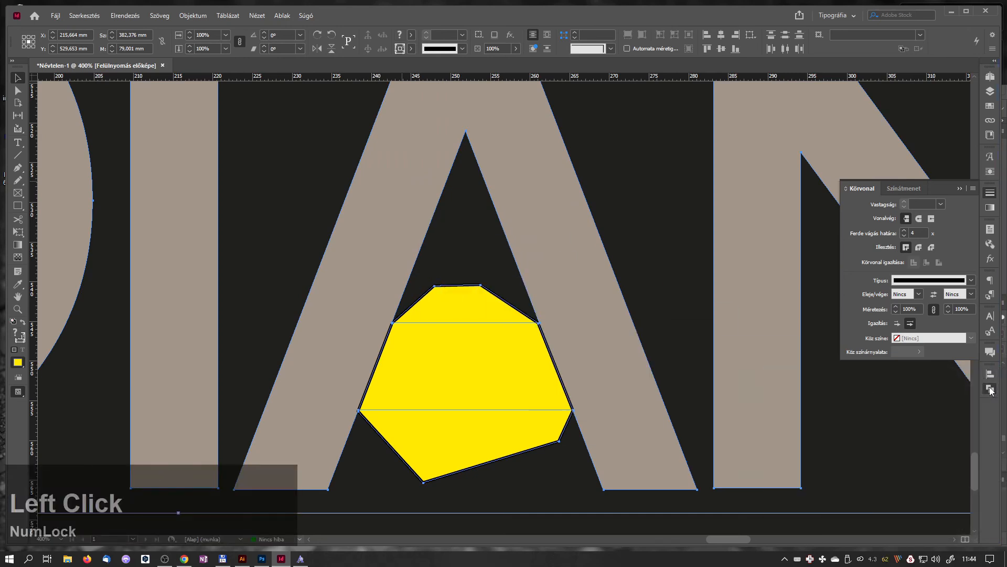
click(990, 388)
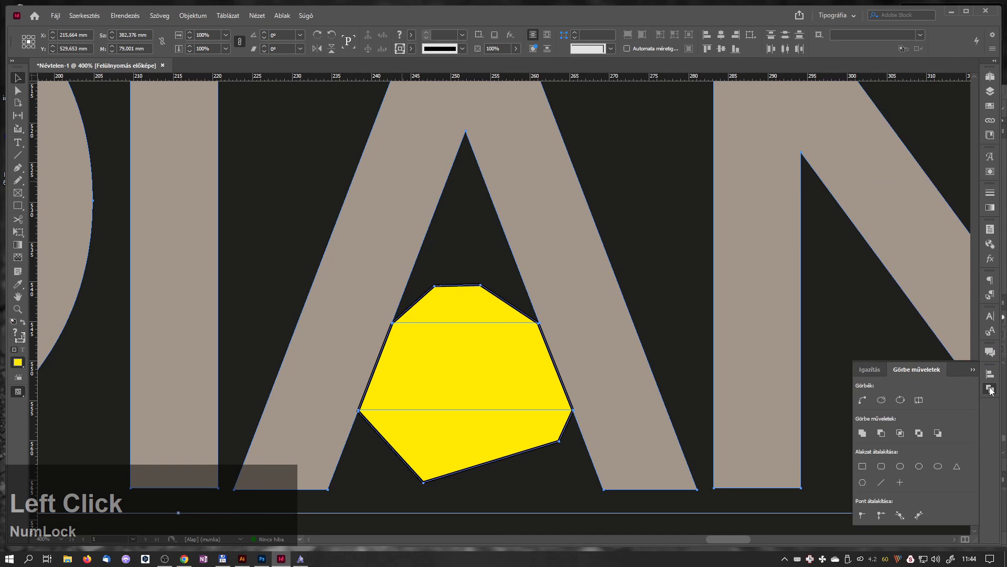
click(881, 434)
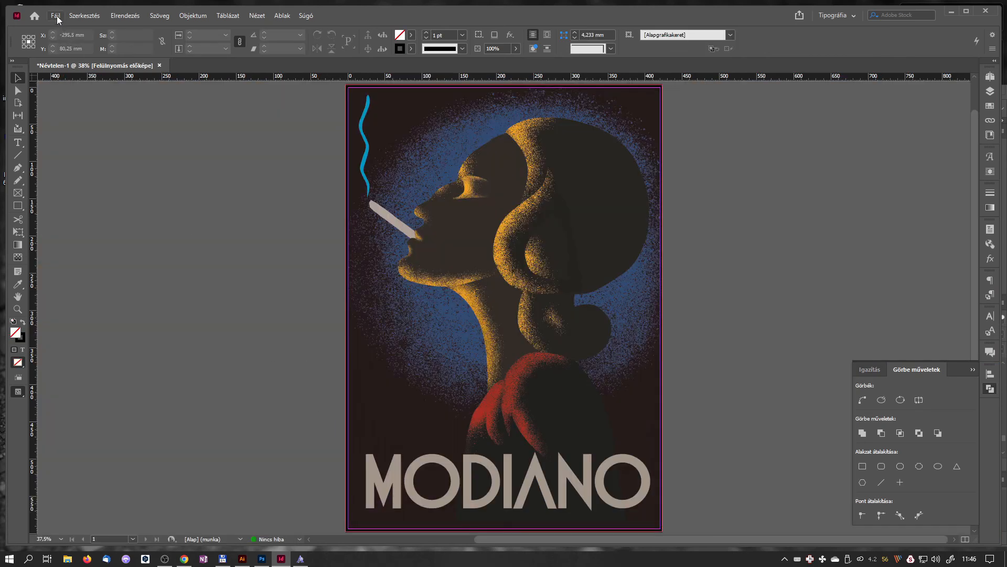
- Start exporting the poster as a print PDF named MODIANO_PLAKAT in the ART_DECO\03_video folder
click(58, 17)
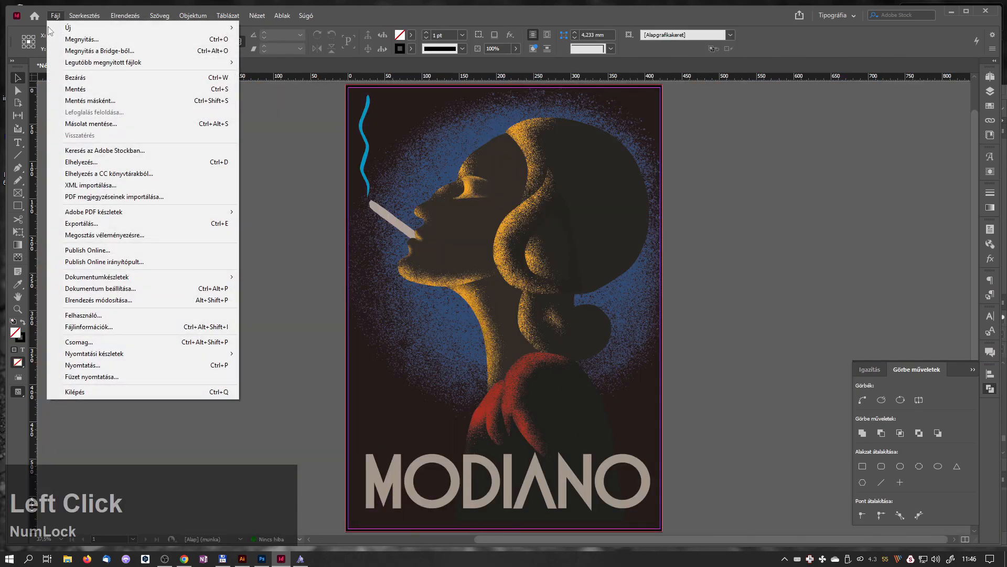
click(100, 225)
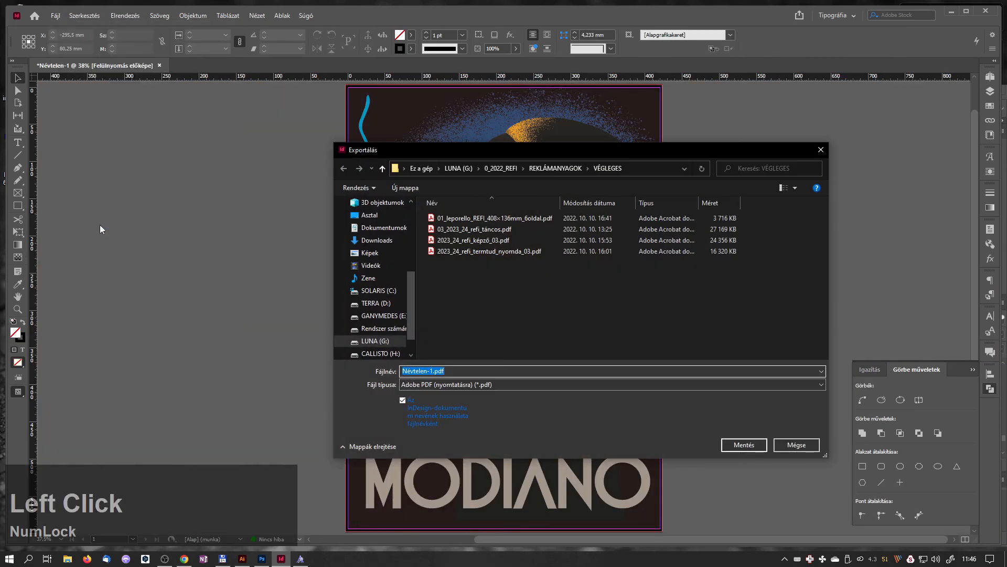
click(503, 168)
double_click(476, 295)
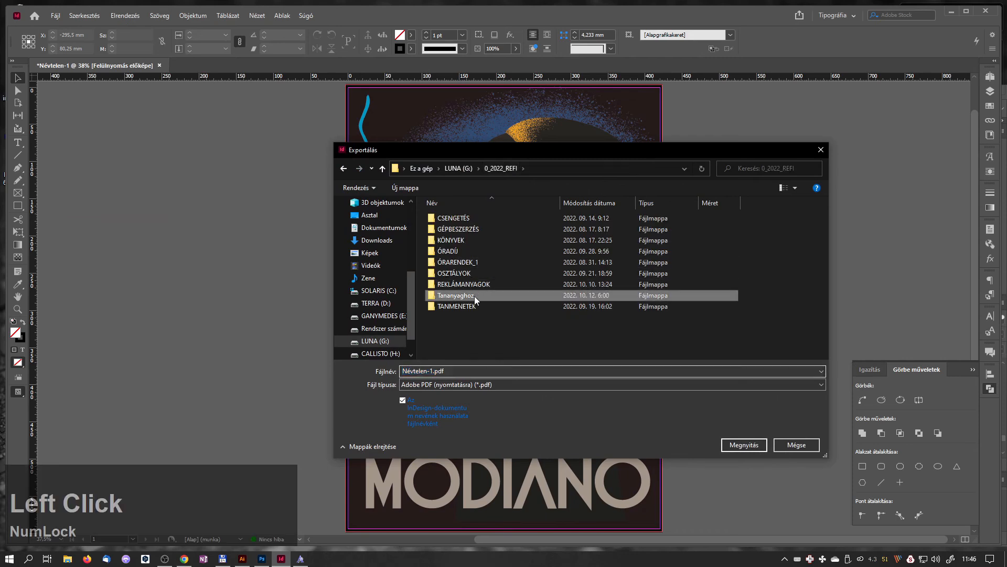
double_click(470, 230)
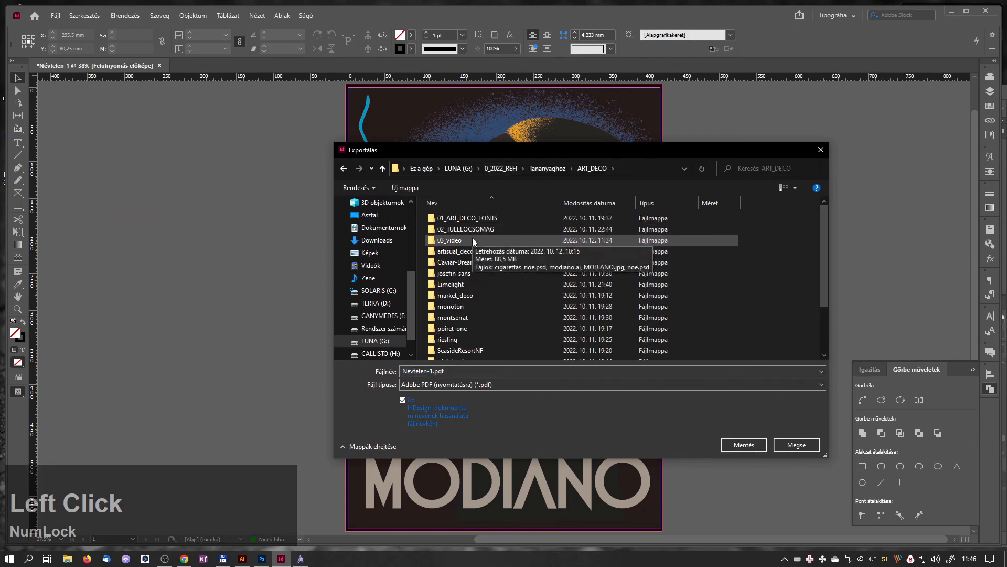
double_click(466, 238)
click(433, 370)
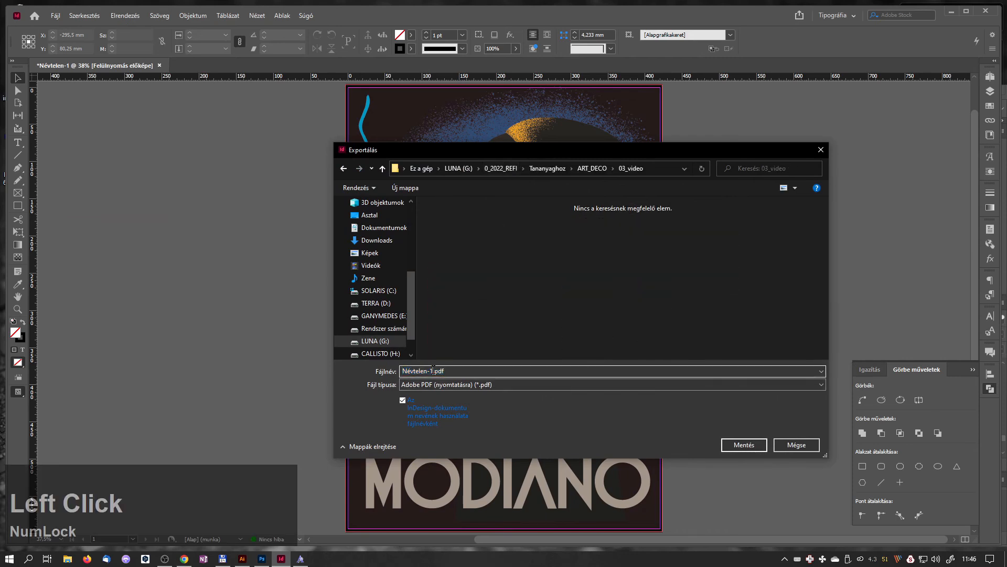
text(MODIANO_PLAKAT)
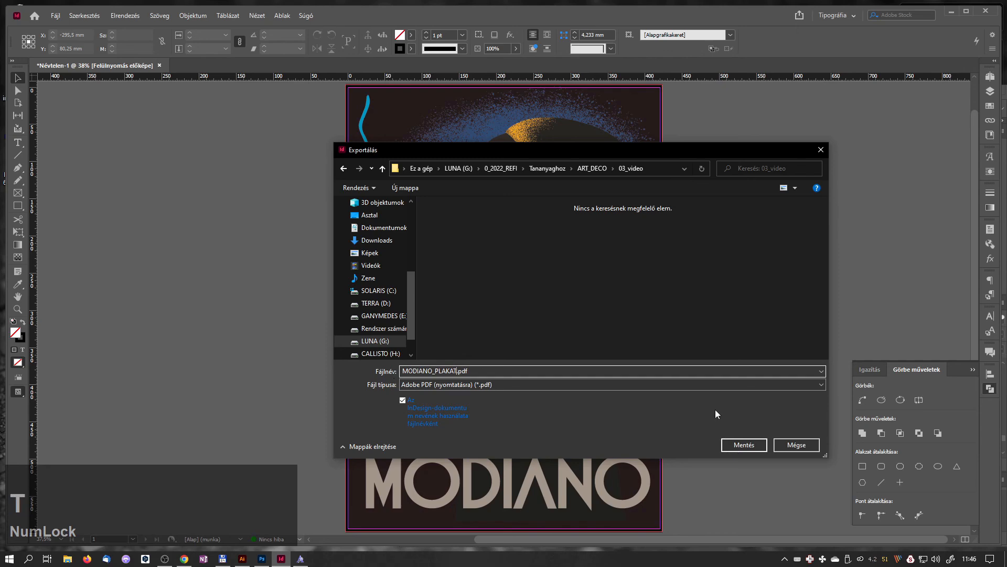
click(744, 445)
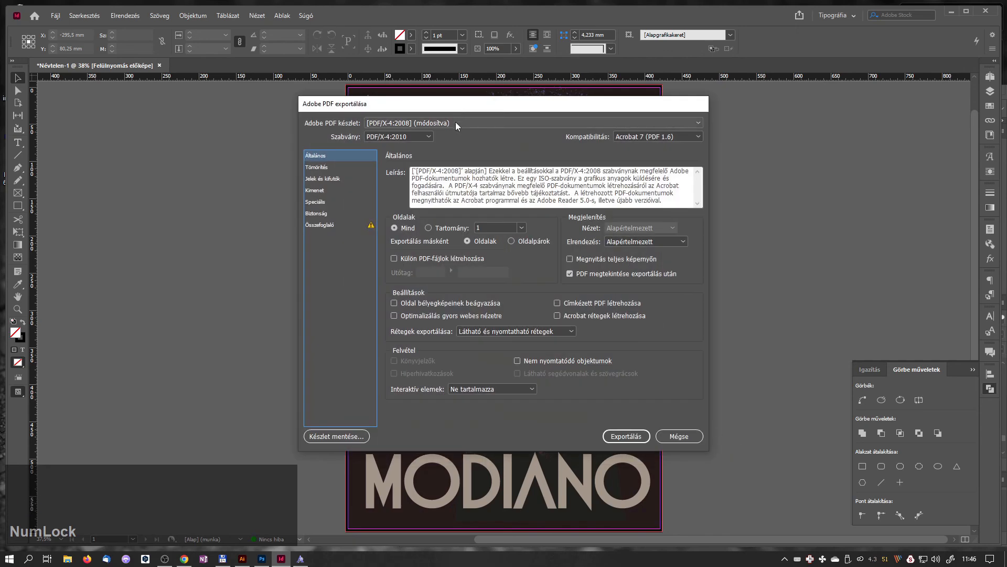
- Choose the PDF/X-1a:2001 export preset and set the standard to PDF/X-1a:2003
click(456, 121)
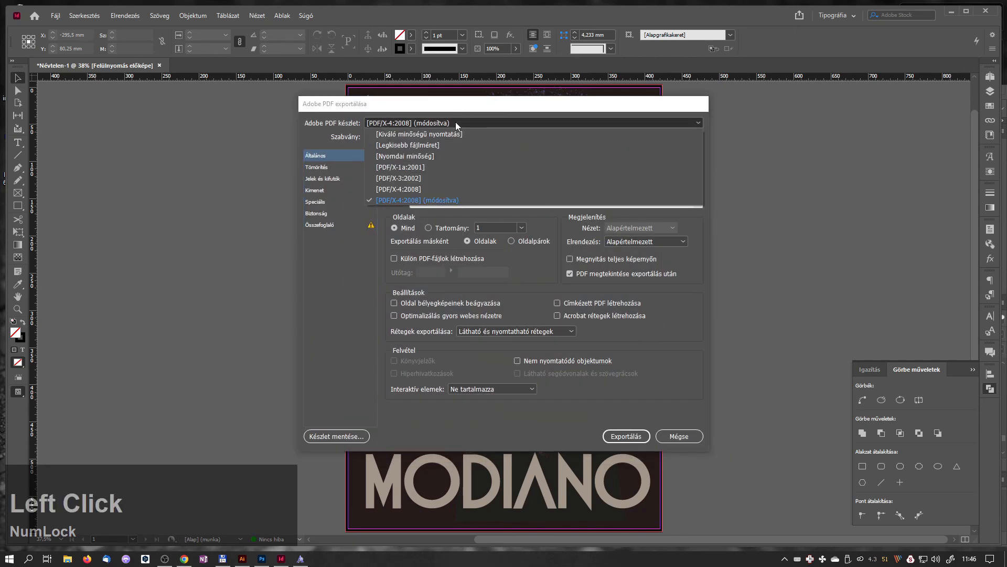
click(407, 167)
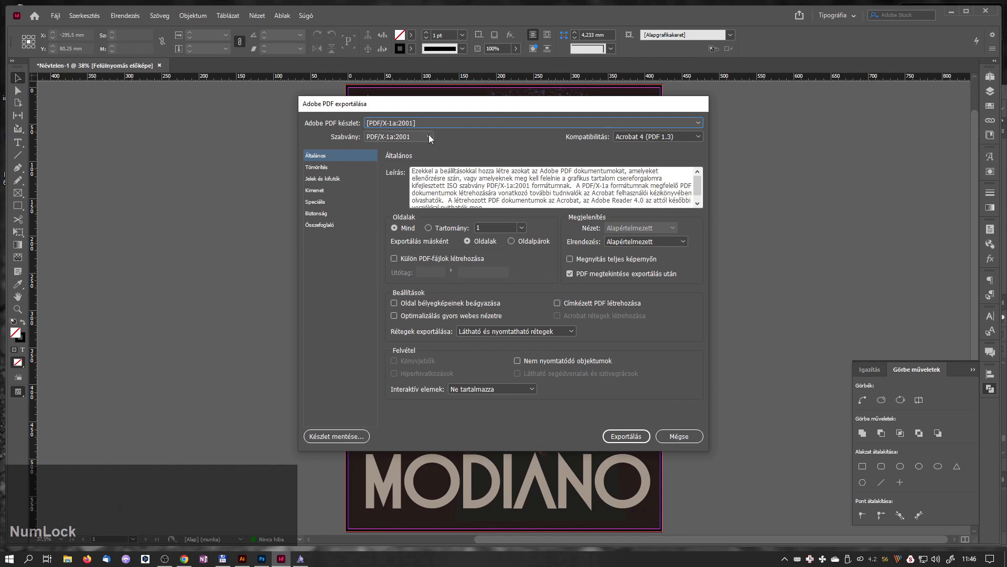
click(429, 136)
click(418, 170)
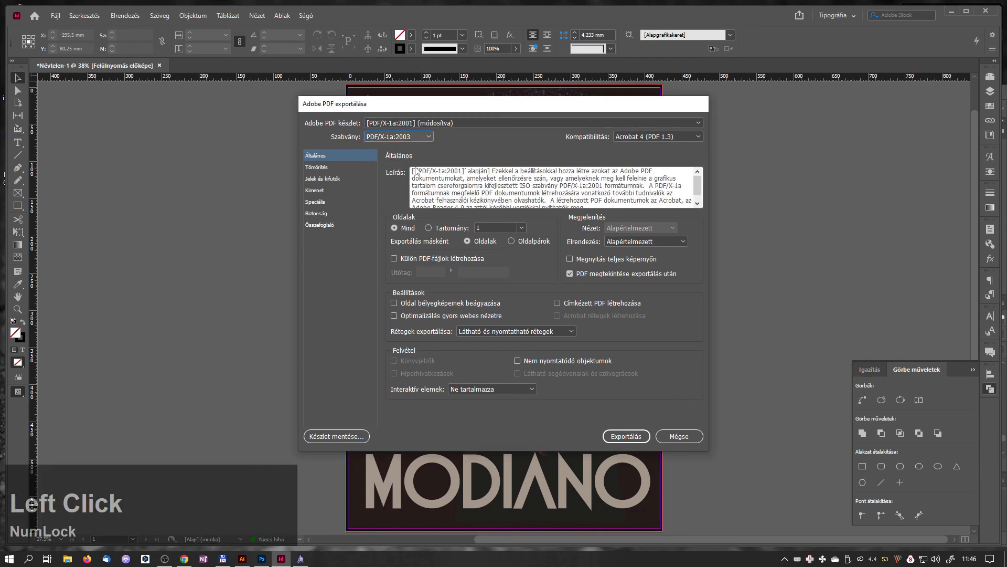
- Include all printer's marks except bleed marks at a 3 mm offset, use the document bleed settings, and export the PDF
click(327, 168)
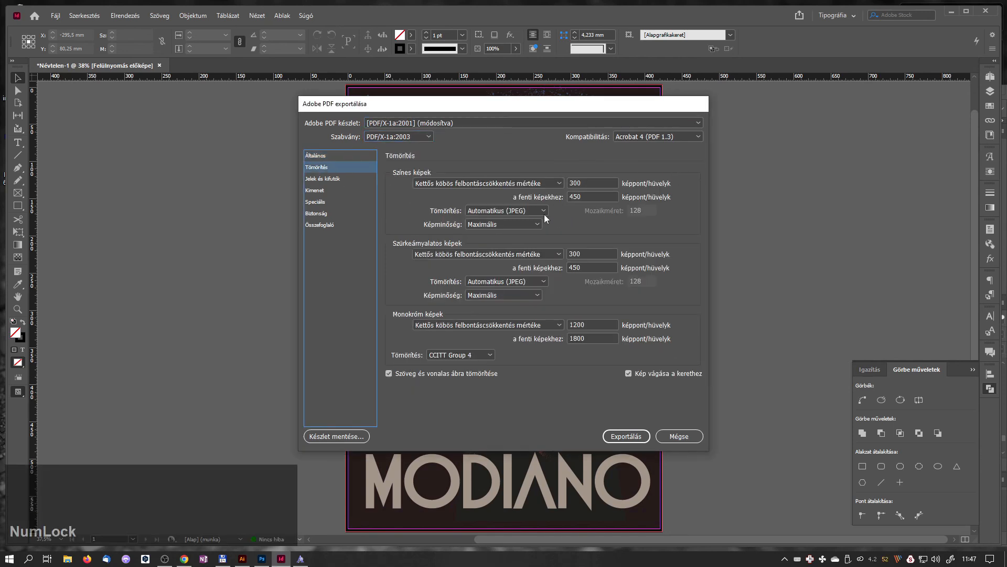
click(332, 180)
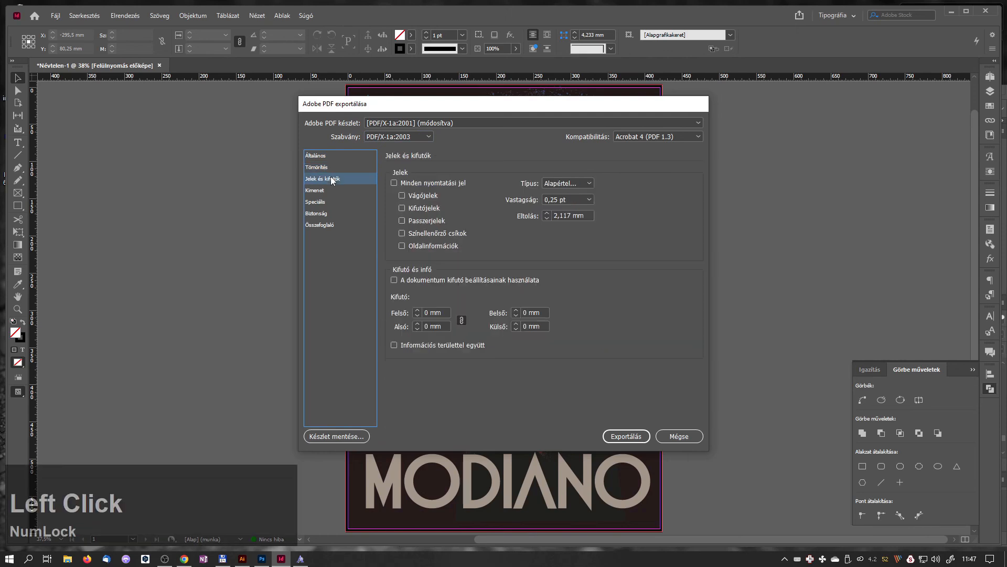
click(395, 182)
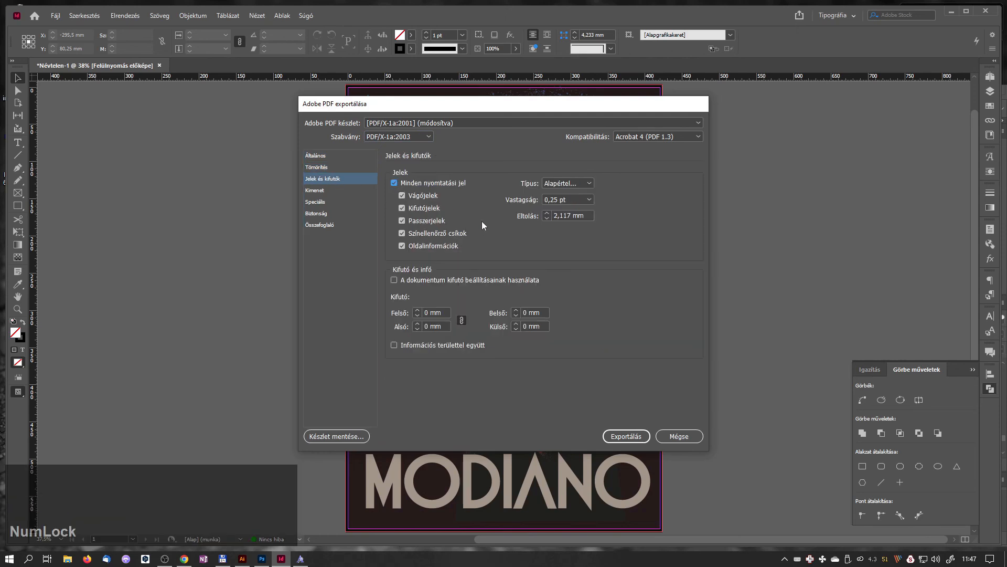
click(402, 209)
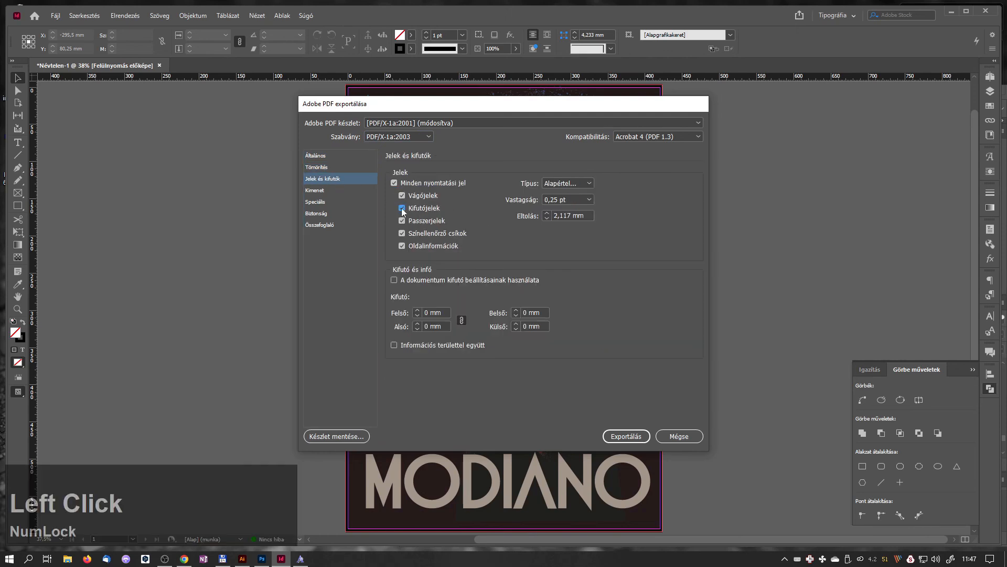
click(394, 281)
drag(571, 215, 542, 219)
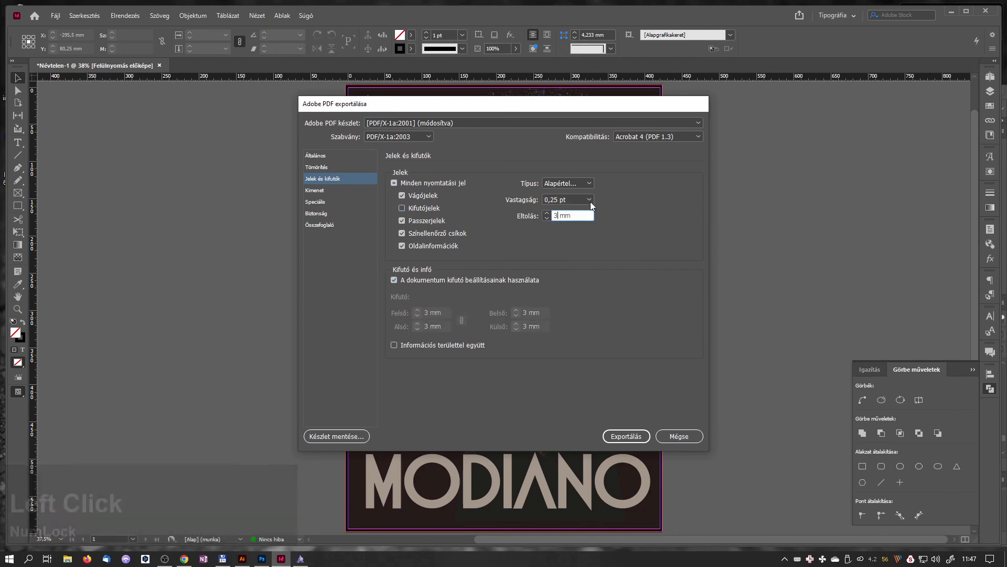
click(321, 192)
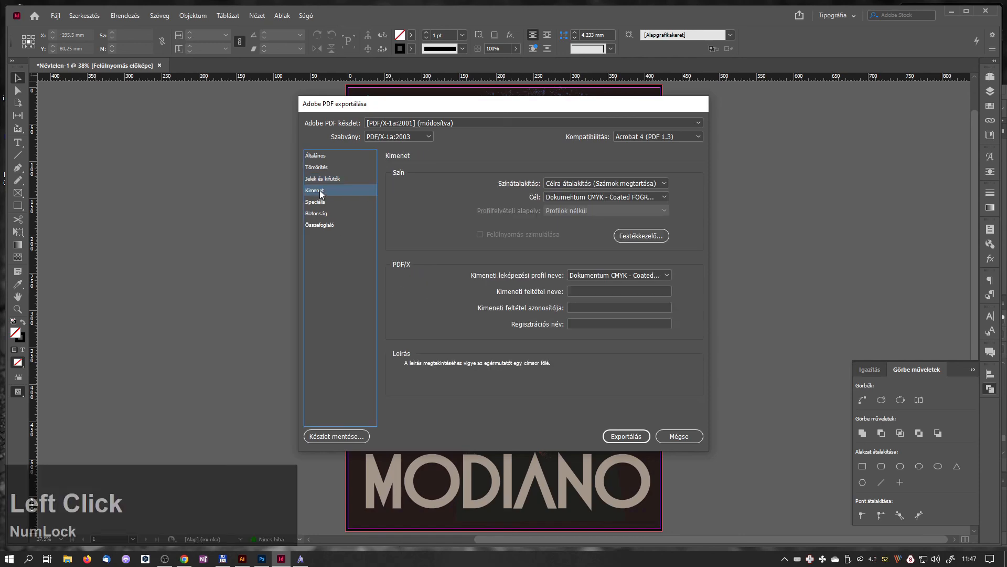
click(626, 436)
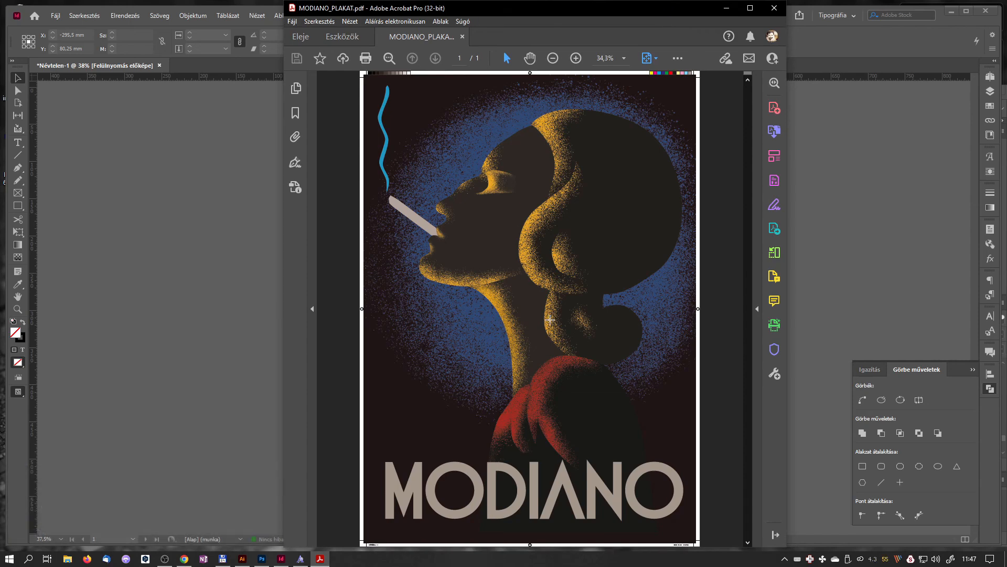
- In Acrobat, search the tools for "kimeneti" and open the Output Preview (Kimeneti előkép) of the exported poster
drag(566, 11, 503, 15)
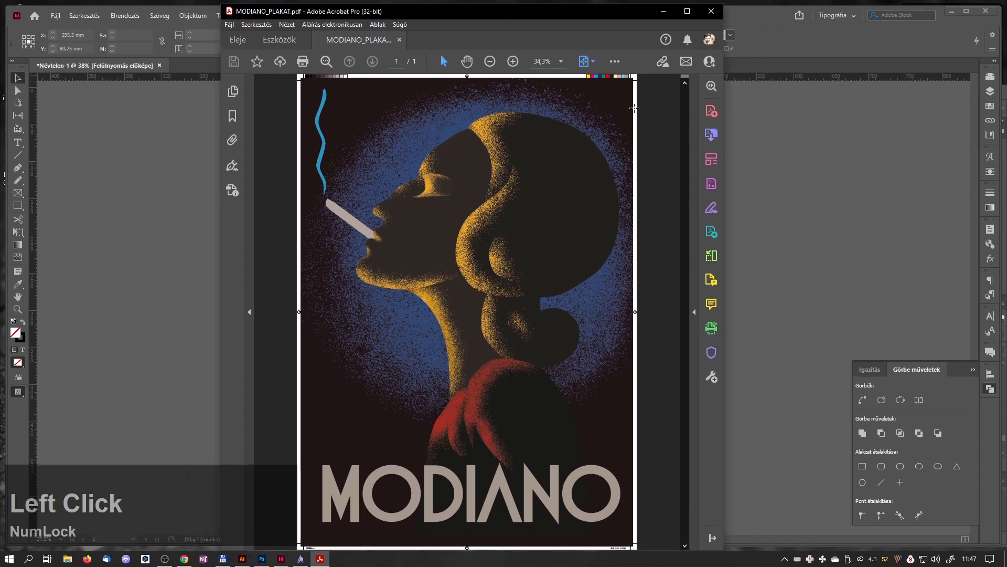
click(711, 87)
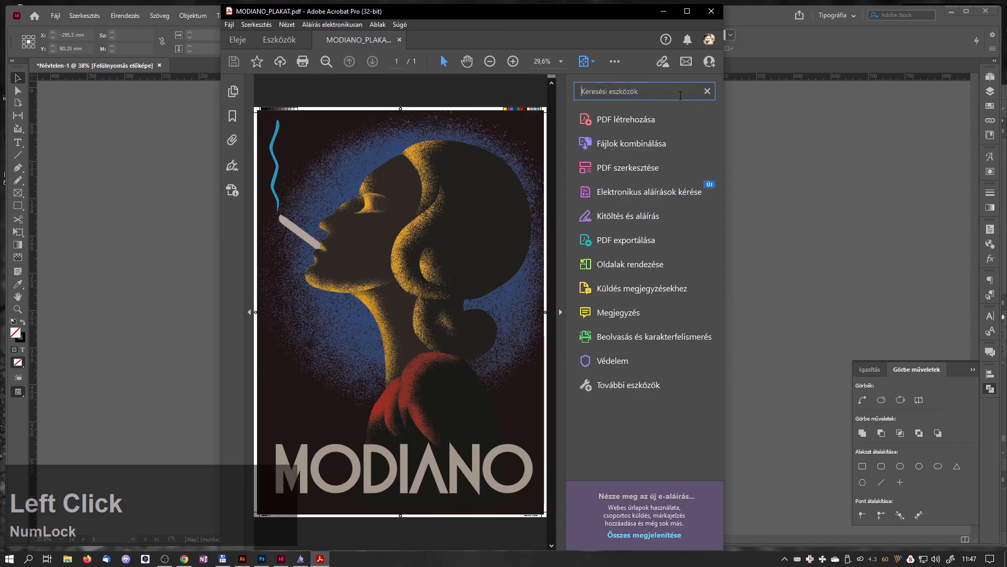
text(kimeneti)
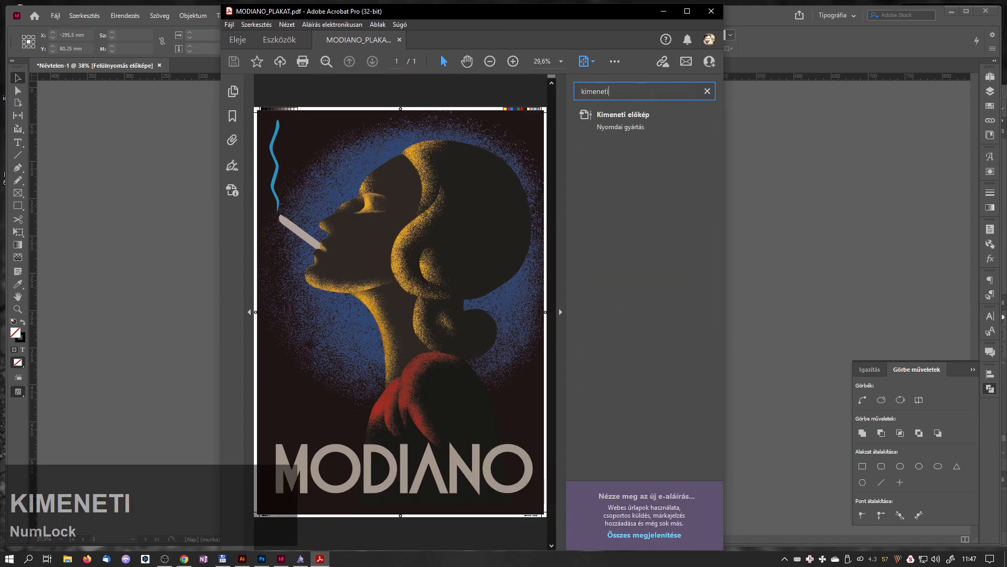
click(630, 115)
drag(183, 133, 801, 123)
- Inspect the poster's black, yellow, magenta and cyan separations by hiding and restoring them, and close the preview and the PDF
click(697, 371)
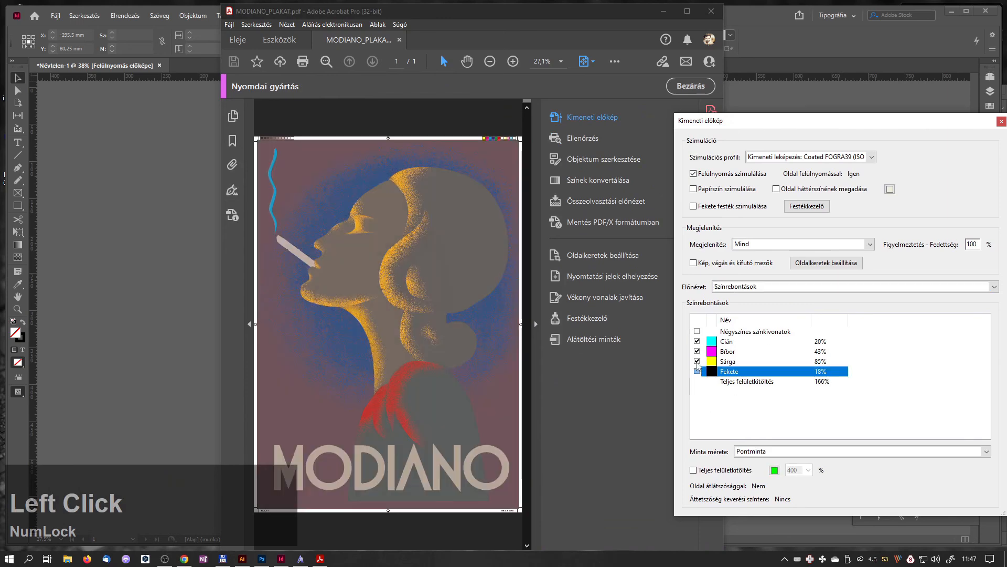
click(697, 361)
click(697, 351)
click(697, 341)
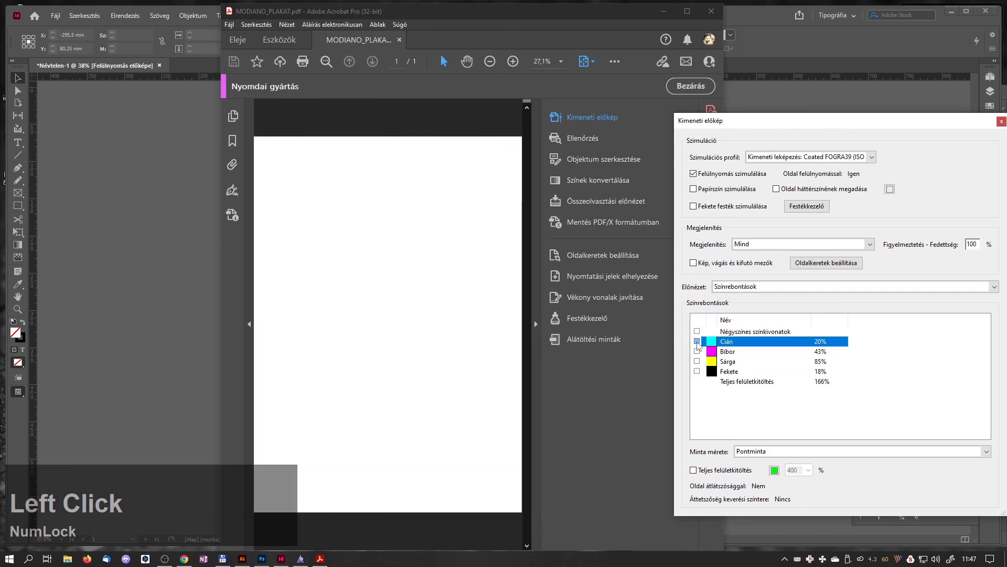
click(697, 342)
click(697, 351)
click(697, 371)
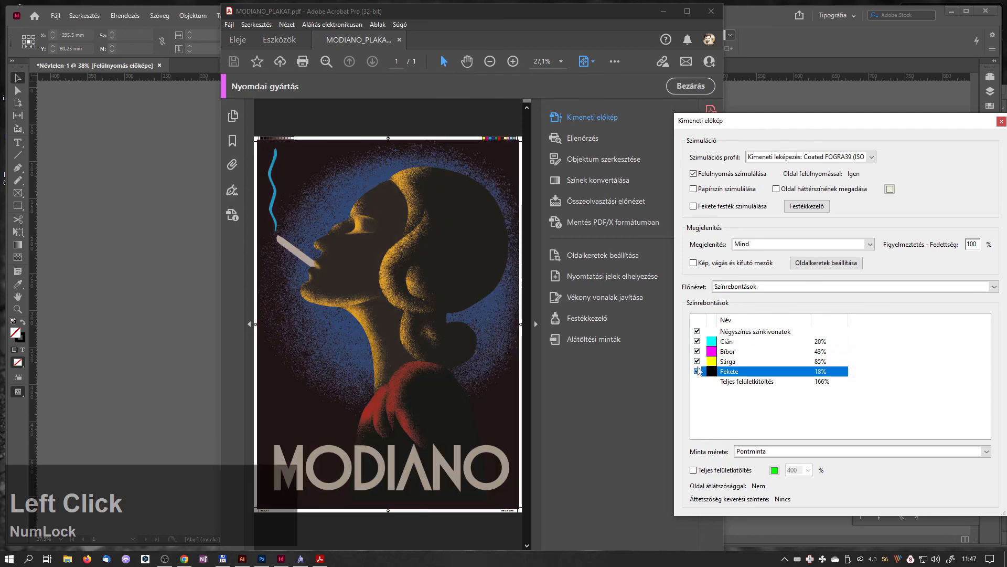
drag(831, 123, 719, 123)
click(891, 122)
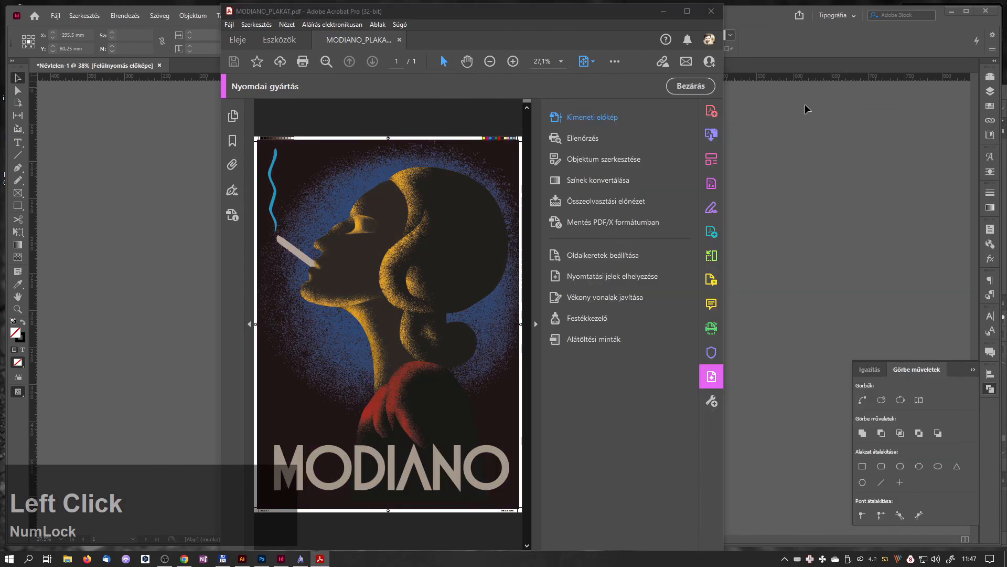
click(714, 12)
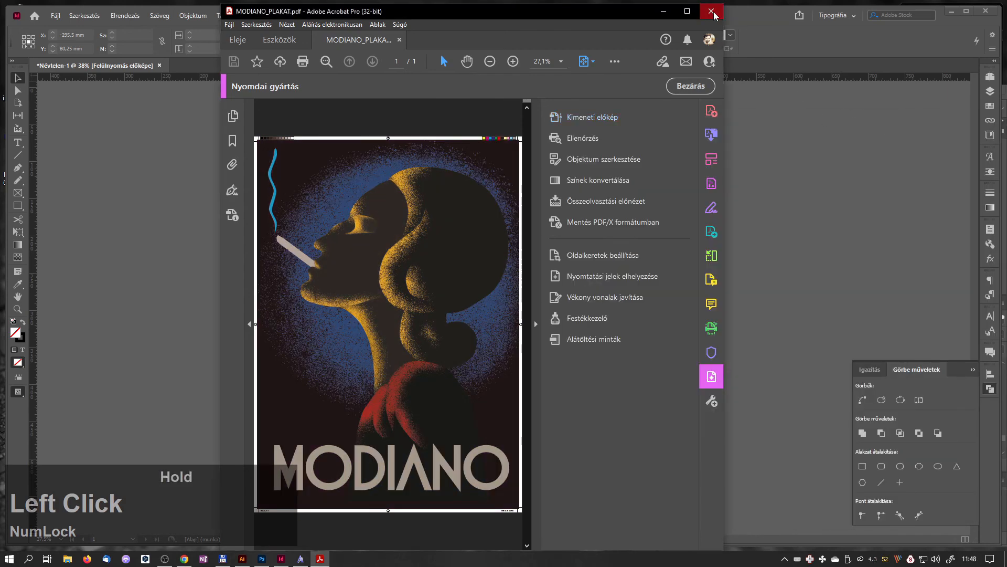